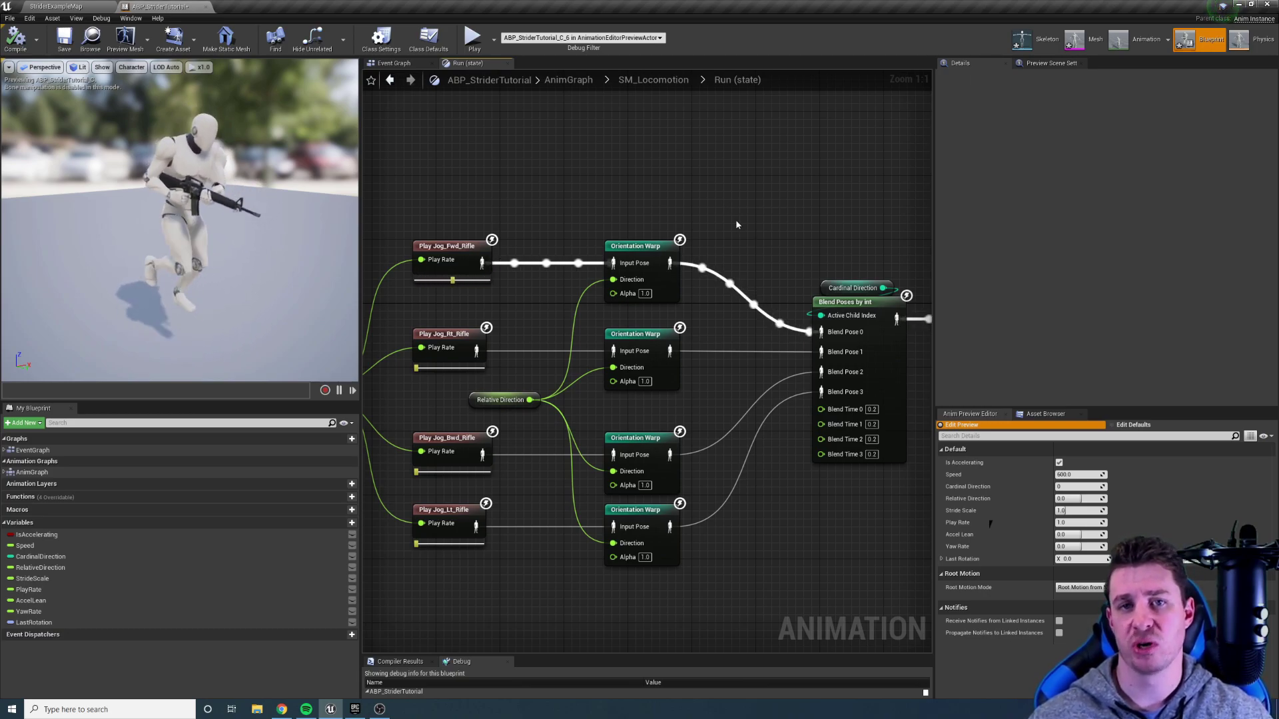
Leave the Run state for the Event Graph and look over its commented sections from Set Speed to Set YawRate
right_click_drag(736, 219, 752, 225)
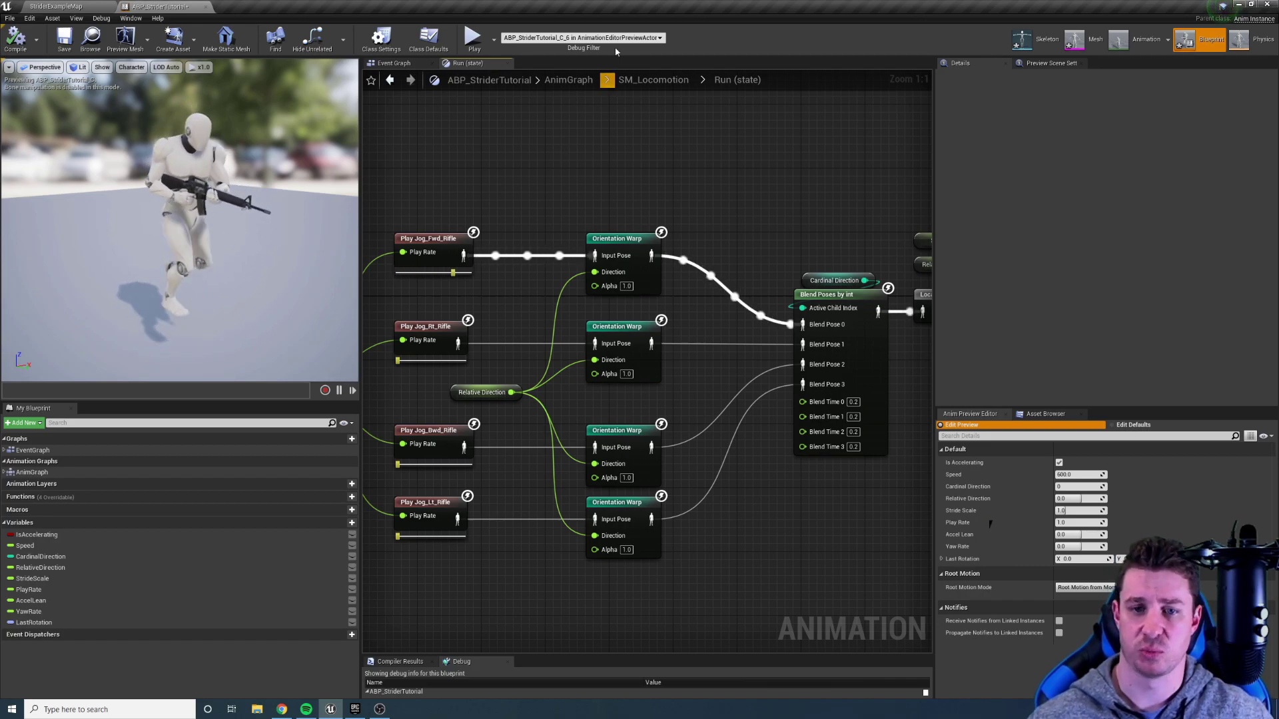
scroll(561, 145, "down", 7)
left_click(653, 80)
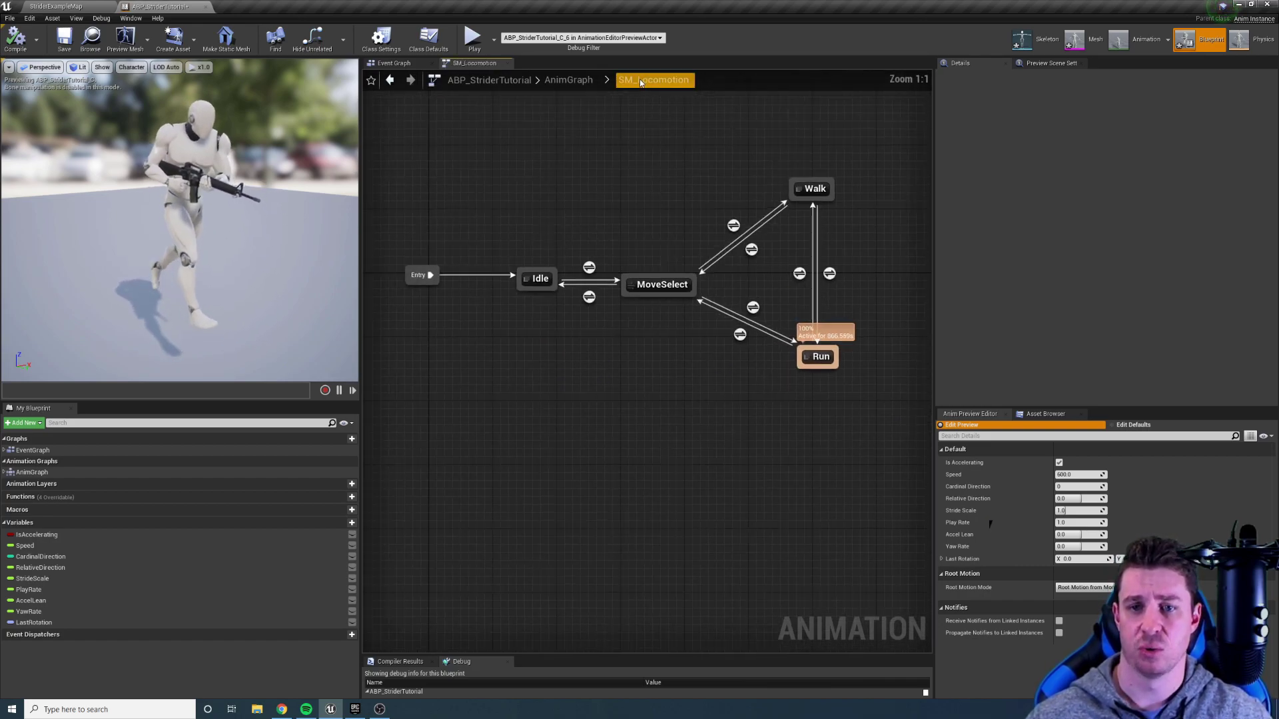
left_click(555, 80)
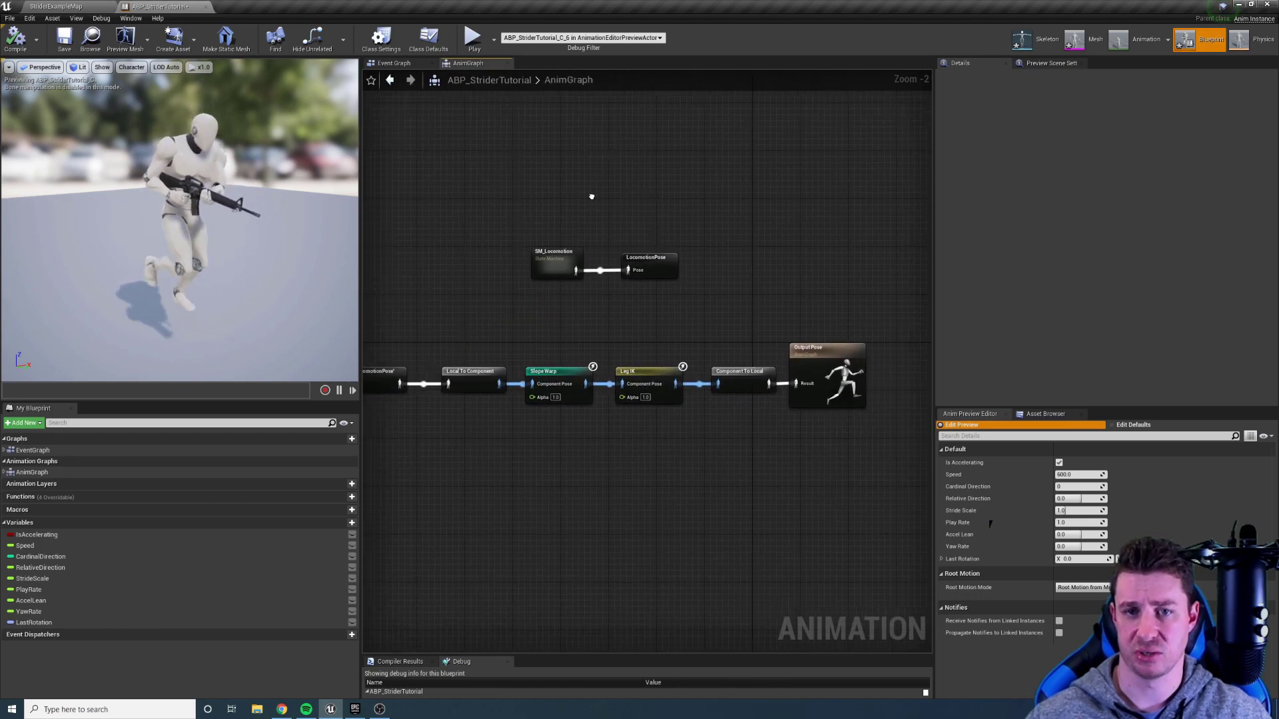
left_click(394, 63)
right_click_drag(590, 259, 603, 220)
scroll(594, 277, "up", 2)
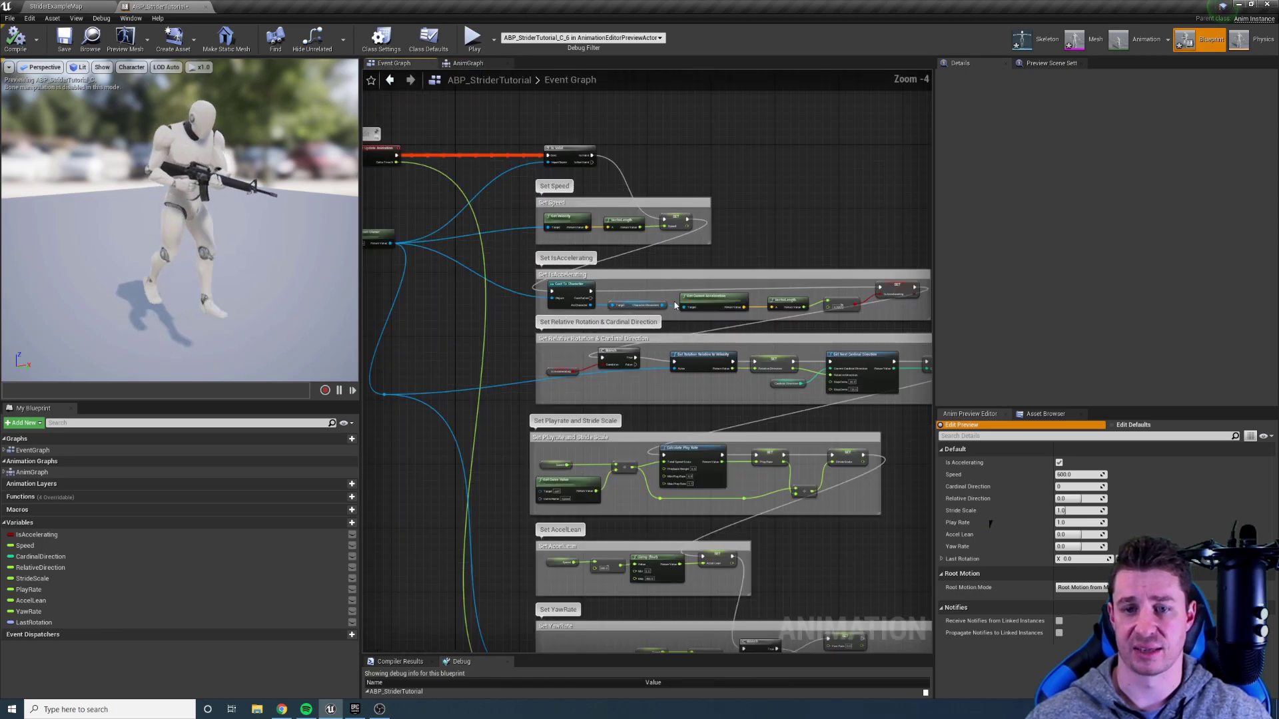
scroll(752, 273, "down", 1)
right_click_drag(752, 273, 703, 234)
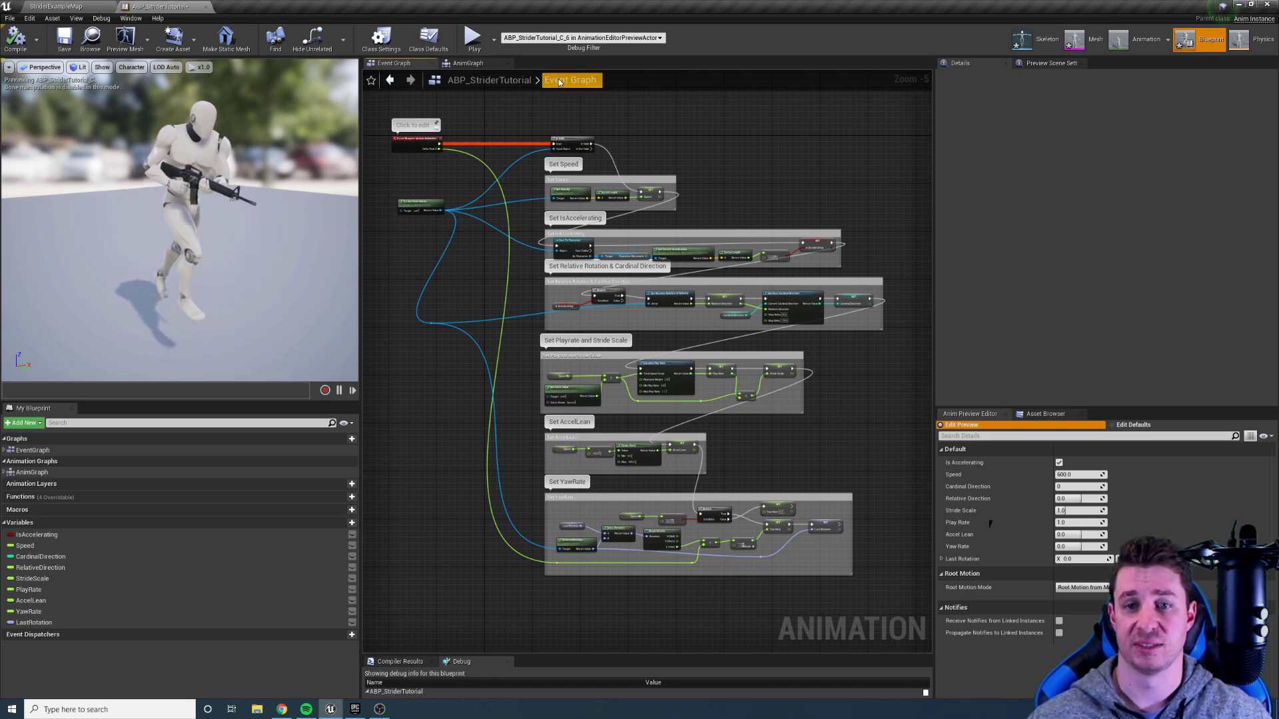
Return to the AnimGraph and open the Run state inside the SM_Locomotion state machine
left_click(467, 62)
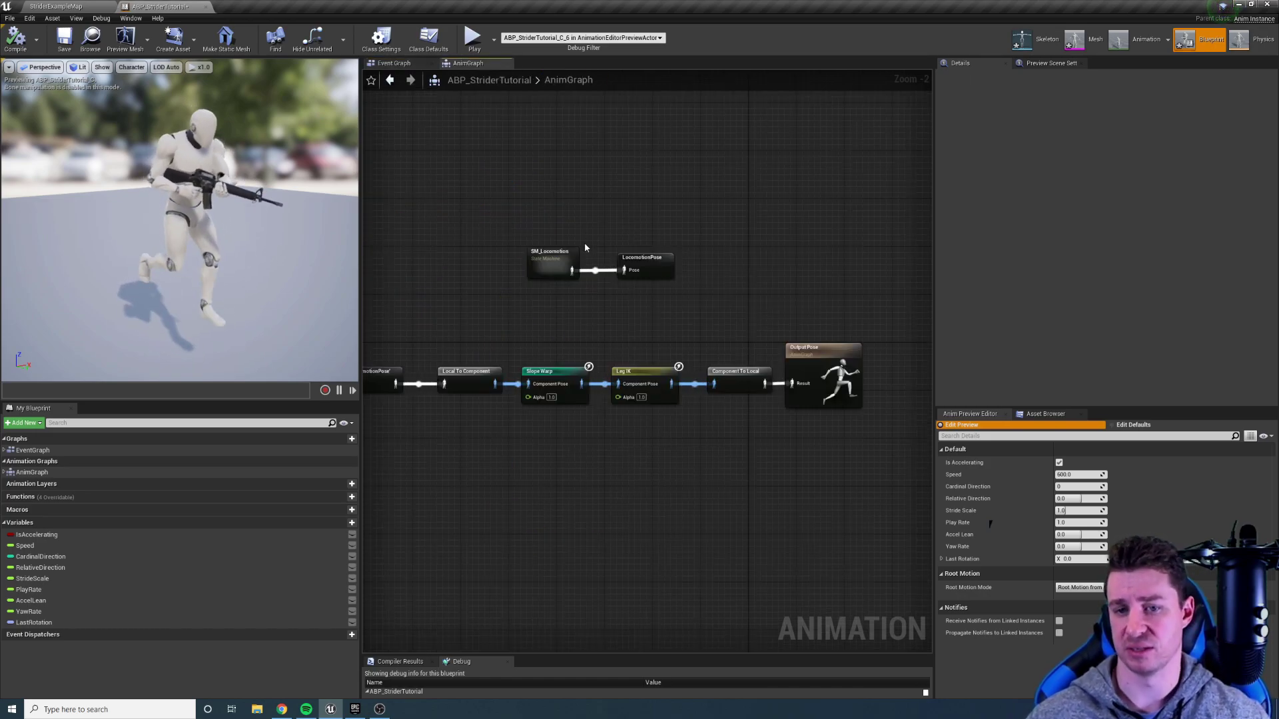
double_click(621, 281)
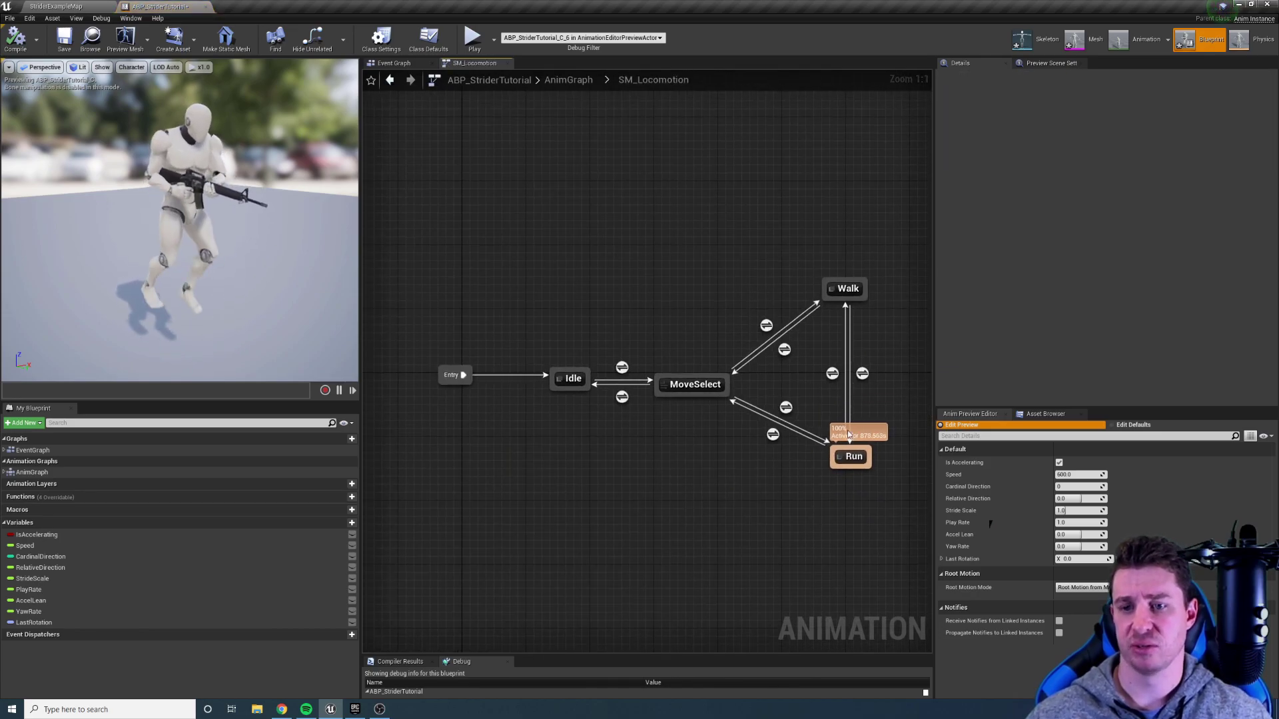
double_click(849, 451)
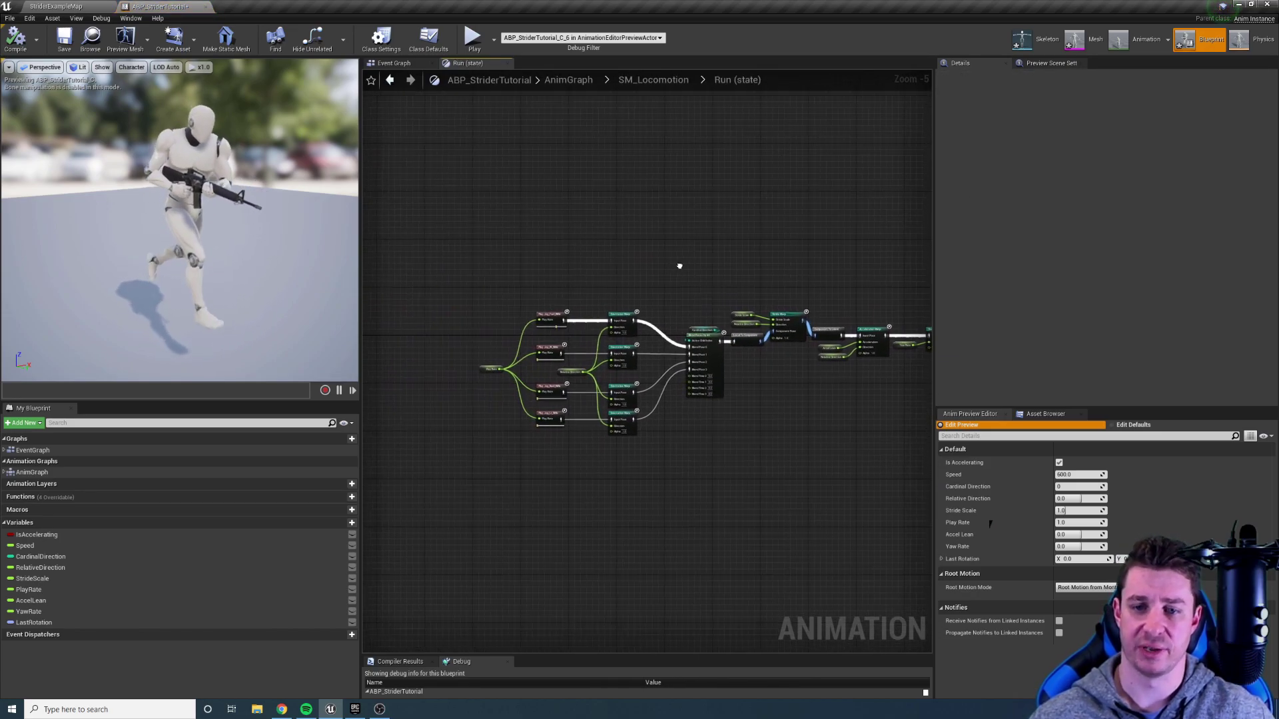
scroll(586, 325, "up", 6)
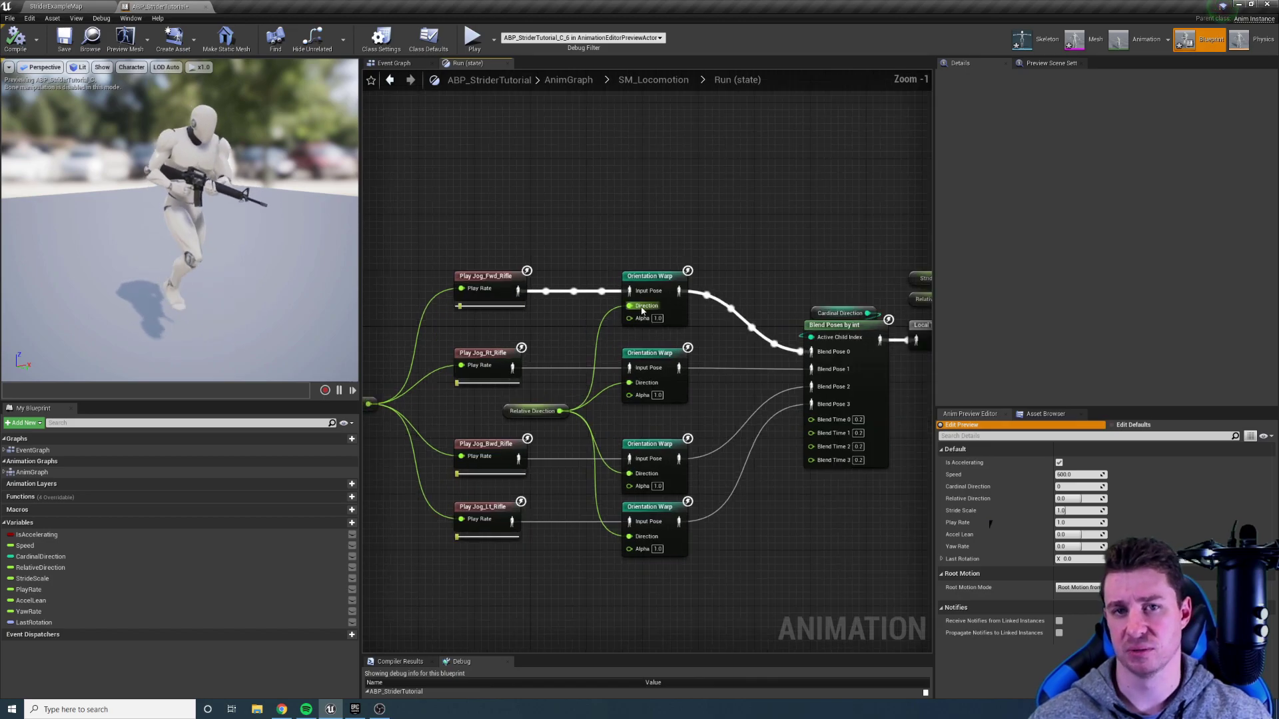
Inspect the settings of the forward jog's Orientation Warp node, along with its Play Jog_Fwd_Rifle and Relative Direction inputs
left_click(636, 274)
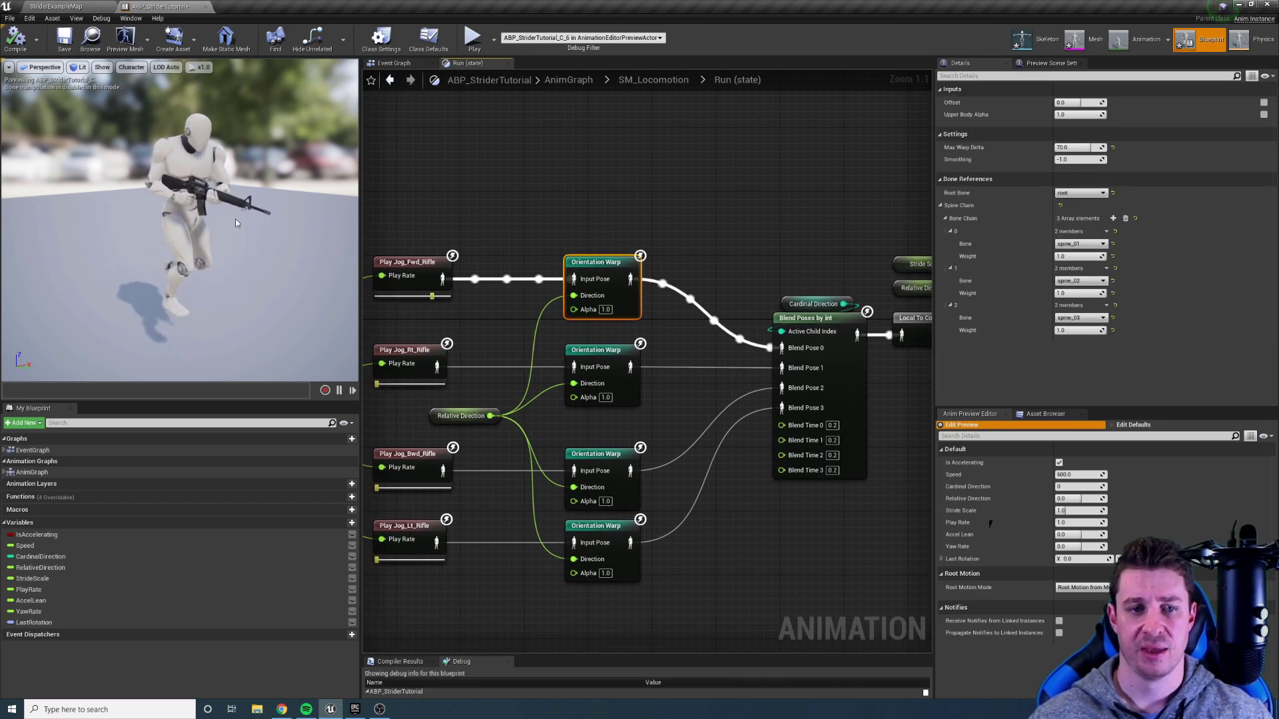
right_click_drag(234, 218, 214, 263)
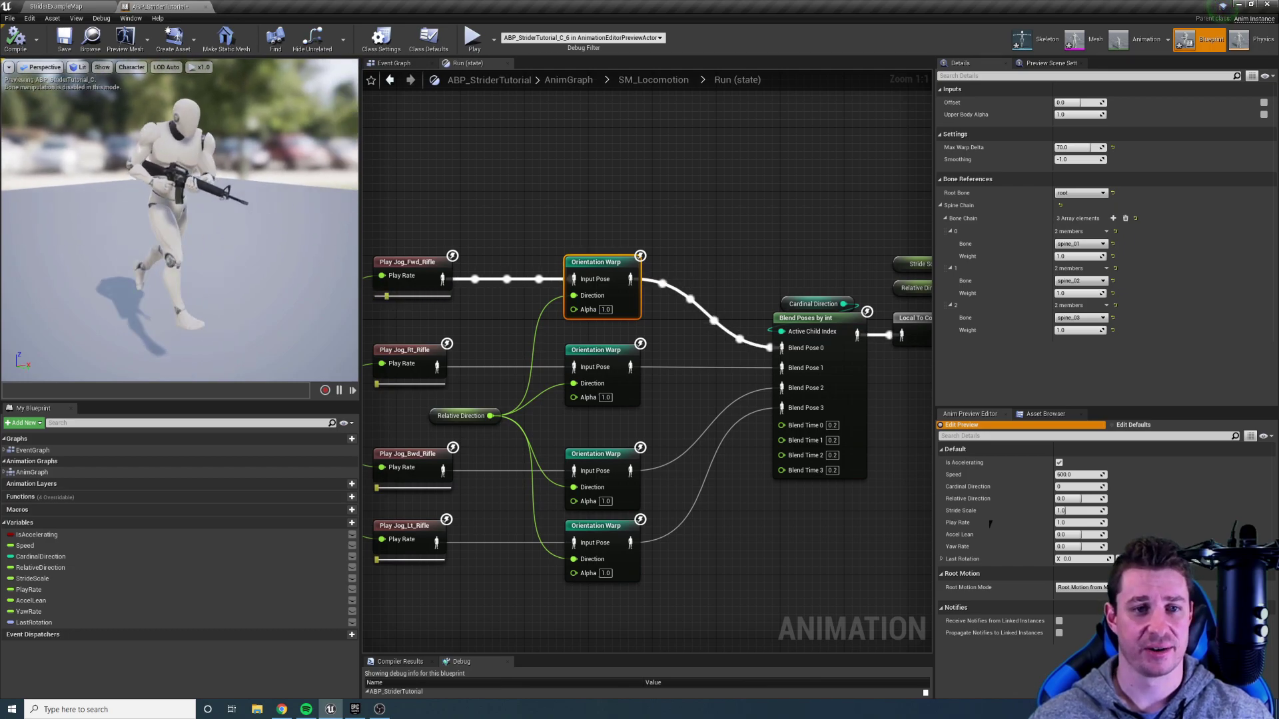
left_click(413, 265)
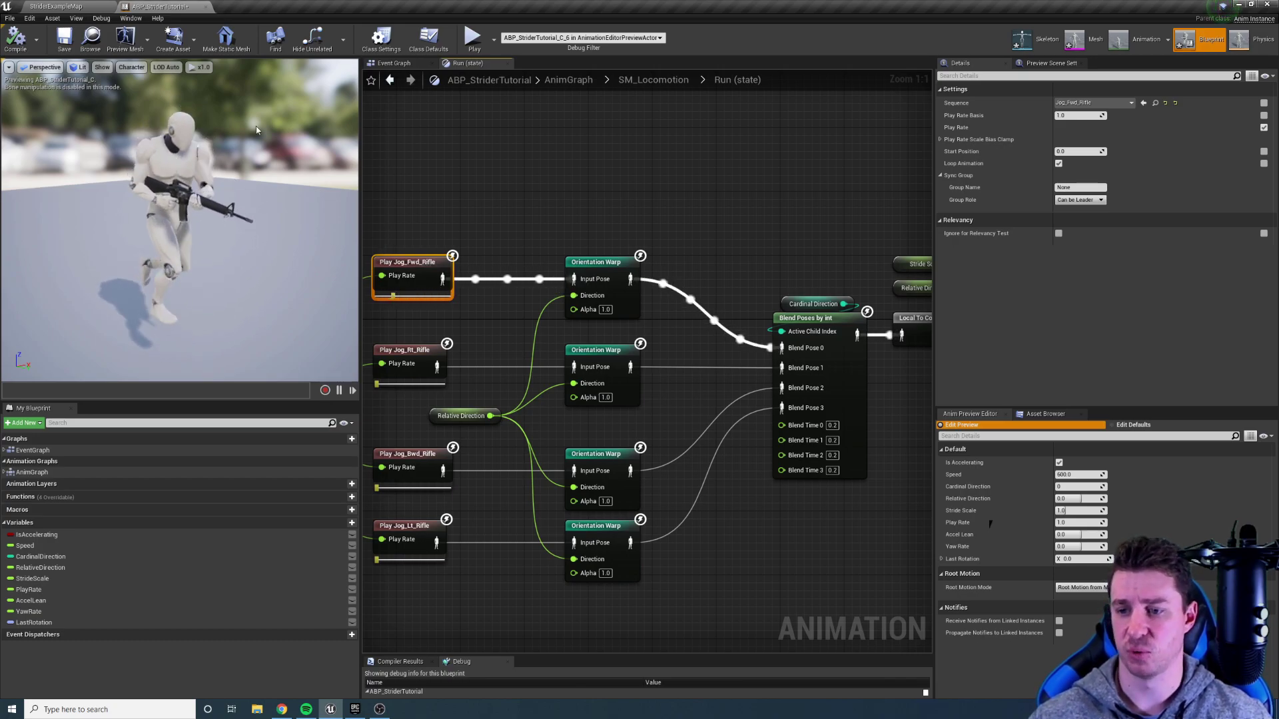
left_click(605, 267)
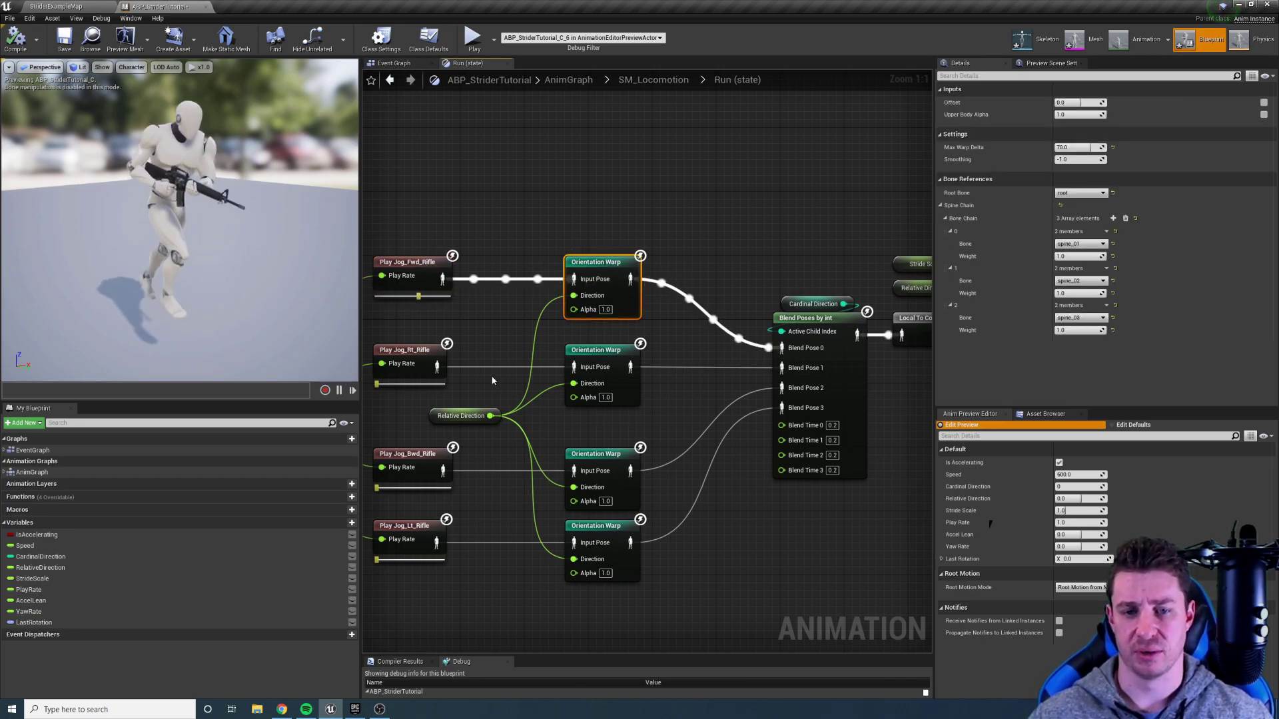
left_click(467, 416)
left_click(600, 263)
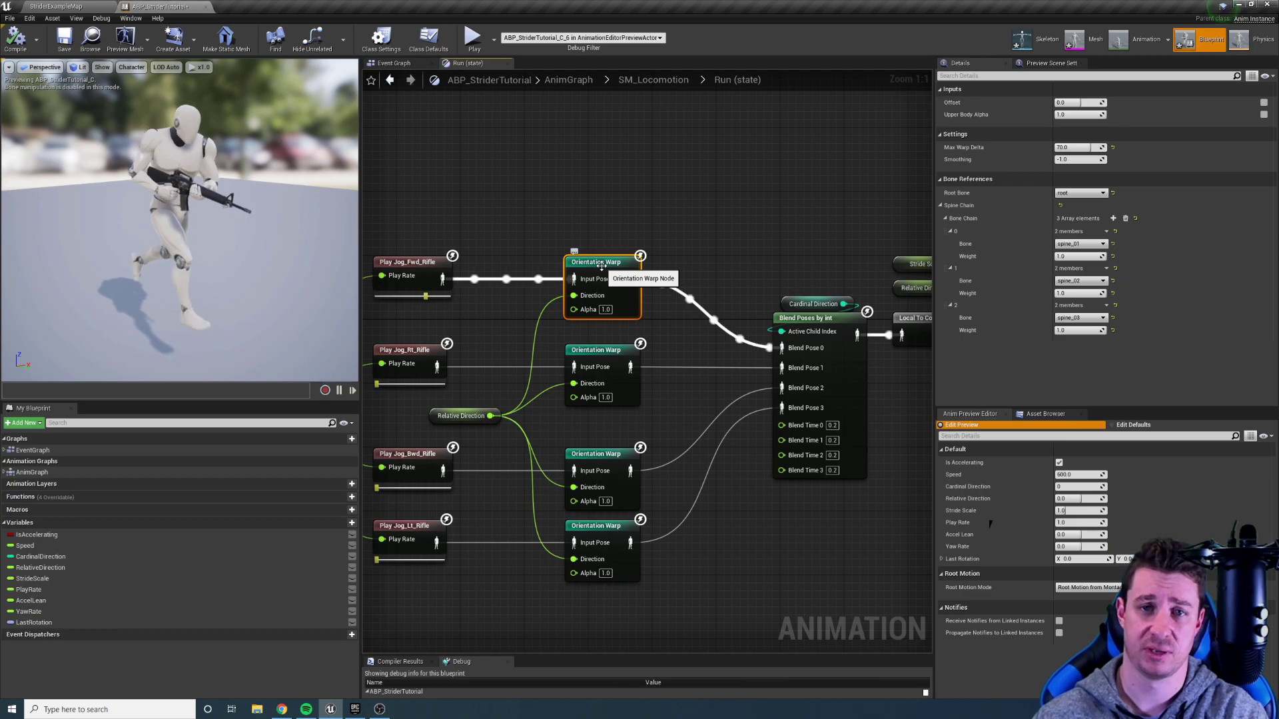
Vary the preview Relative Direction through positive angles, ending at about 68.57, to test the orientation warping
left_click_drag(1076, 498, 1098, 499)
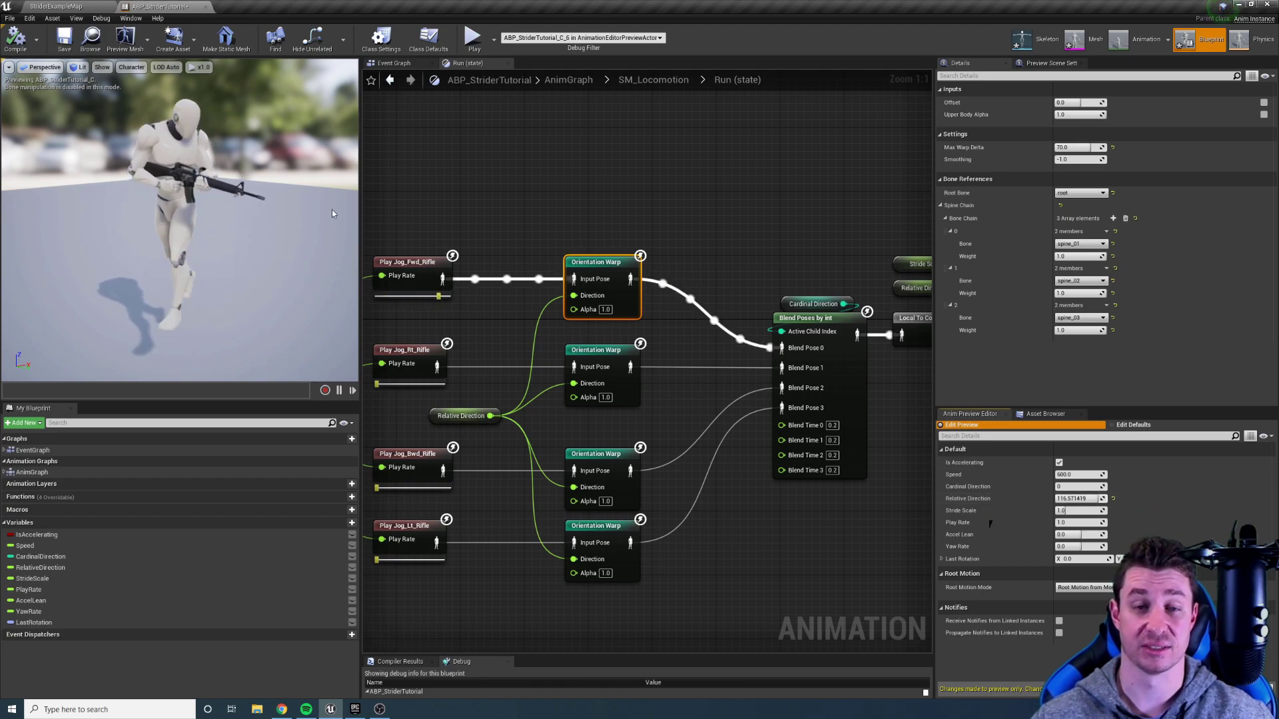
mouse_move(1082, 498)
left_mouse_down()
mouse_move(1023, 498)
mouse_move(1097, 498)
left_mouse_up()
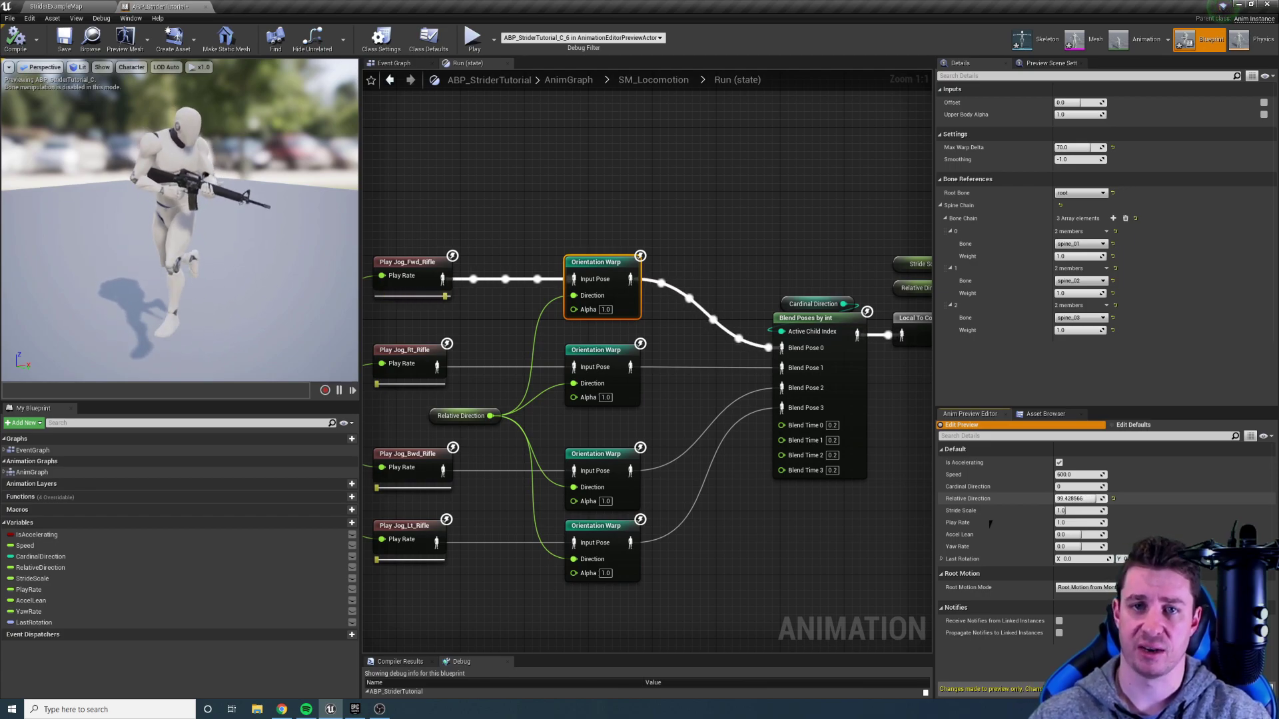
left_click_drag(1095, 498, 1090, 499)
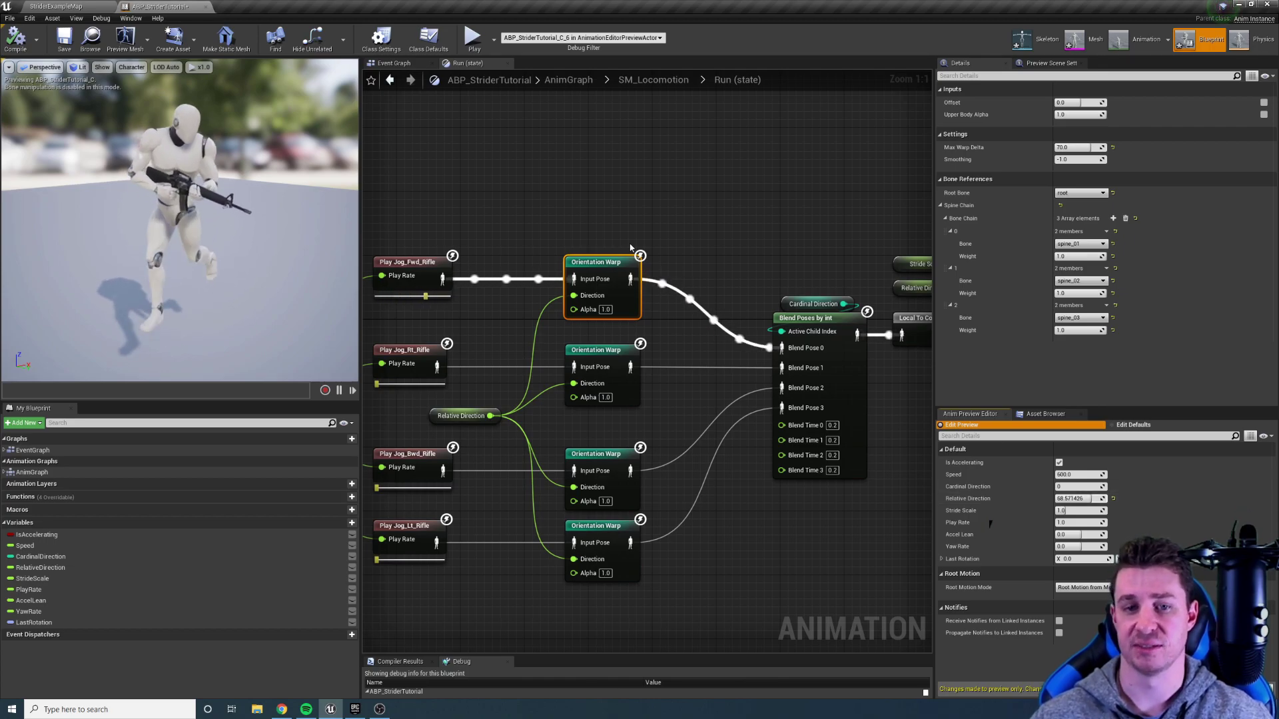
right_click_drag(563, 215, 650, 246)
scroll(780, 210, "down", 3)
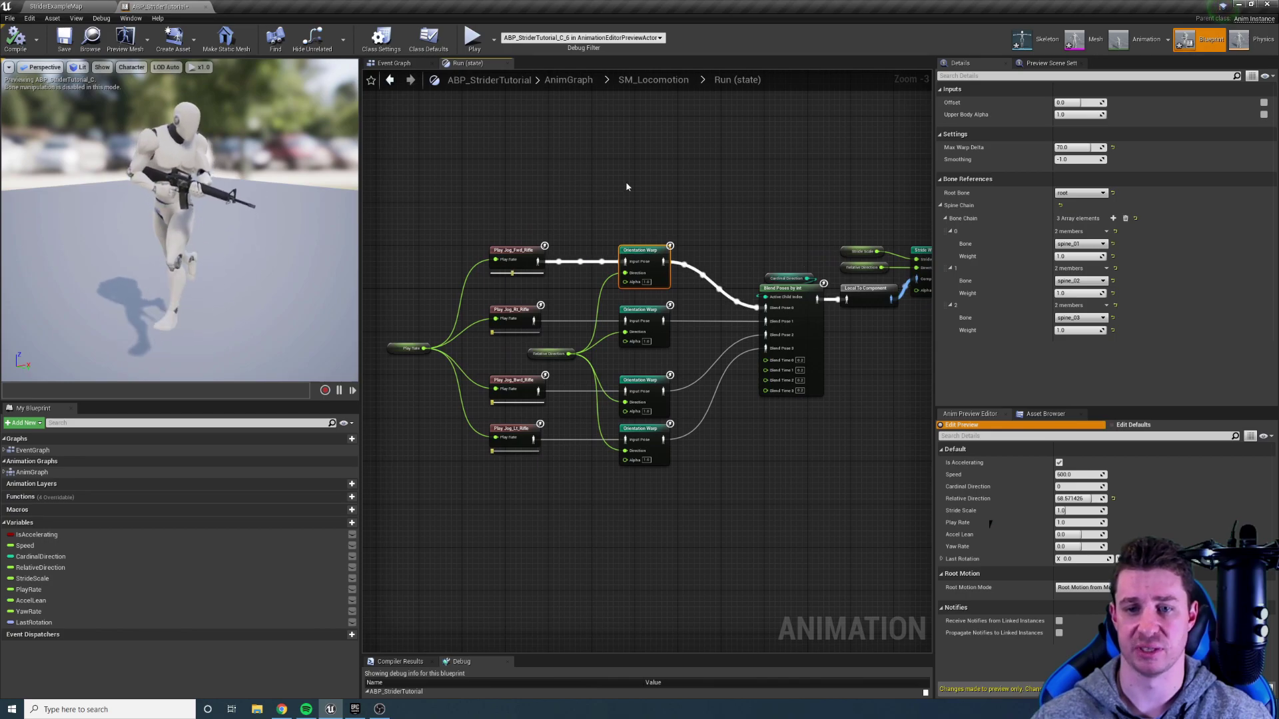
right_click_drag(637, 194, 633, 223)
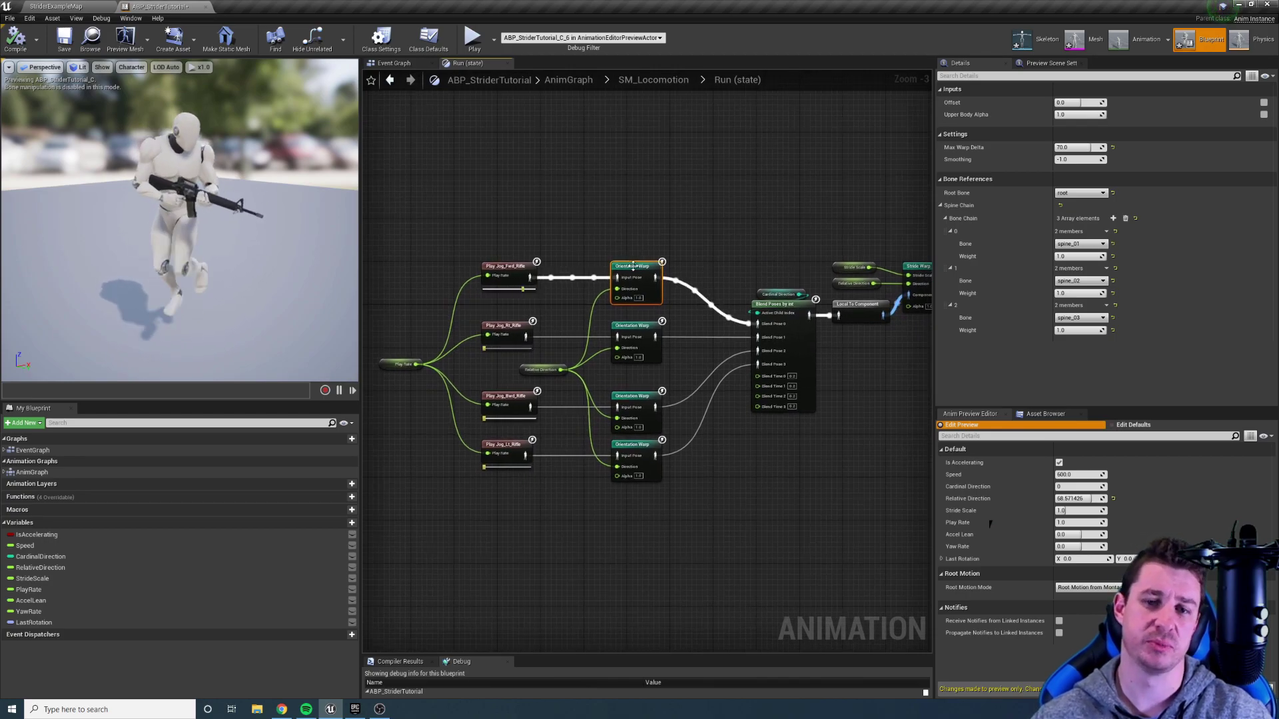
scroll(635, 276, "up", 3)
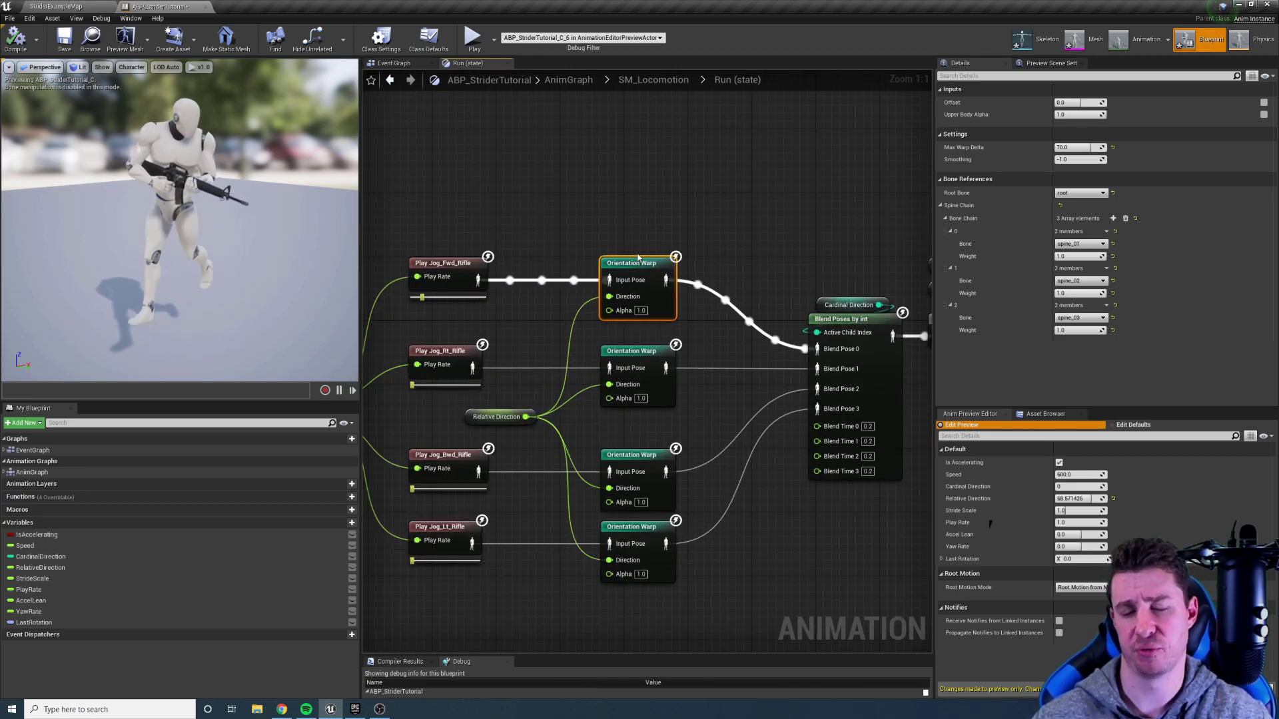
mouse_move(638, 228)
right_mouse_down()
mouse_move(654, 237)
mouse_move(627, 220)
right_mouse_up()
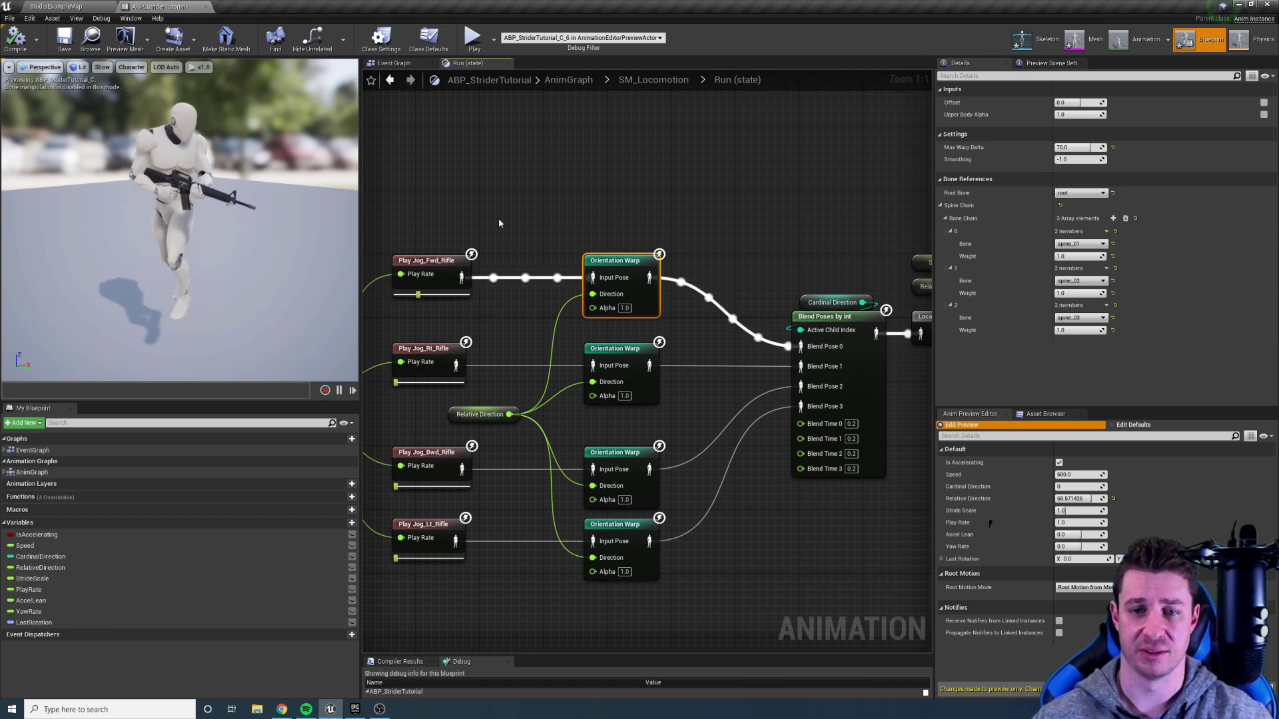
right_click_drag(658, 196, 670, 204)
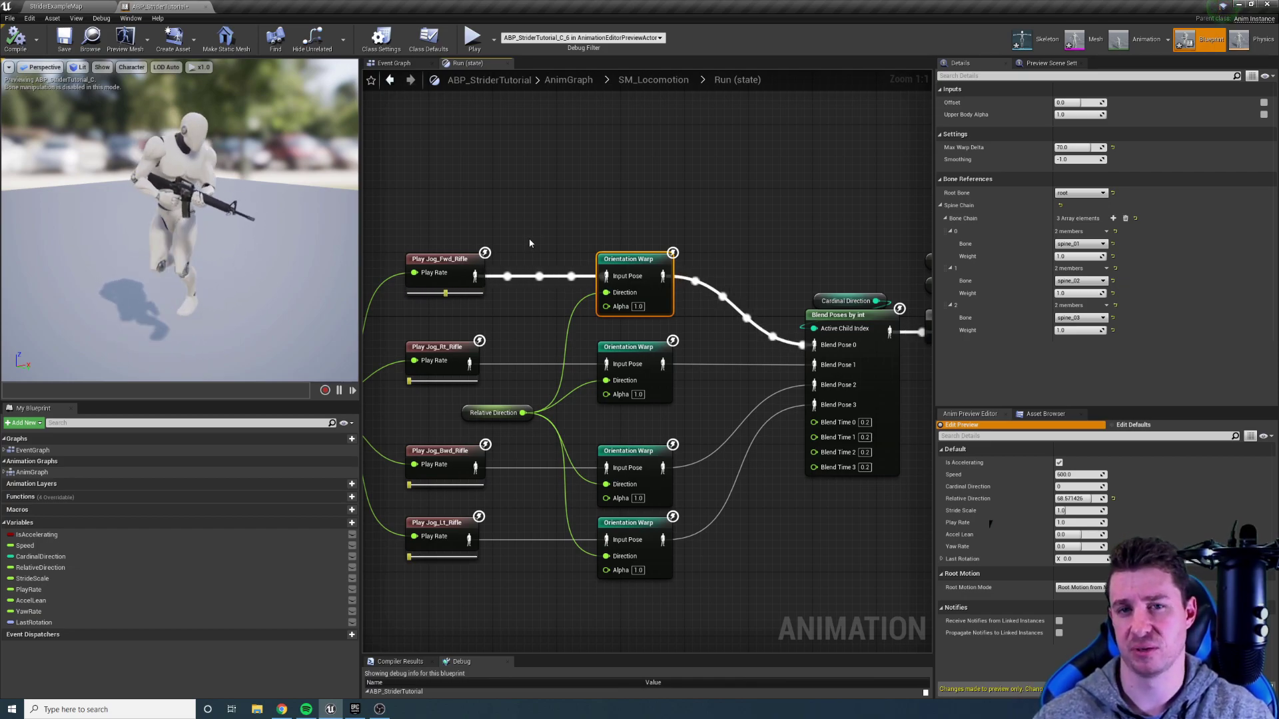
right_click_drag(654, 212, 744, 230)
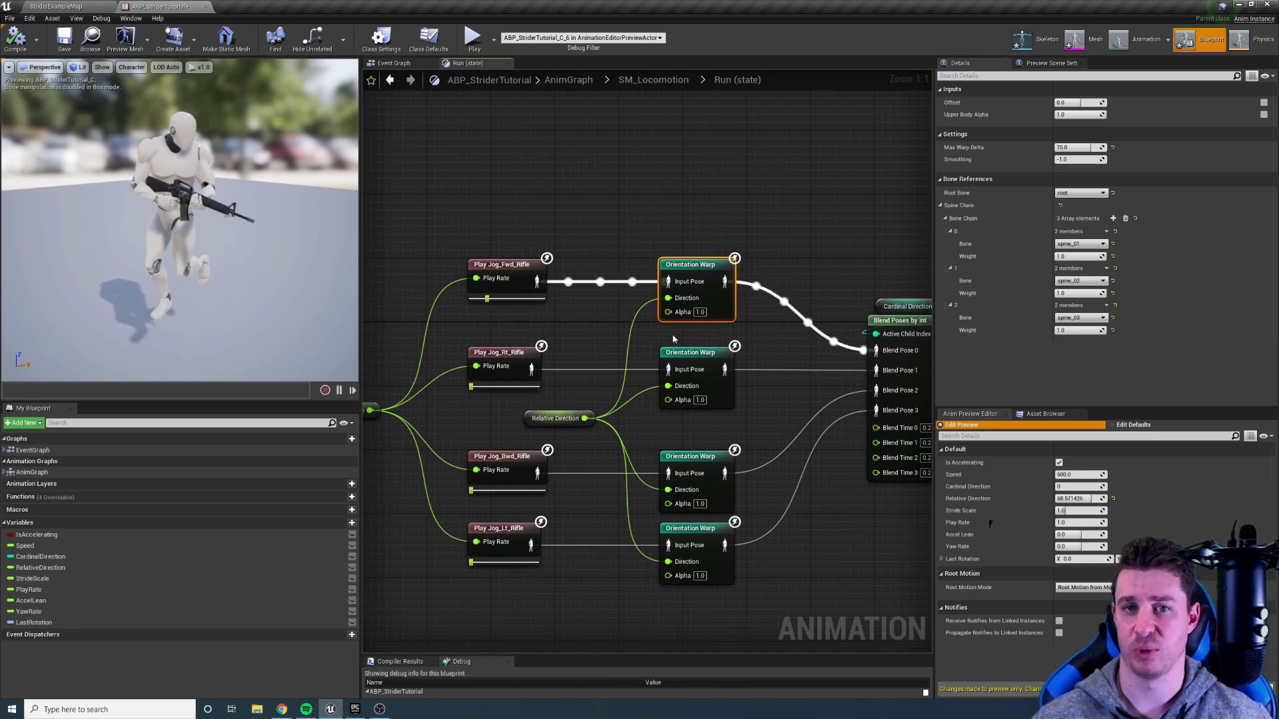
right_click_drag(684, 198, 636, 237)
scroll(669, 216, "down", 1)
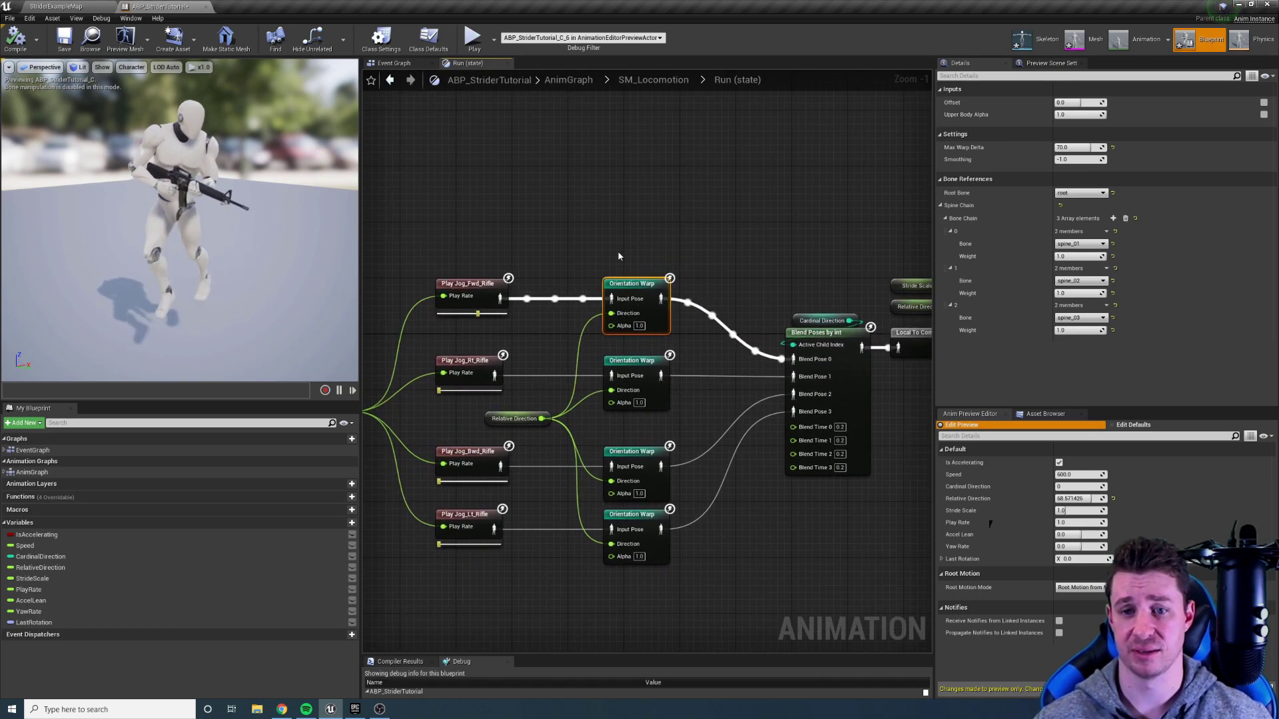
scroll(618, 256, "up", 1)
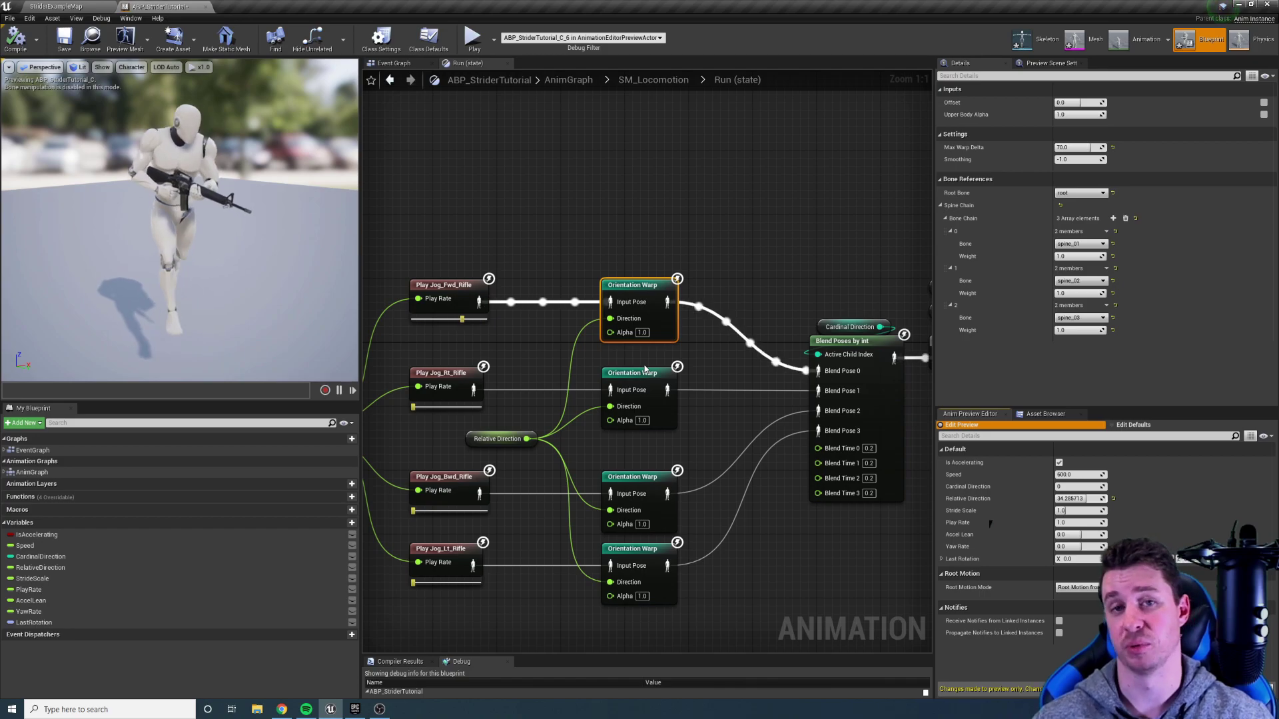
right_click_drag(631, 284, 635, 253)
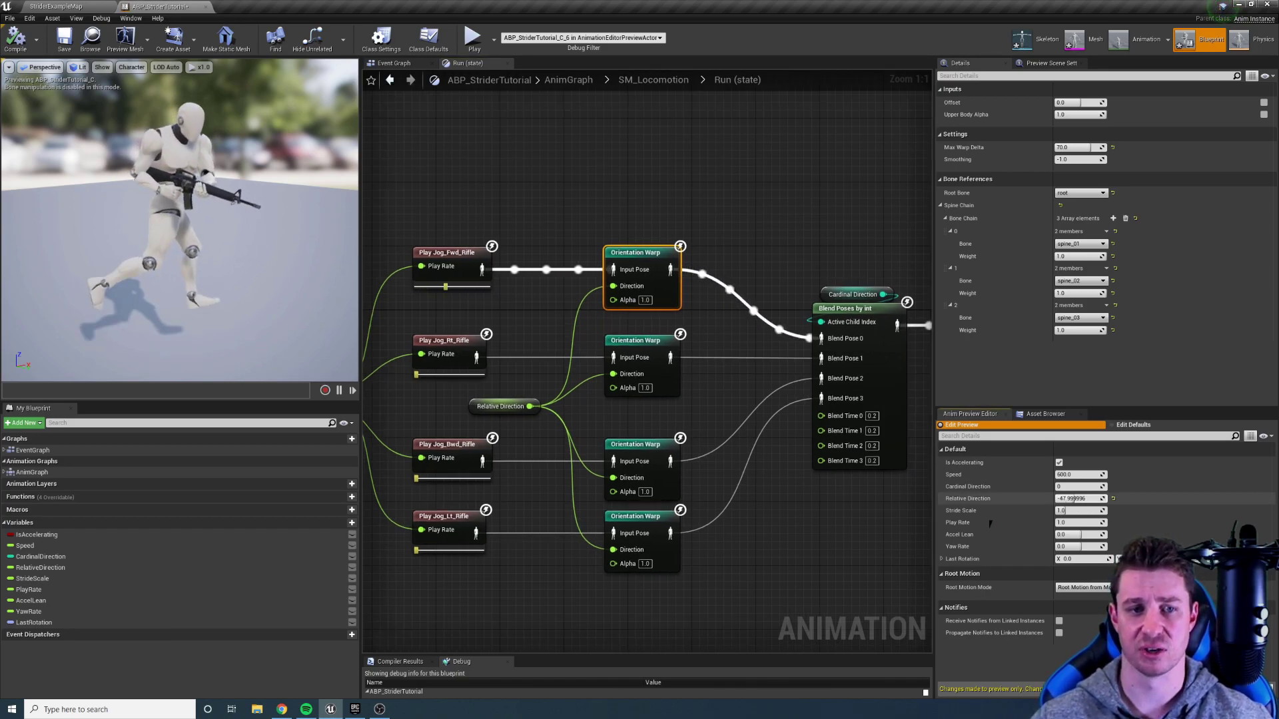
Inspect the settings of the Stride Warp node that follows the Blend Poses by int node
right_click_drag(613, 218, 514, 229)
left_click(654, 310)
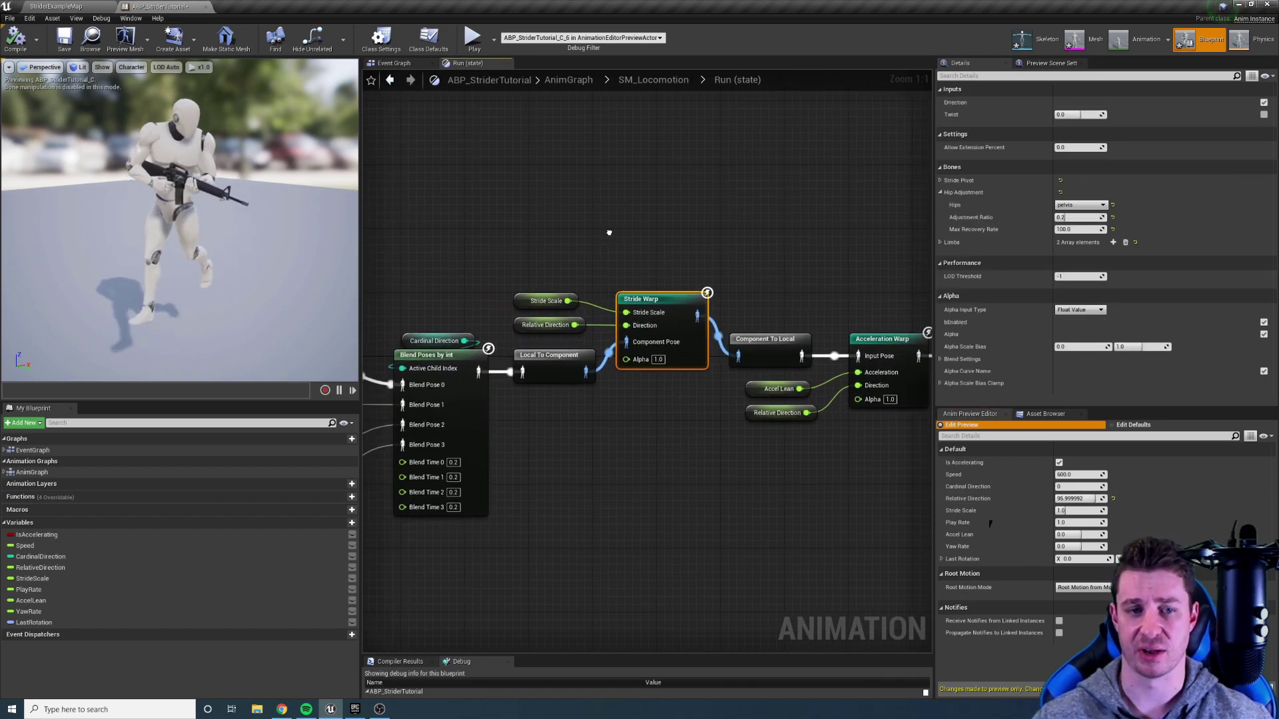
right_click_drag(608, 233, 622, 233)
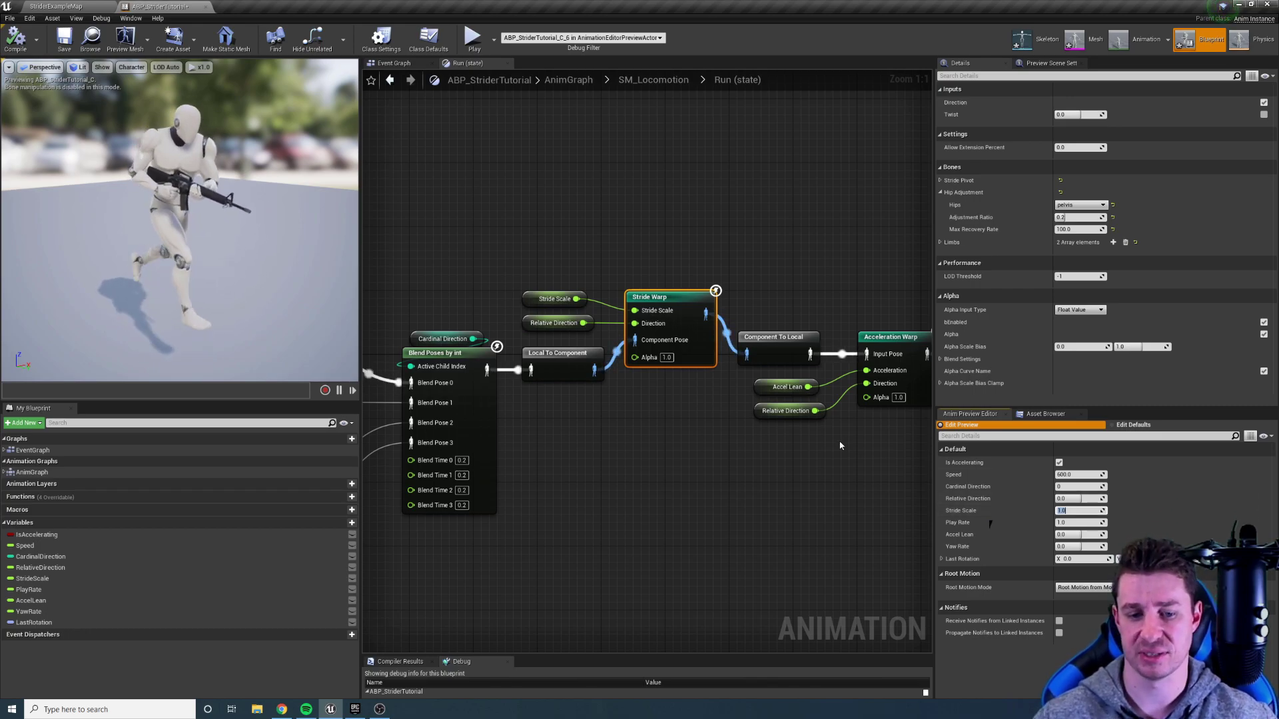
Set the preview Stride Scale to 0 and check the character's leg movement from the side
left_click(1079, 523)
mouse_move(1065, 510)
left_mouse_down()
mouse_move(1092, 510)
mouse_move(1055, 511)
left_mouse_up()
left_click(1077, 510)
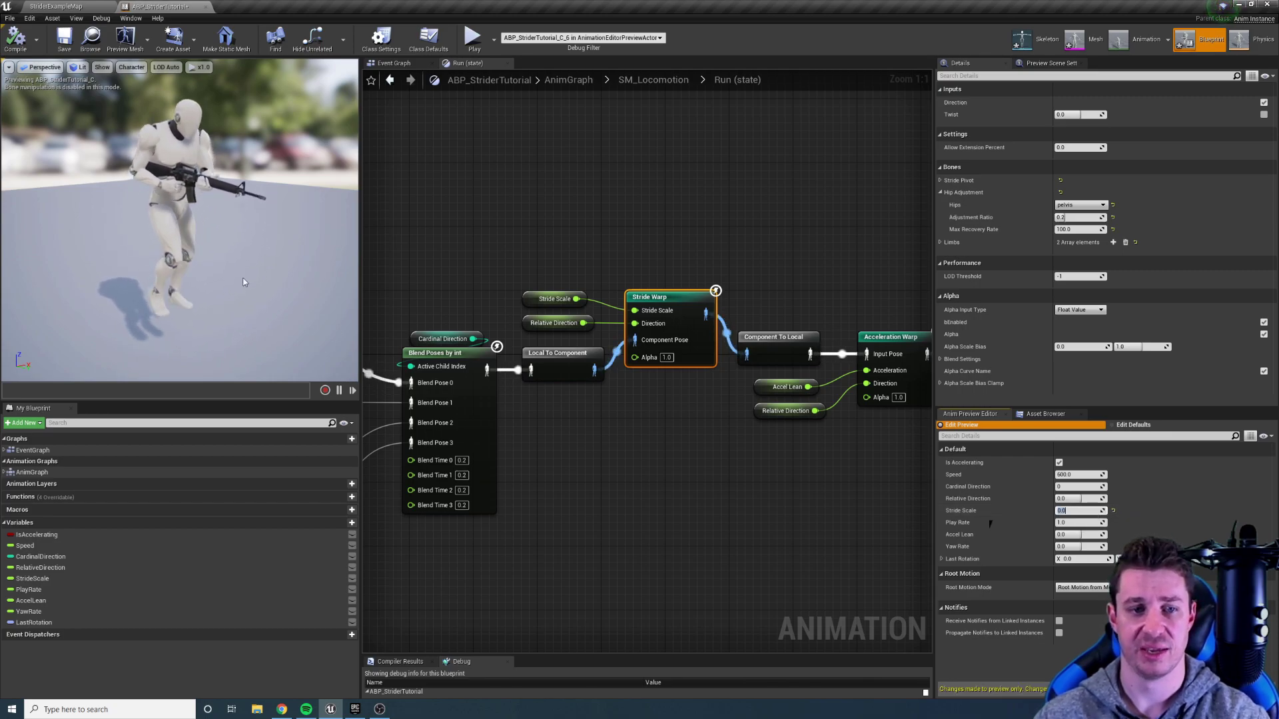
left_click_drag(267, 246, 337, 213)
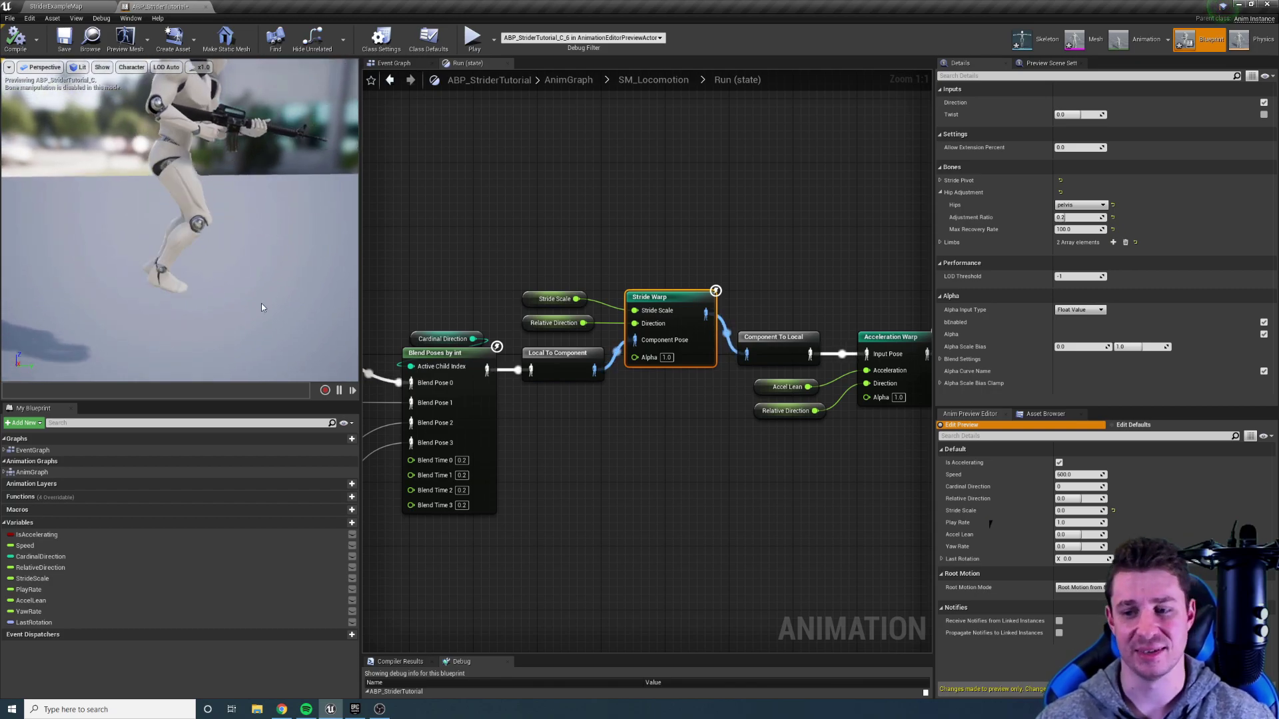
Set the preview Stride Scale to 1
left_click(1079, 511)
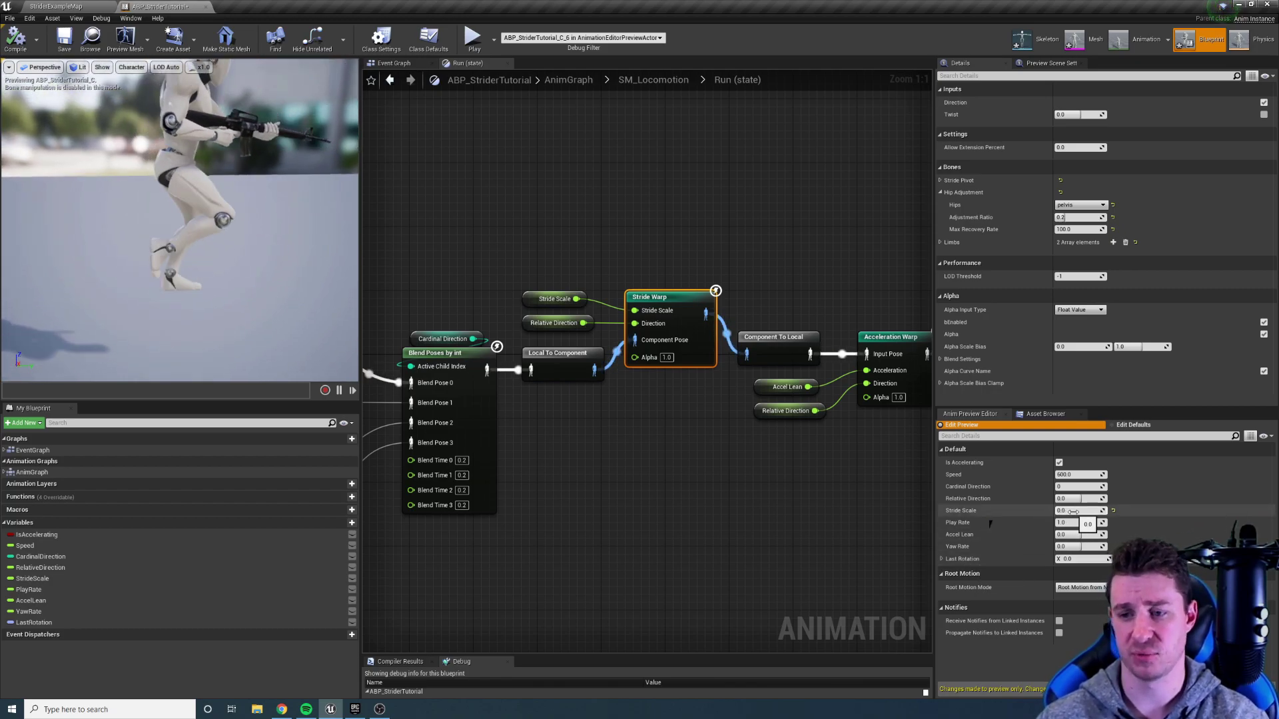
type("1")
key("Return")
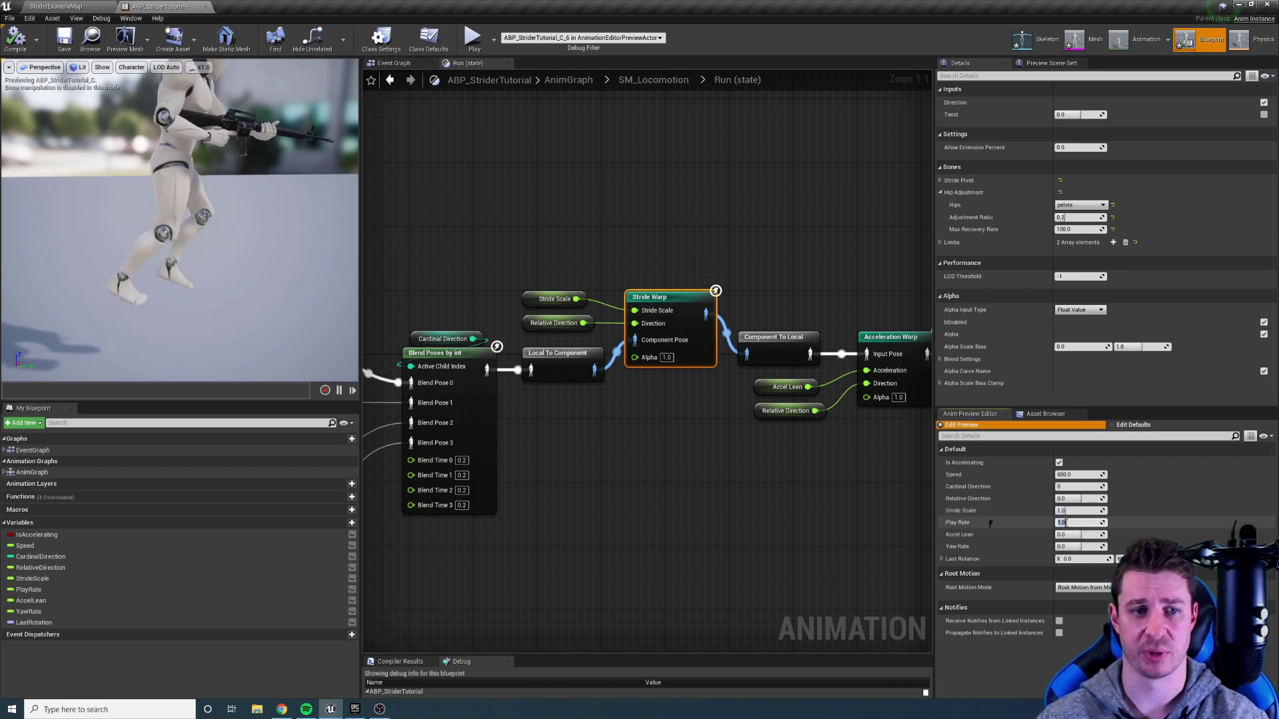
Set the preview Play Rate to 0 to stop the jog animation, and raise it to 0.5
key("Tab")
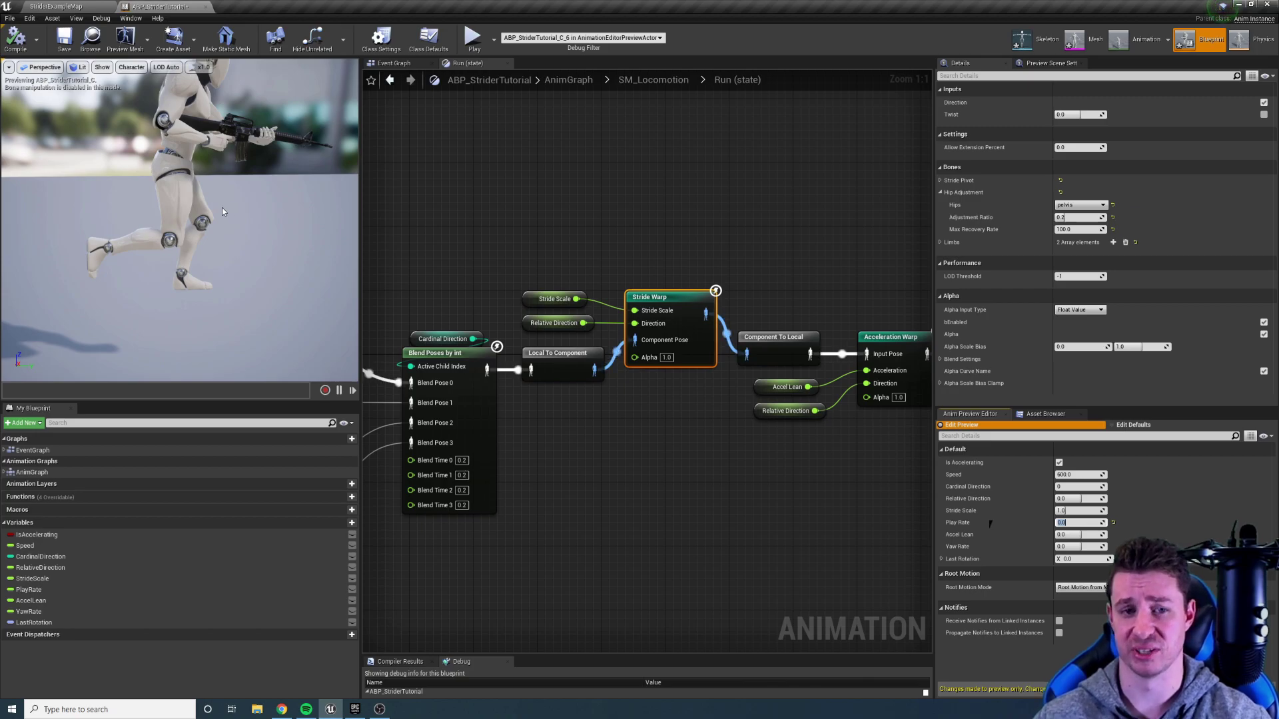
left_click_drag(222, 207, 113, 207, "alt")
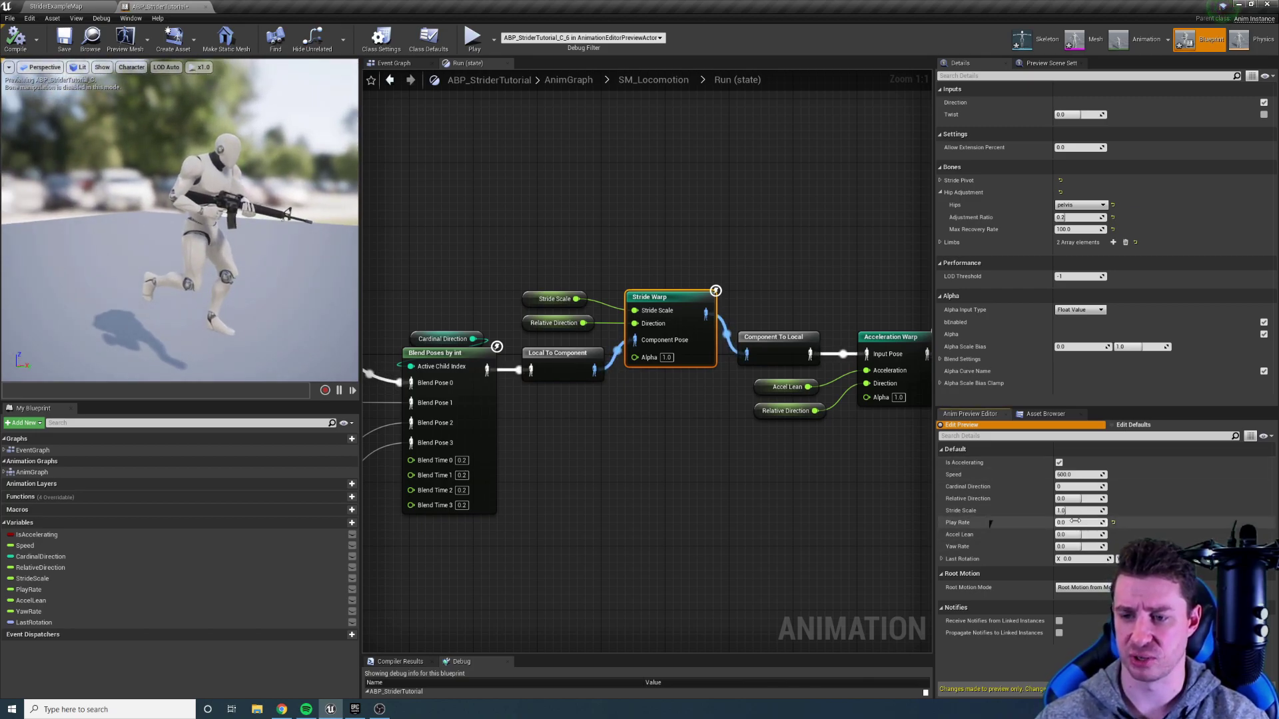
key("Return")
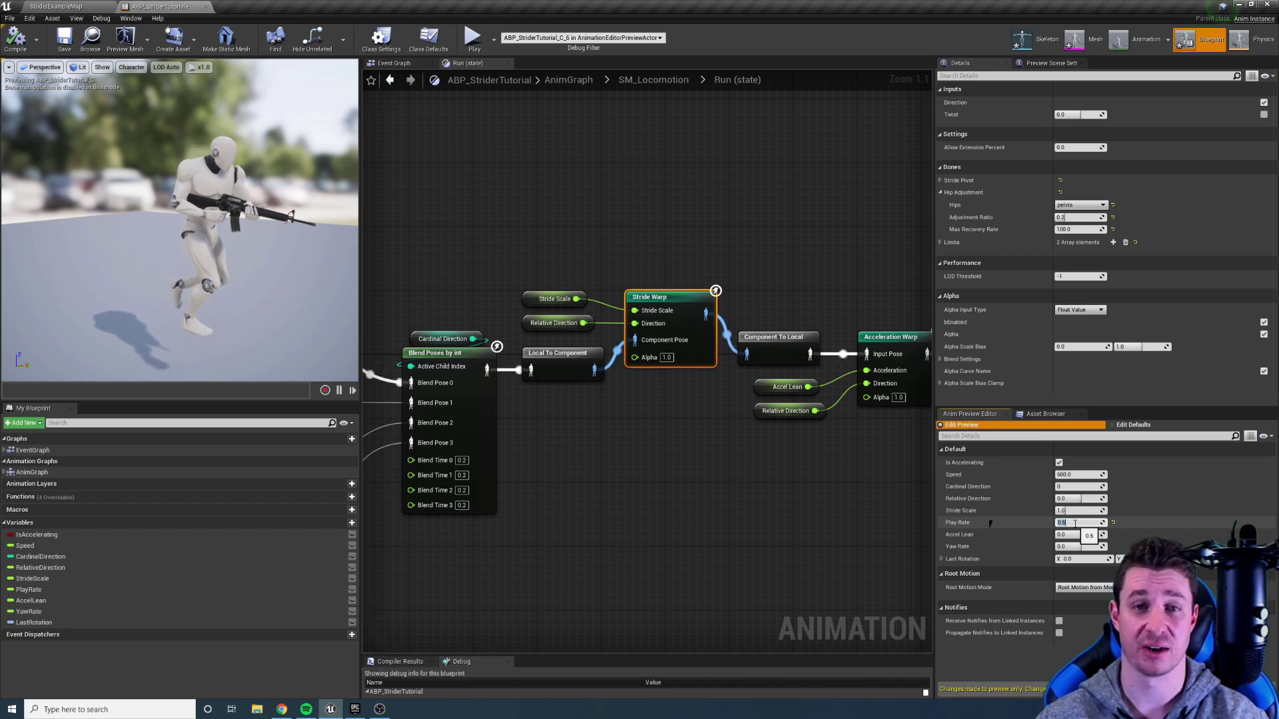
Set the preview Play Rate to 0 and back to 1, and set the preview Stride Scale to 0.5
type("0")
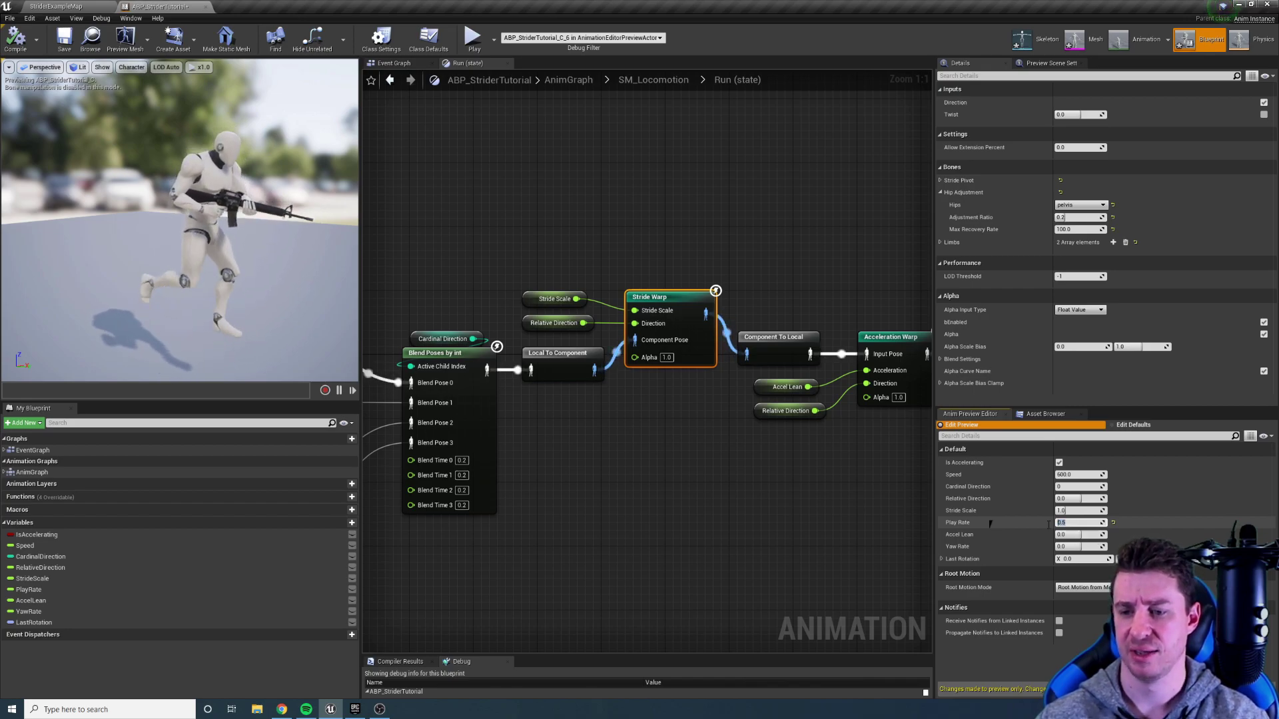
key("Return")
type("1")
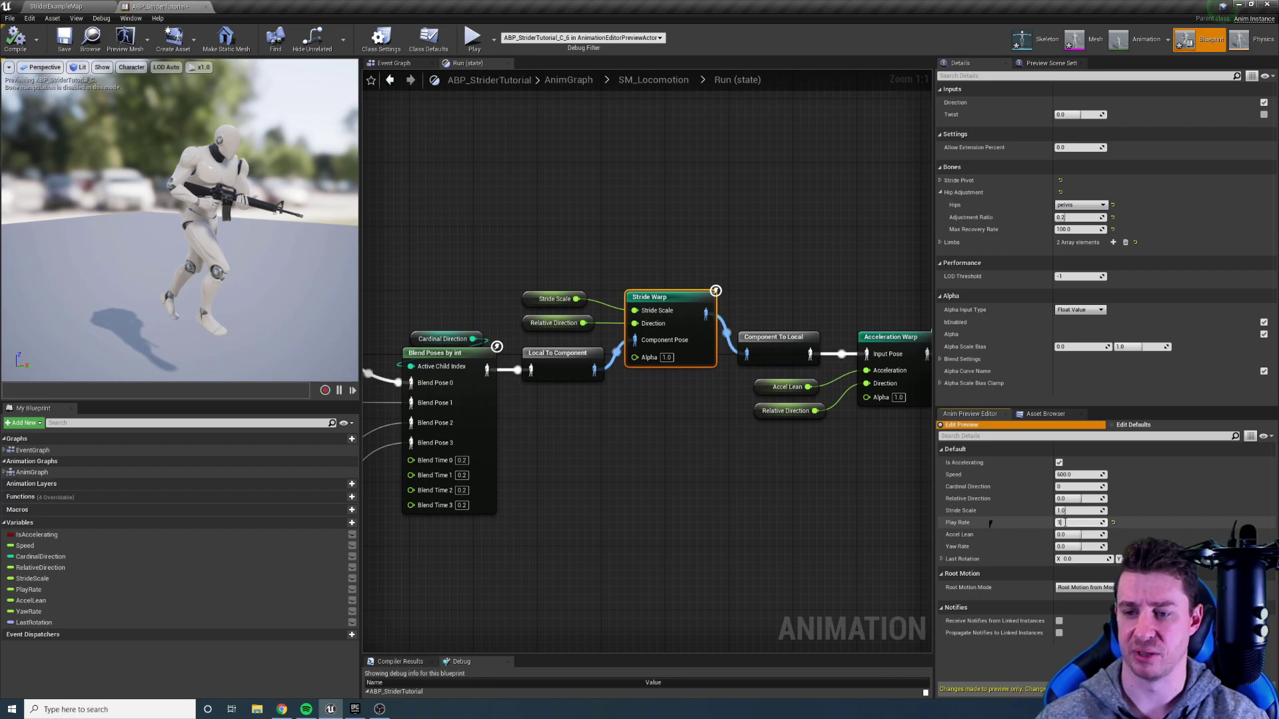
left_click(1072, 511)
type("0.5")
key("Return")
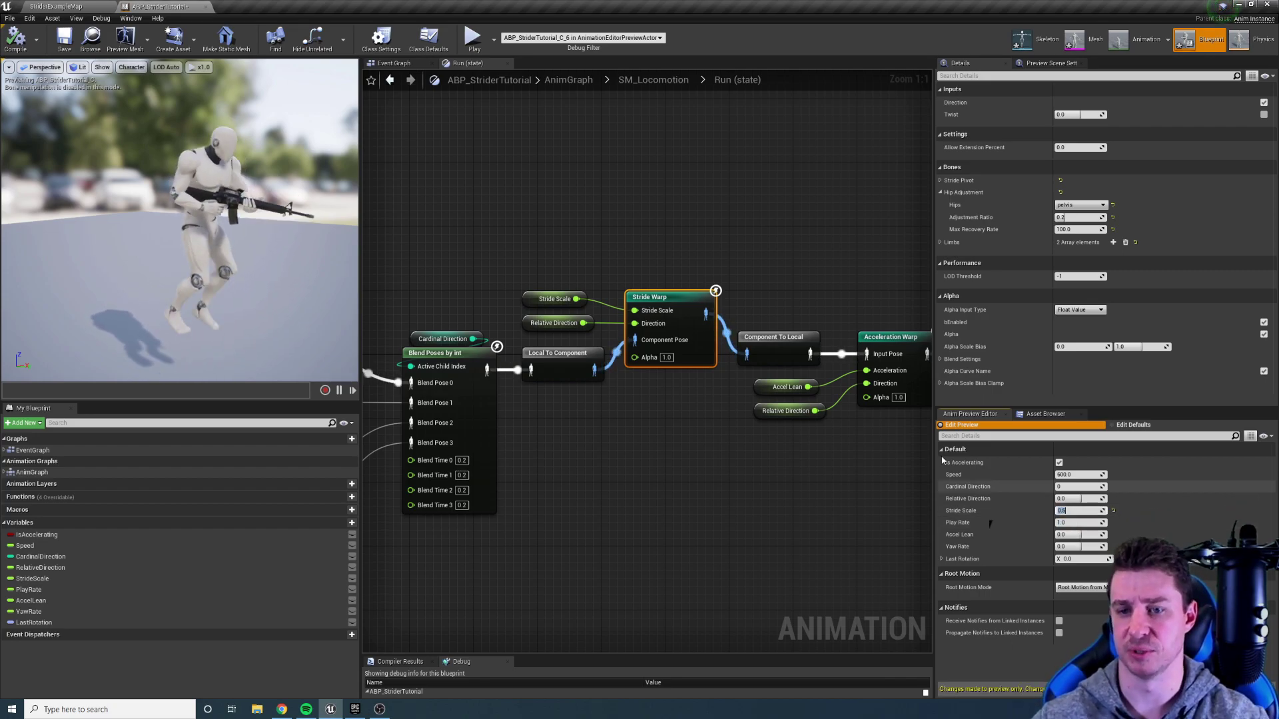
Inspect the Play Rate variable feeding the four rifle jog animations and the settings of the Stride Warp node
right_click_drag(525, 223, 921, 189)
right_click_drag(726, 220, 933, 199)
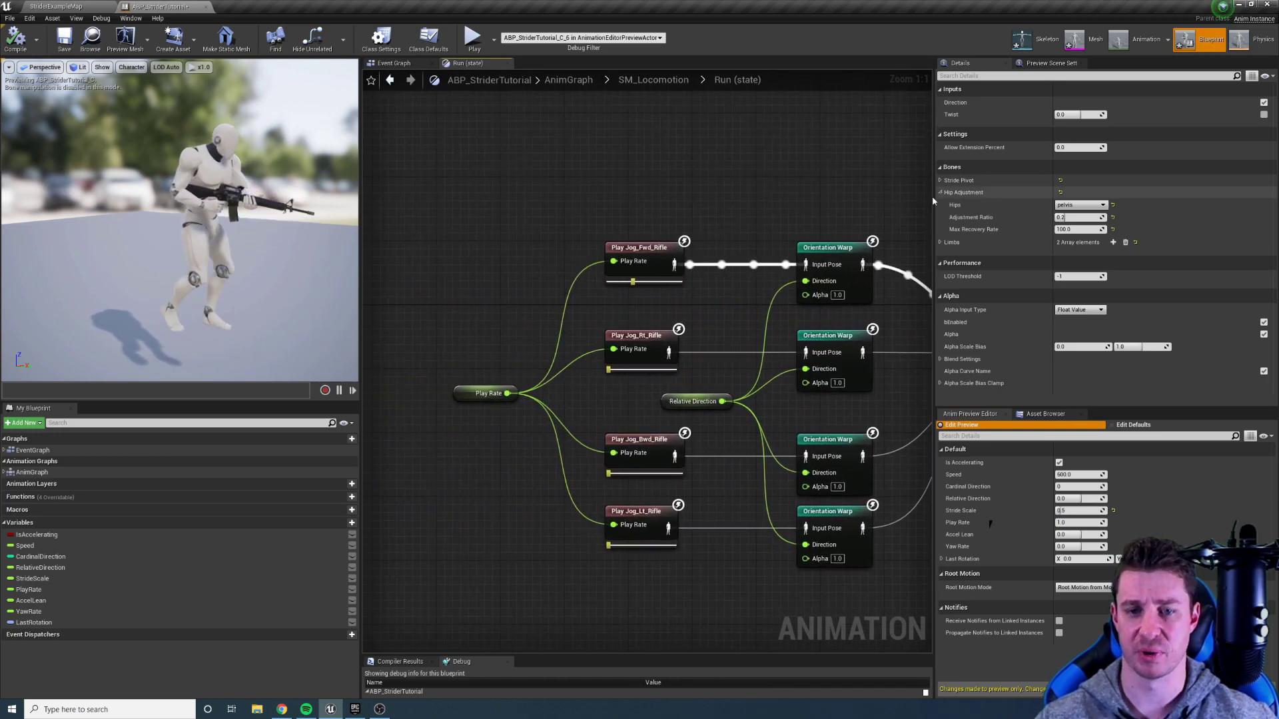
left_click(463, 395)
right_click_drag(754, 217, 373, 232)
right_click_drag(554, 191, 361, 230)
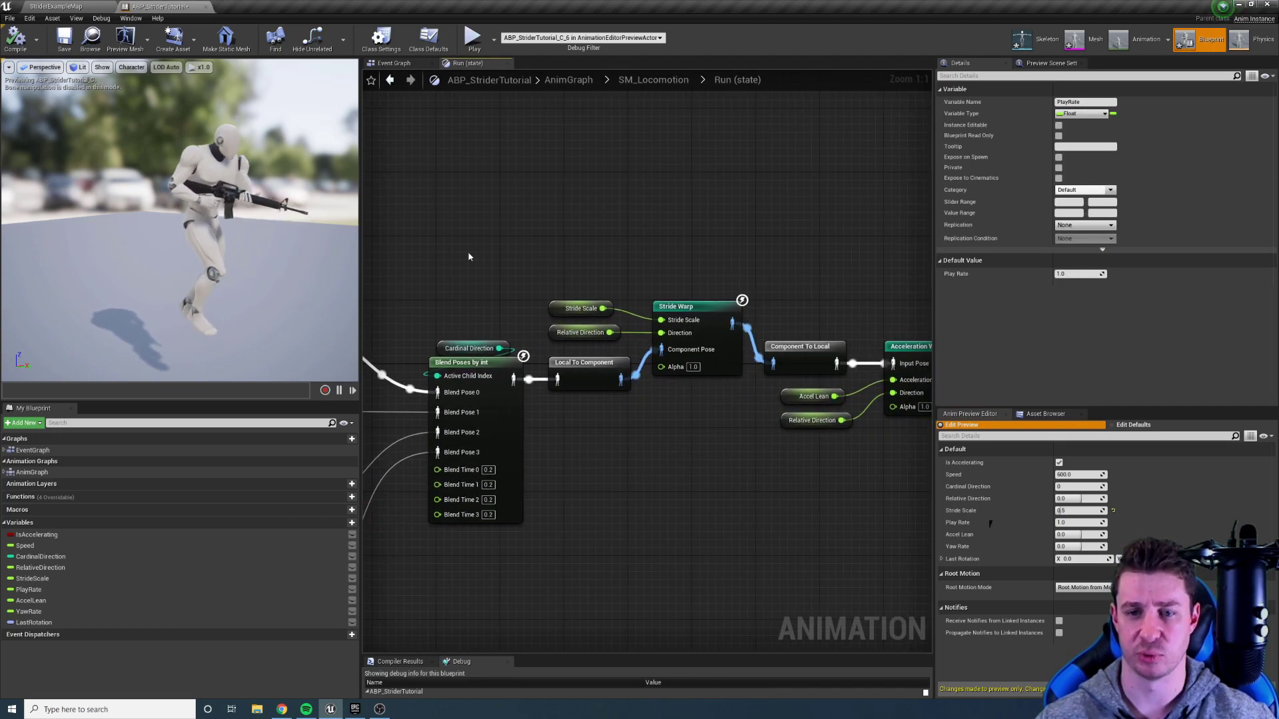
left_click(689, 308)
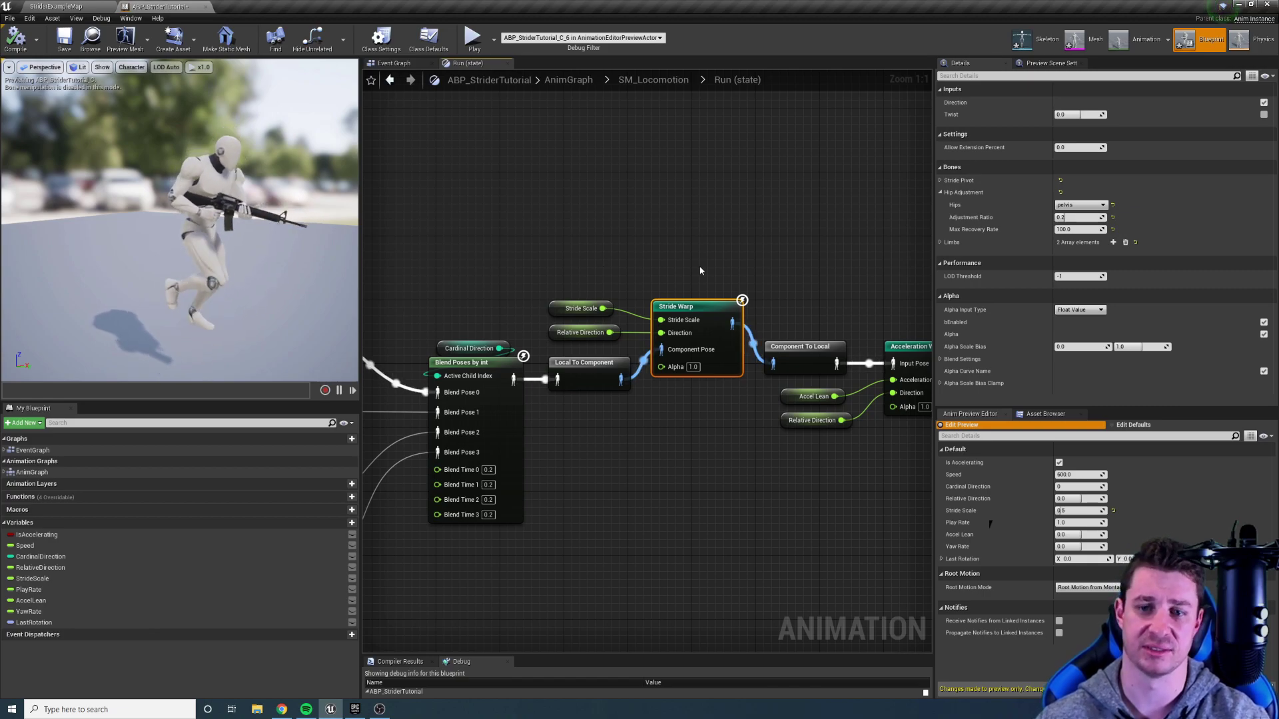
Select the Stride Warp node with its two inputs, and raise the preview Relative Direction to about 65 and Stride Scale to about 1.93
right_click_drag(779, 274, 683, 276)
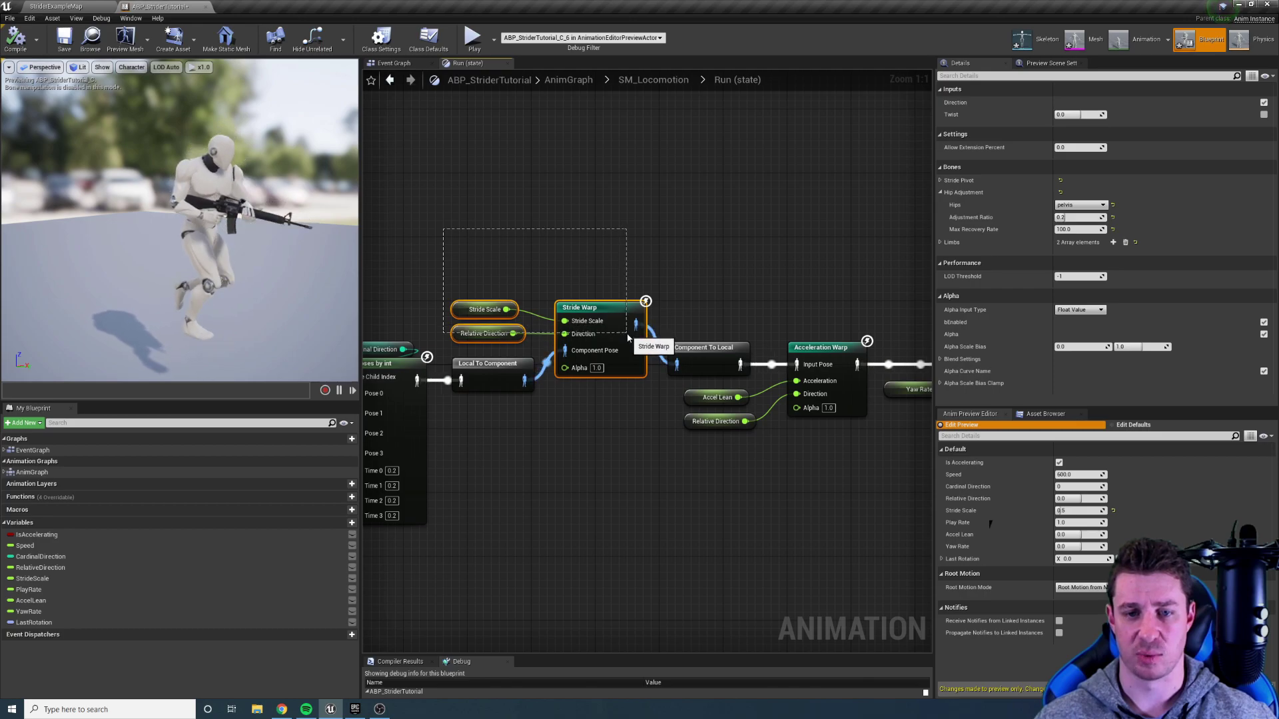
left_click_drag(629, 338, 628, 339)
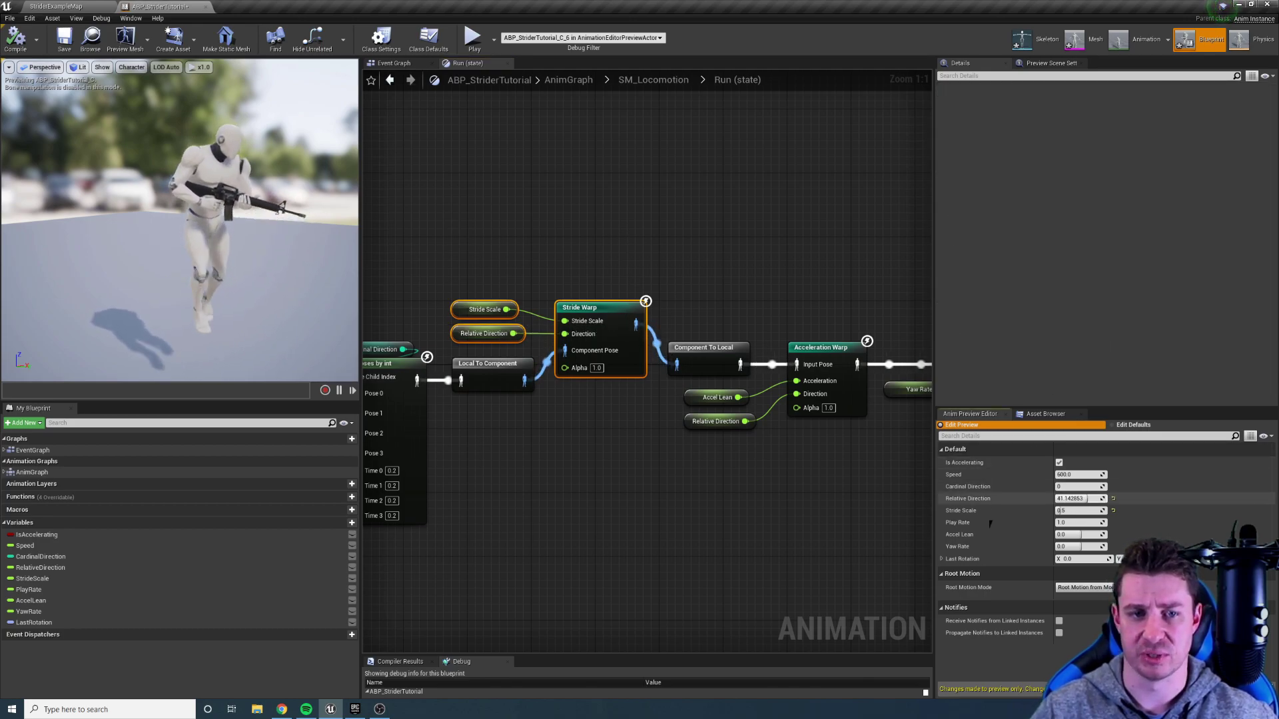
right_click_drag(603, 296, 710, 297)
left_click_drag(200, 220, 320, 220, "alt")
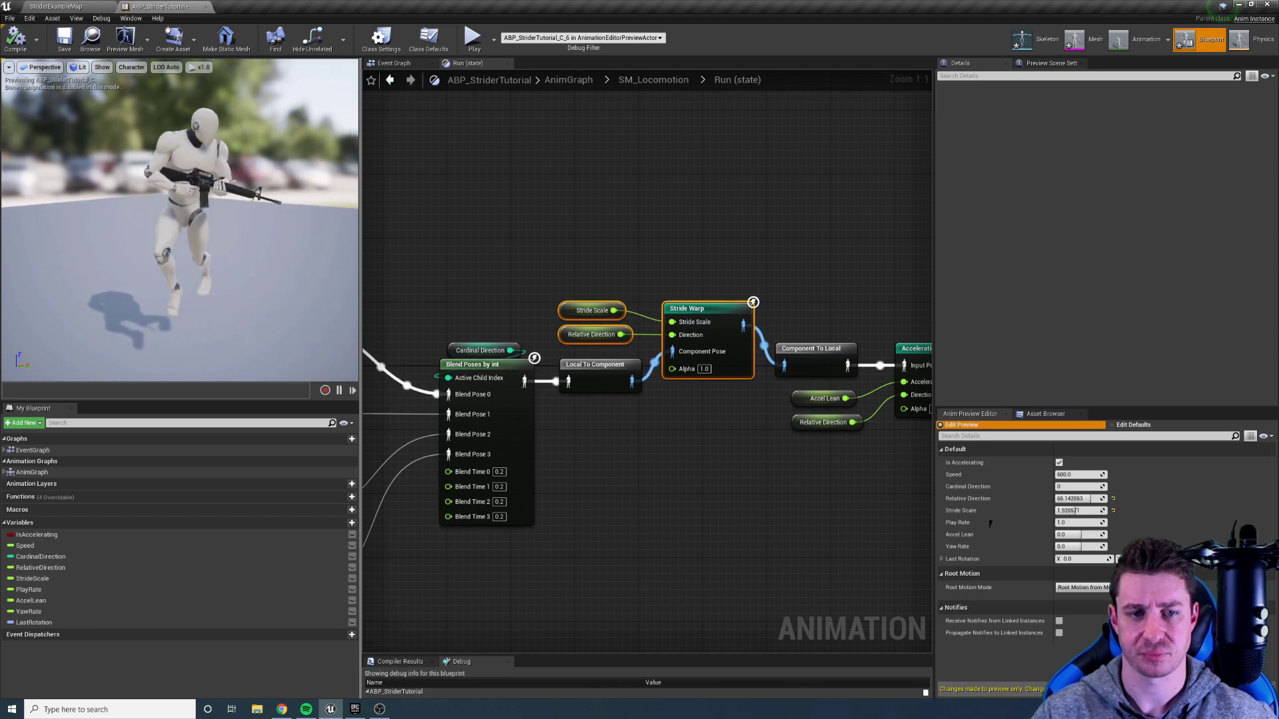
Select the Acceleration Warp node, and reset the preview Stride Scale to 1 and Relative Direction to 0
right_click_drag(792, 258, 434, 234)
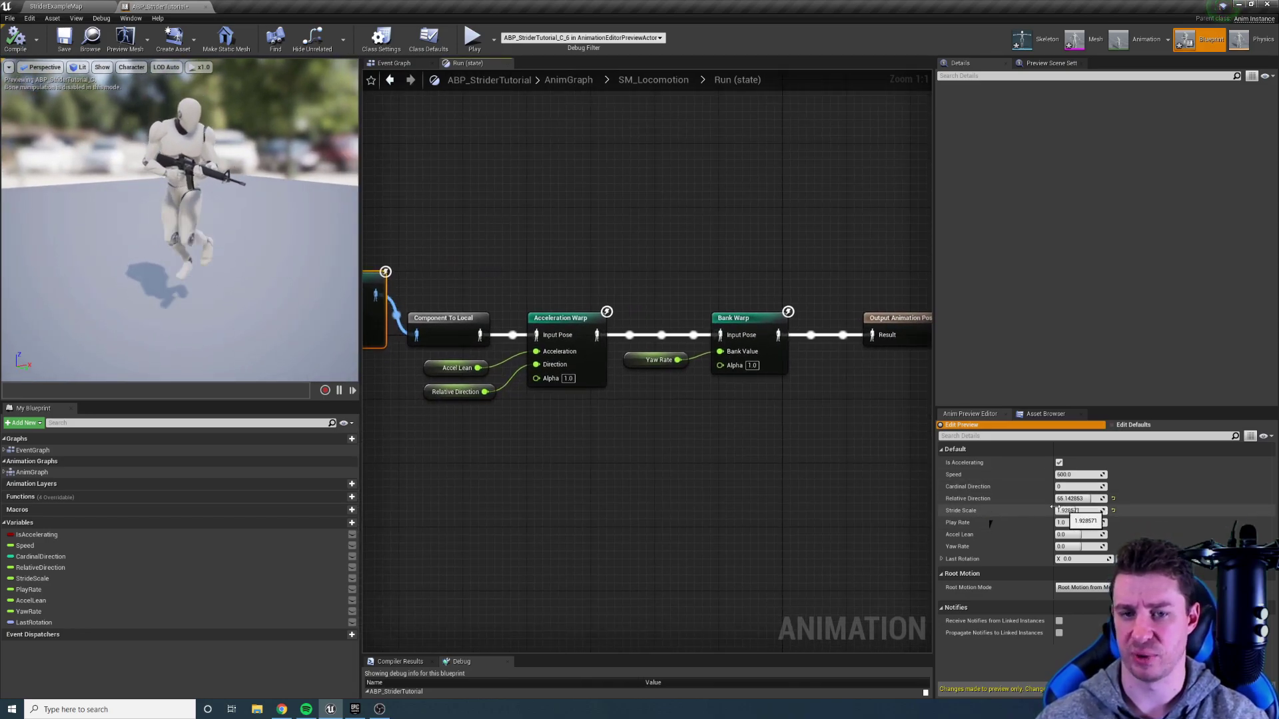
left_click(585, 327)
left_click(1079, 511)
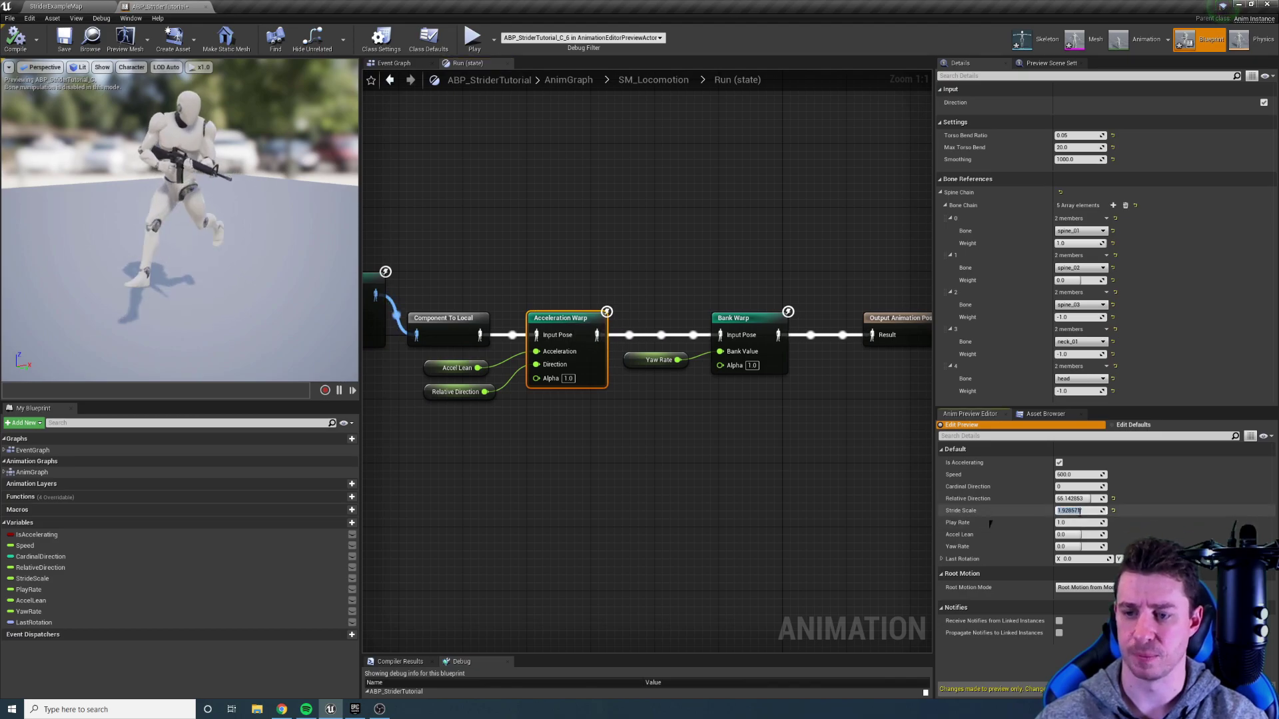
type("0")
key("Return")
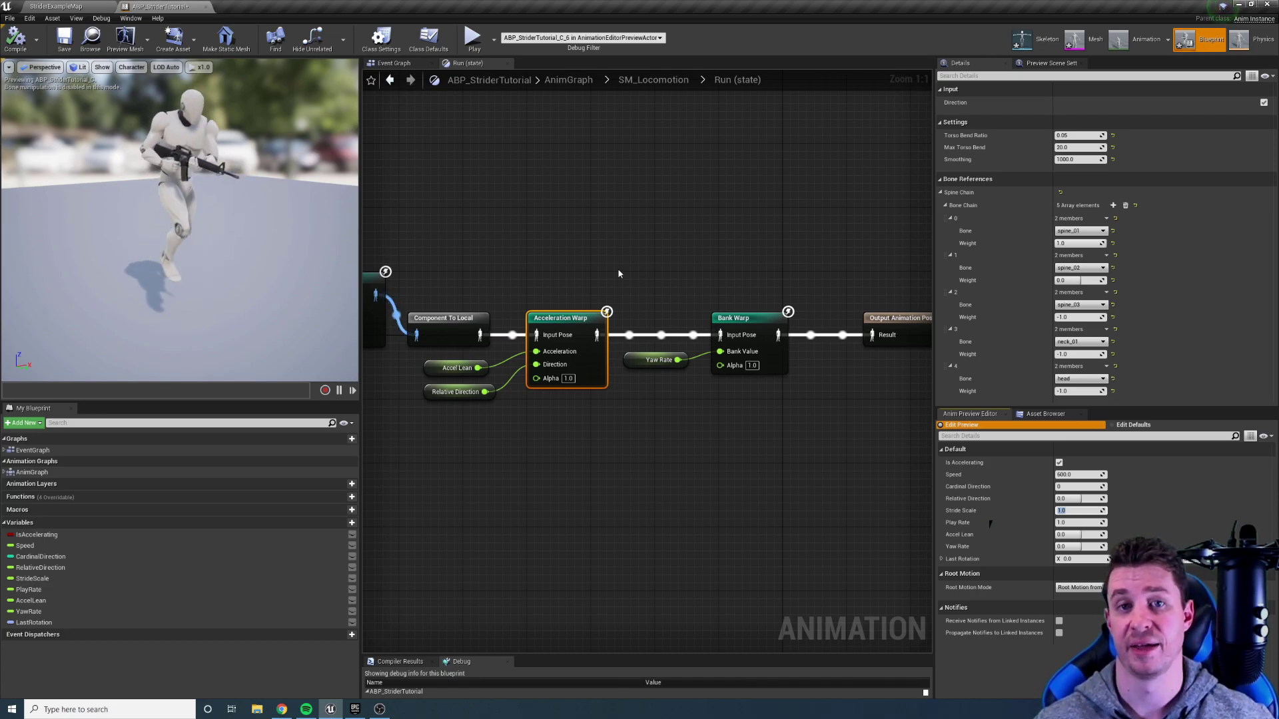
Set the preview Accel Lean to 400 to test the character's forward lean
right_click_drag(558, 236, 625, 237)
right_click_drag(595, 295, 632, 316)
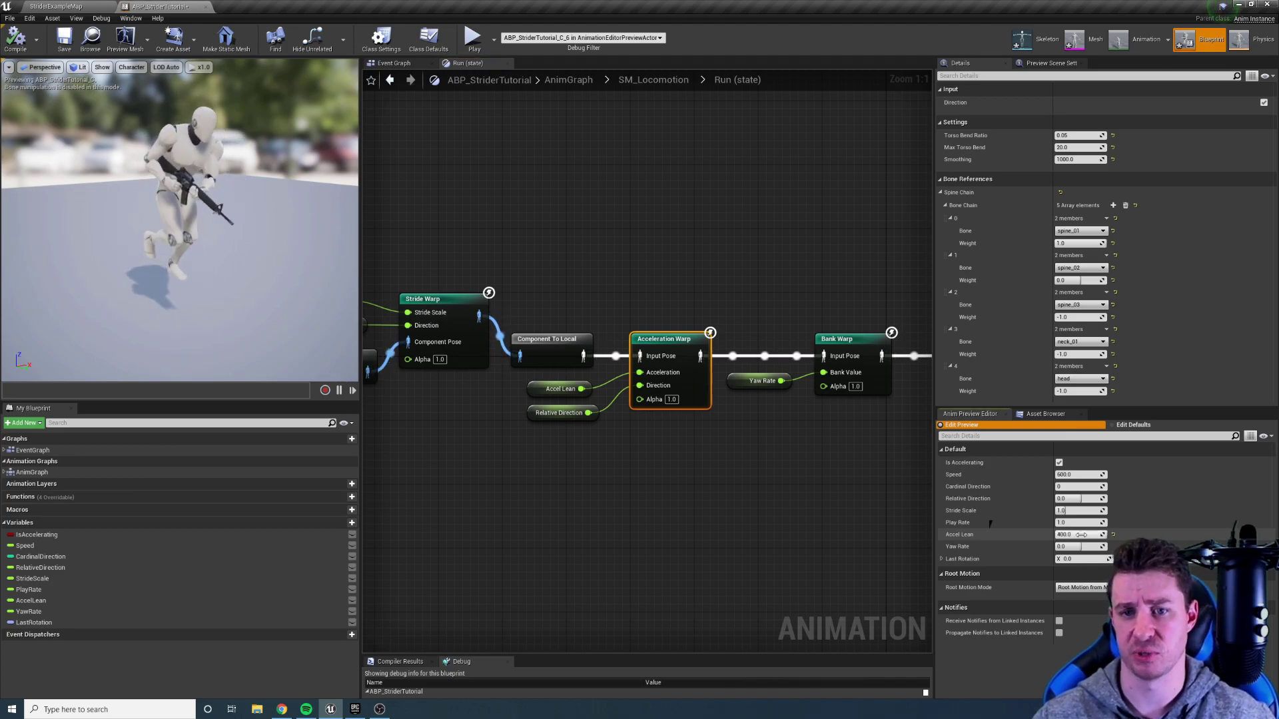
mouse_move(639, 231)
right_mouse_down()
mouse_move(976, 243)
mouse_move(643, 214)
right_mouse_up()
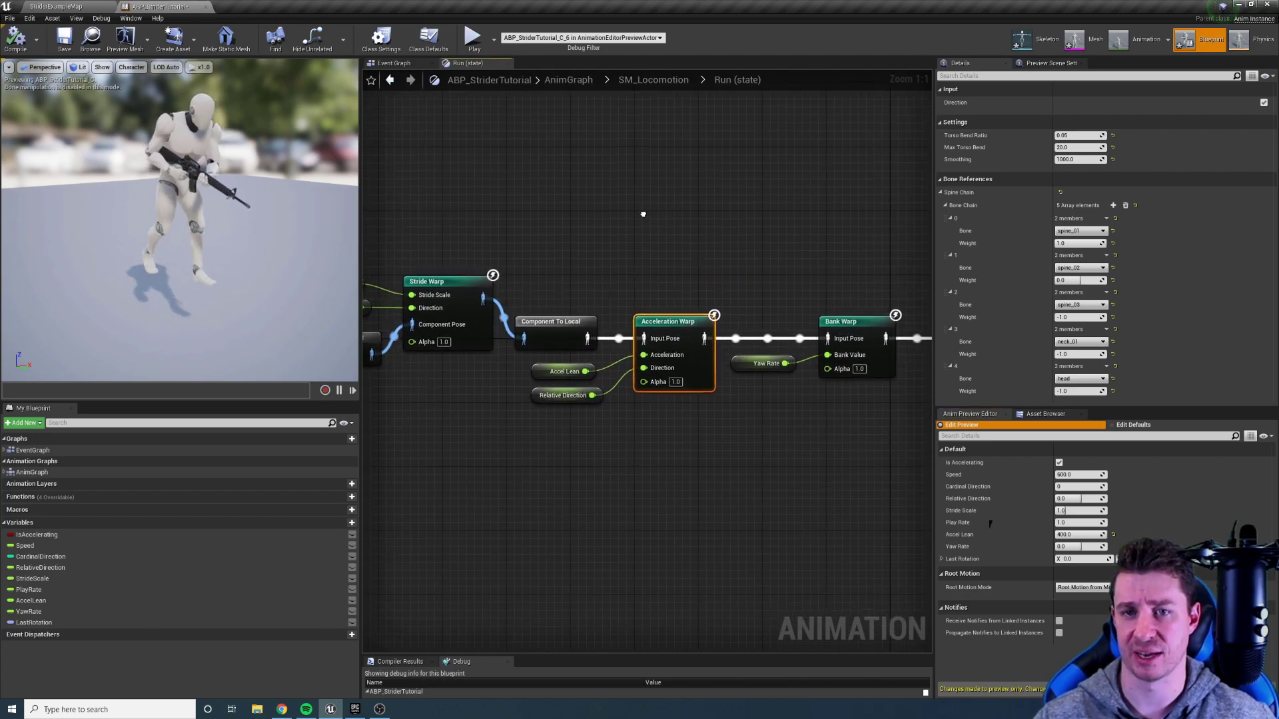
View the SM_Locomotion state machine, reopen its Run state and inspect the Acceleration Warp and Bank Warp nodes
left_click(652, 80)
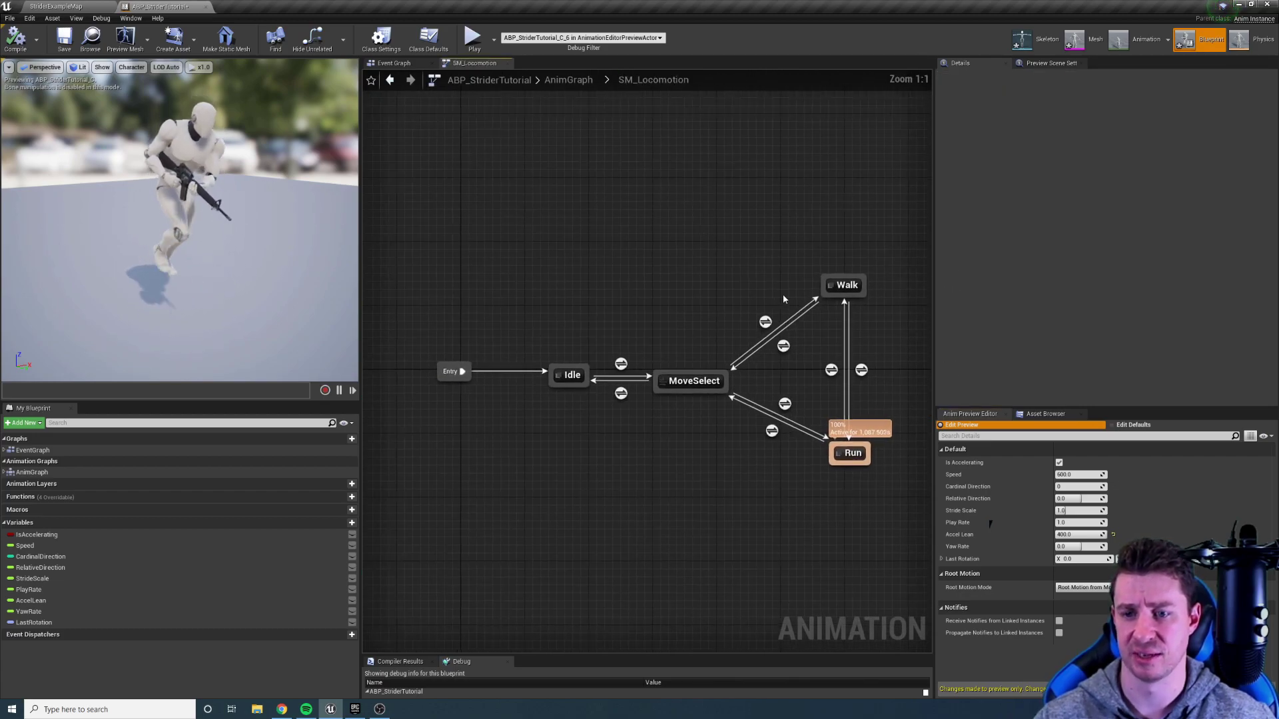
double_click(854, 458)
scroll(638, 353, "up", 5)
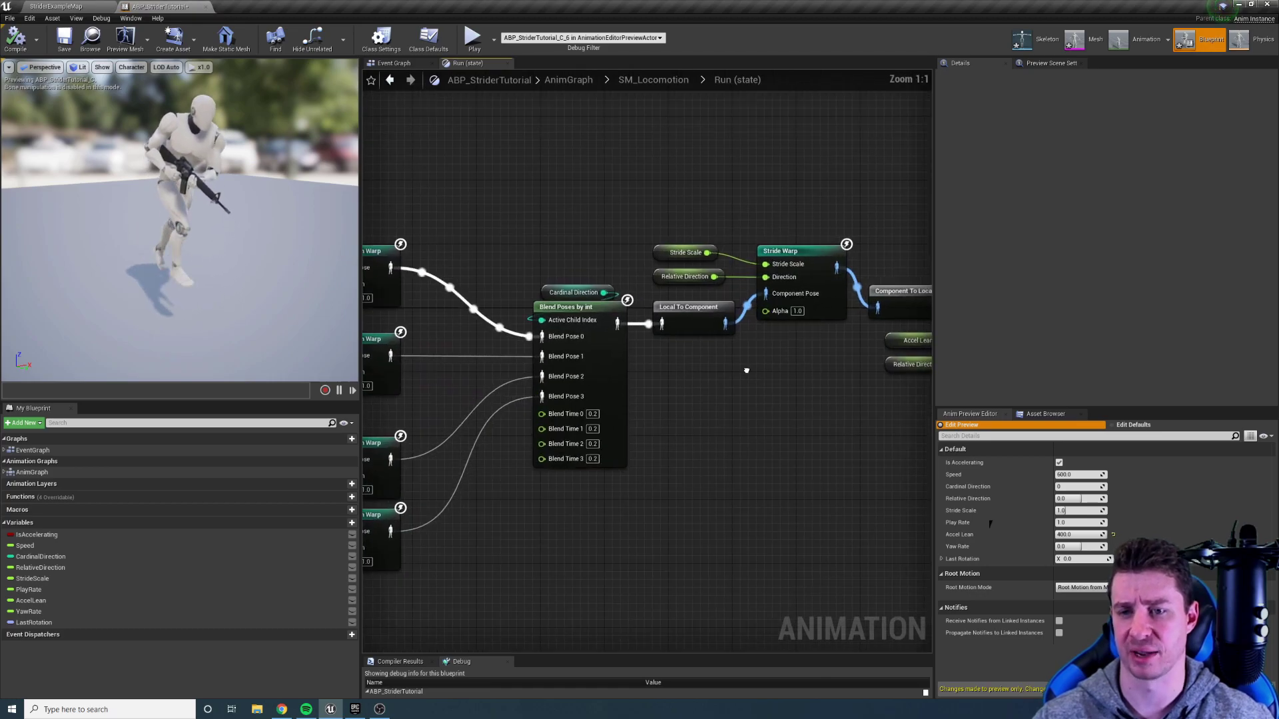
left_click(570, 280)
right_click_drag(726, 272, 633, 300)
left_click(548, 314)
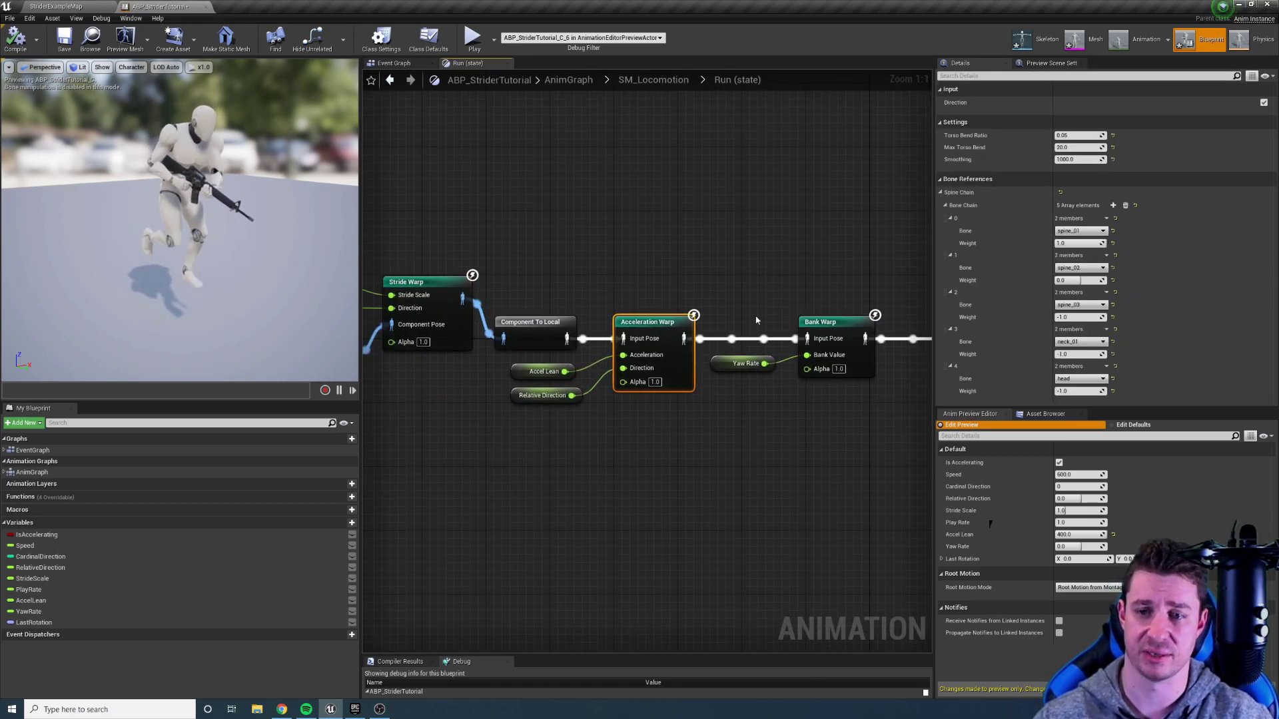
left_click(852, 326)
left_click(643, 322)
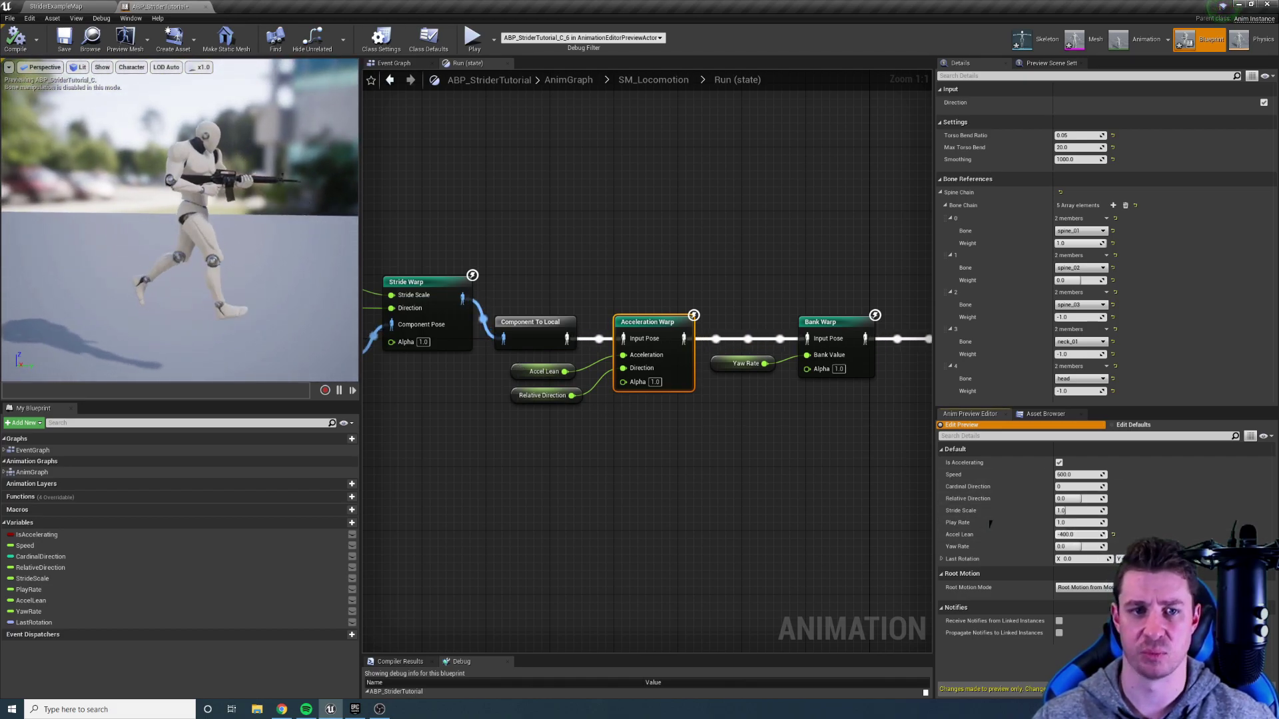
Reset the preview Accel Lean to 0
left_click(1079, 534)
type("0")
key("Return")
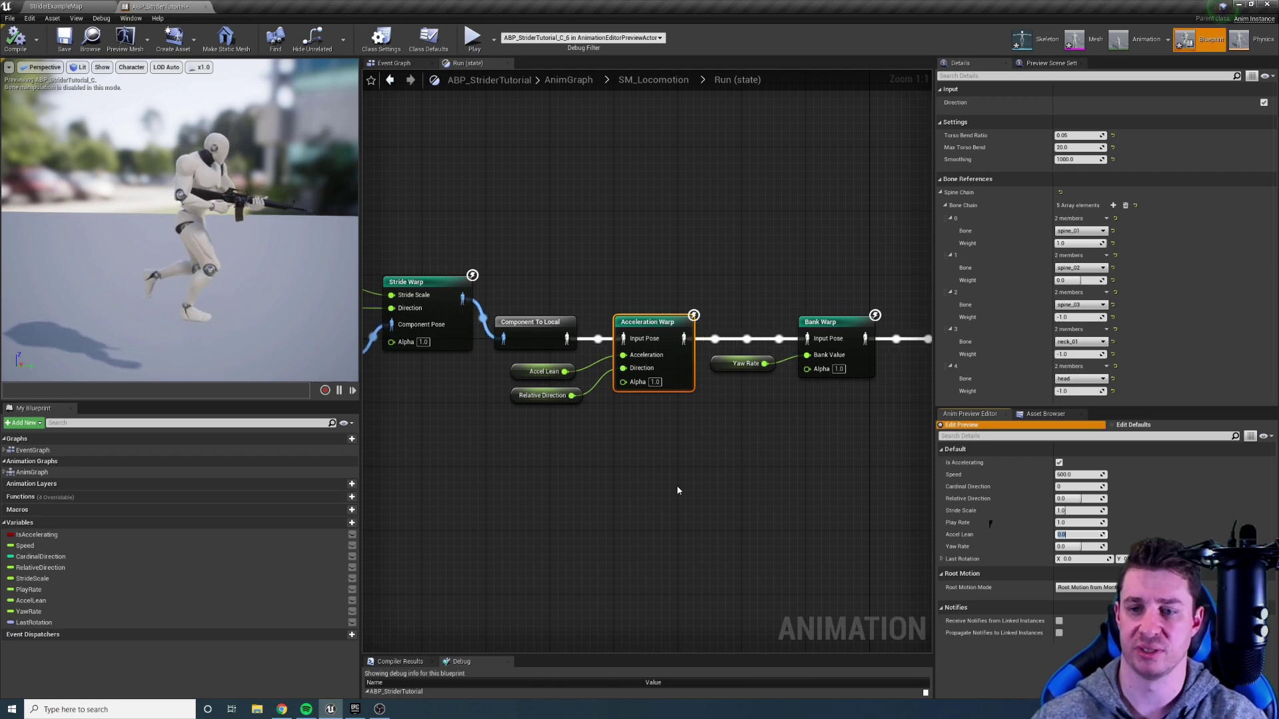
Select the Bank Warp node, set the preview Yaw Rate to 100 and check the character's lean from the front
right_click_drag(750, 248, 717, 262)
left_click(697, 278)
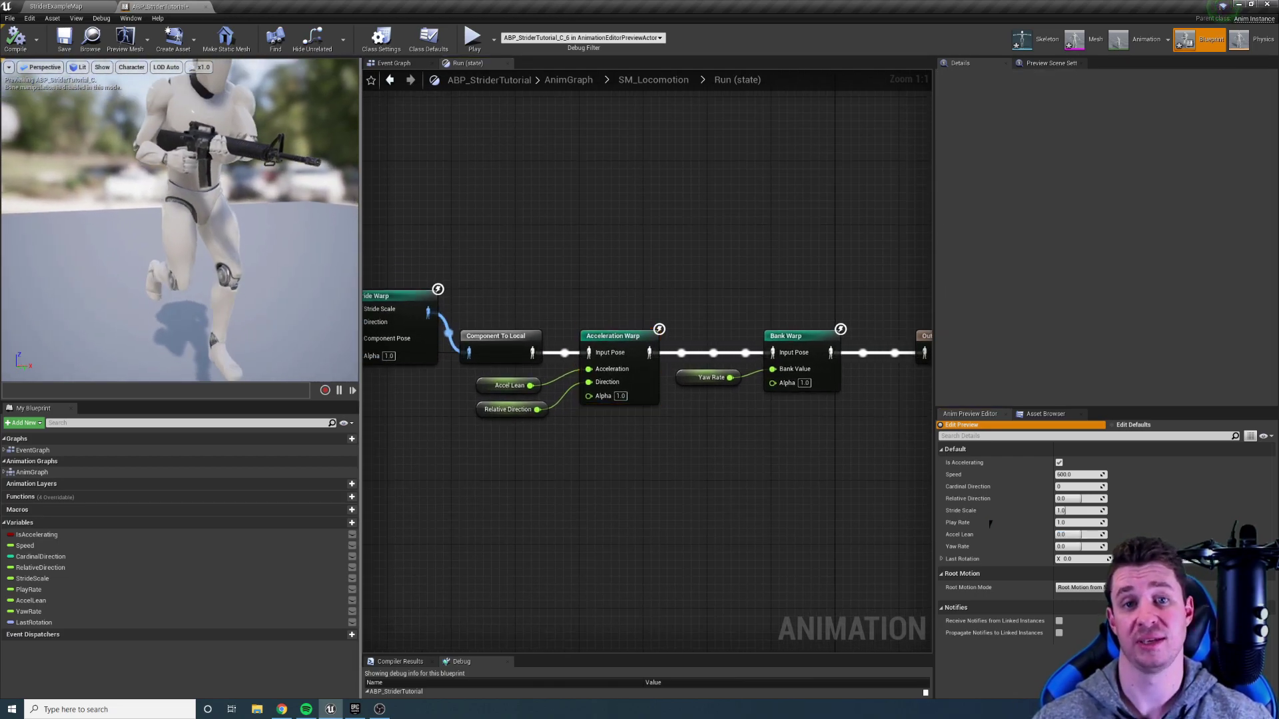
left_click(790, 340)
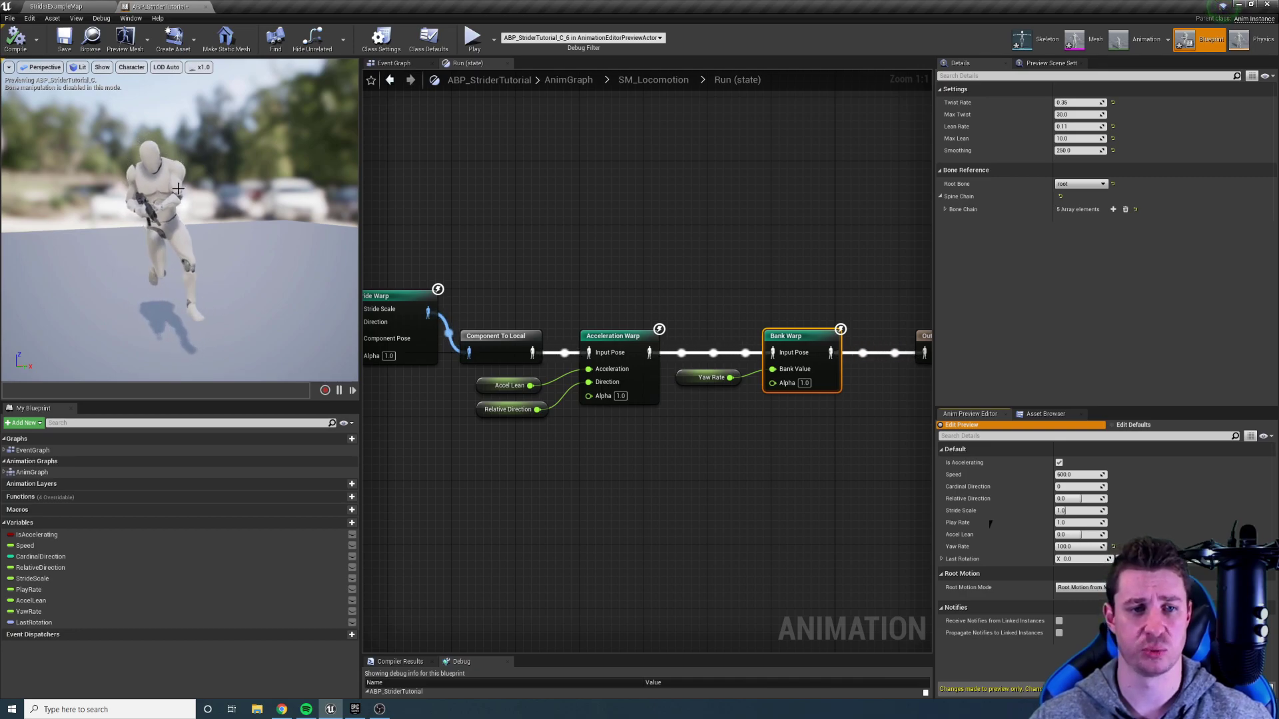
left_click_drag(178, 189, 263, 180, "alt")
left_click_drag(143, 207, 190, 194, "alt")
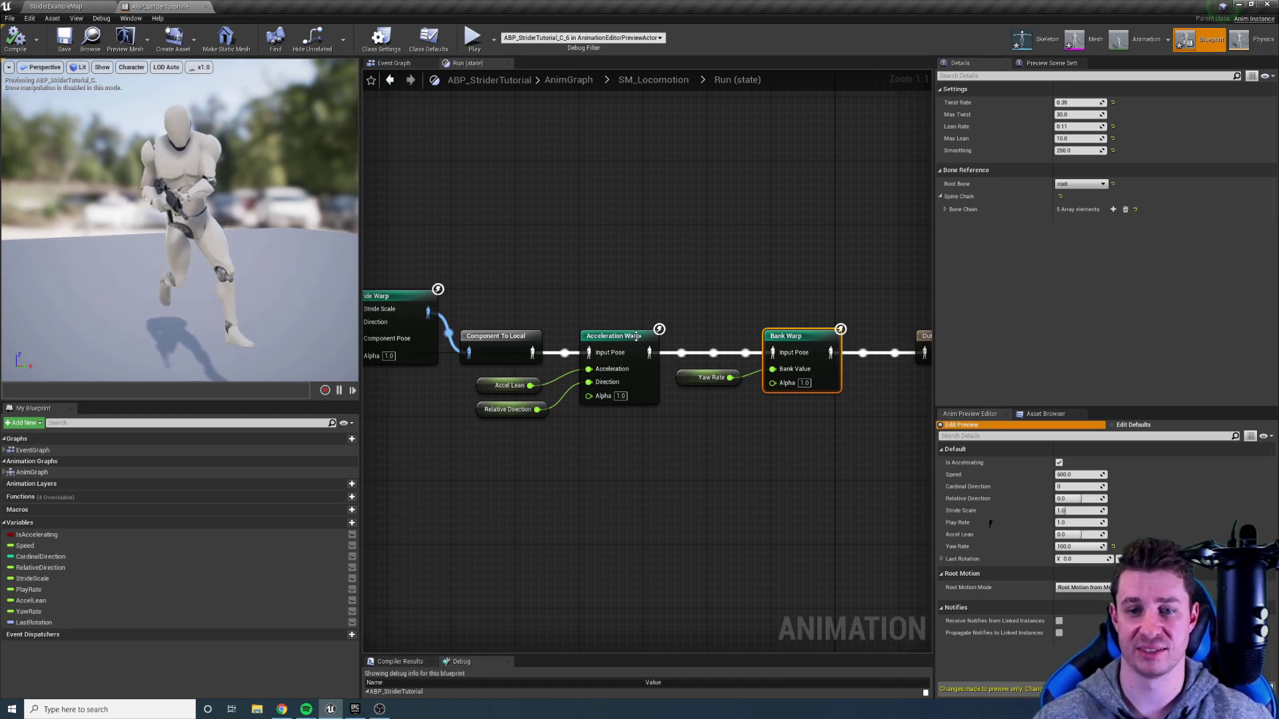
scroll(656, 328, "down", 1)
scroll(658, 309, "up", 1)
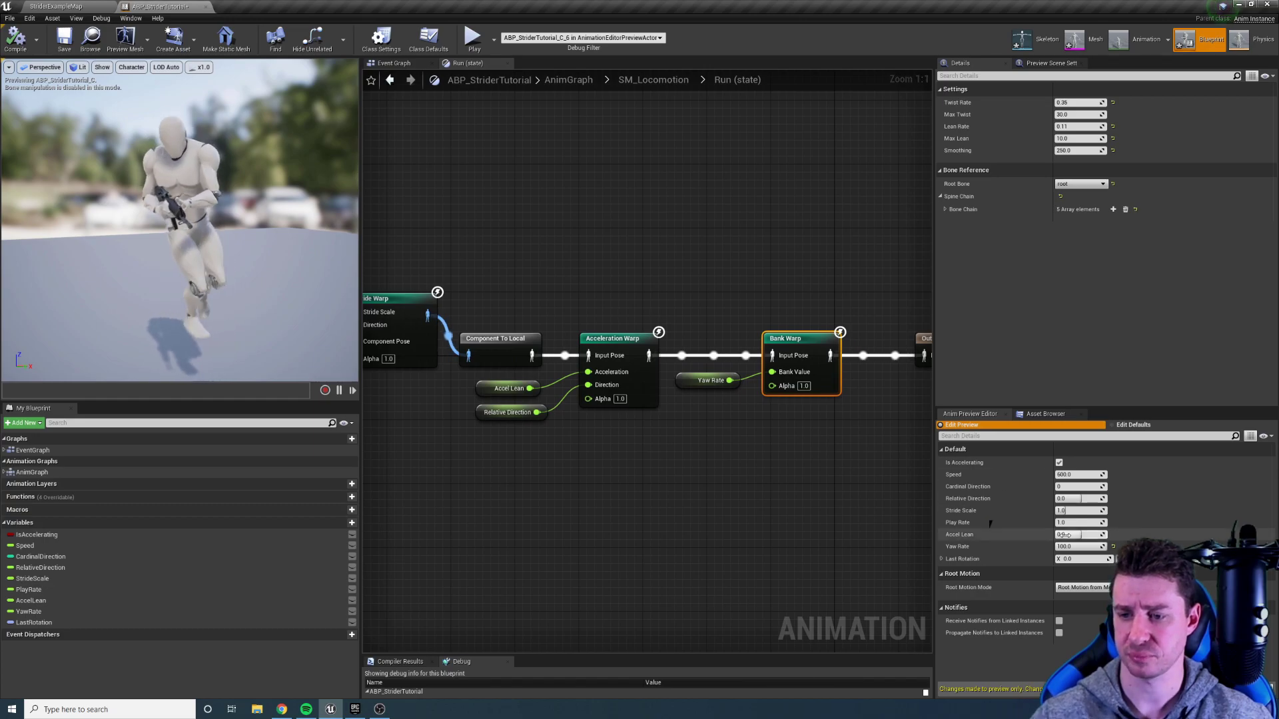
left_click(807, 317)
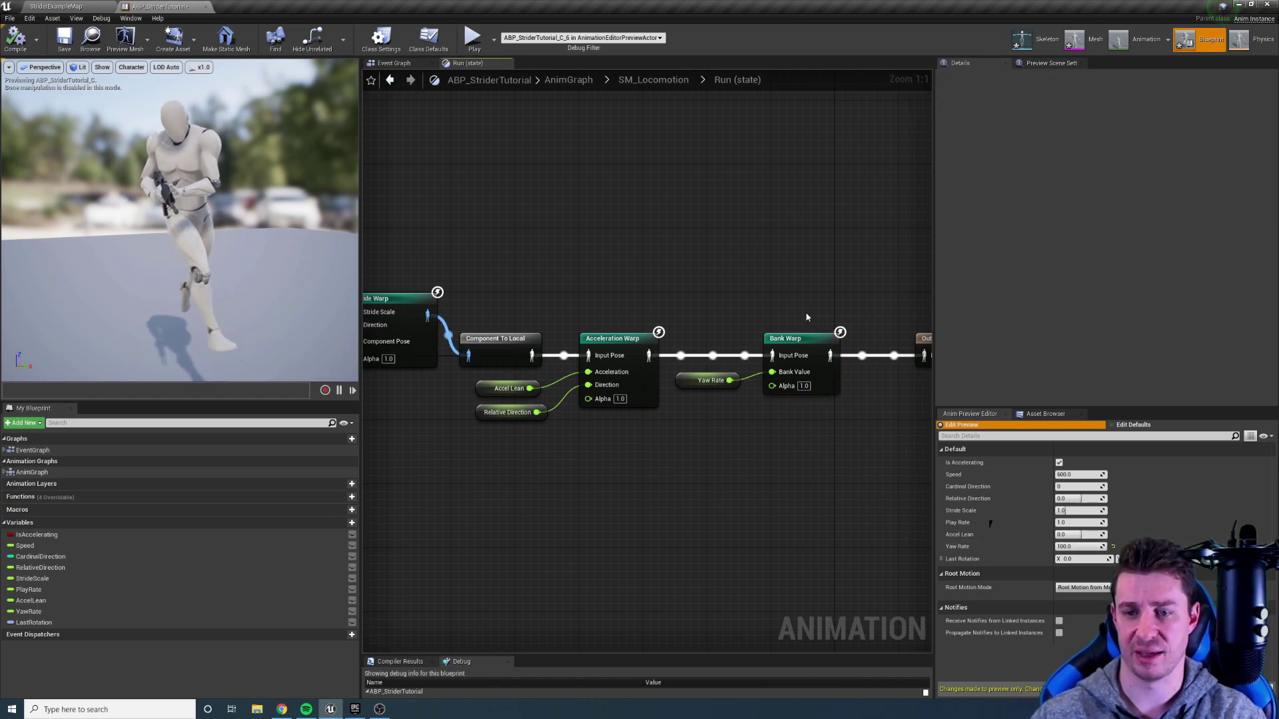
Return to the top-level AnimGraph and inspect the settings of its Leg IK and Slope Warp nodes
left_click(635, 81)
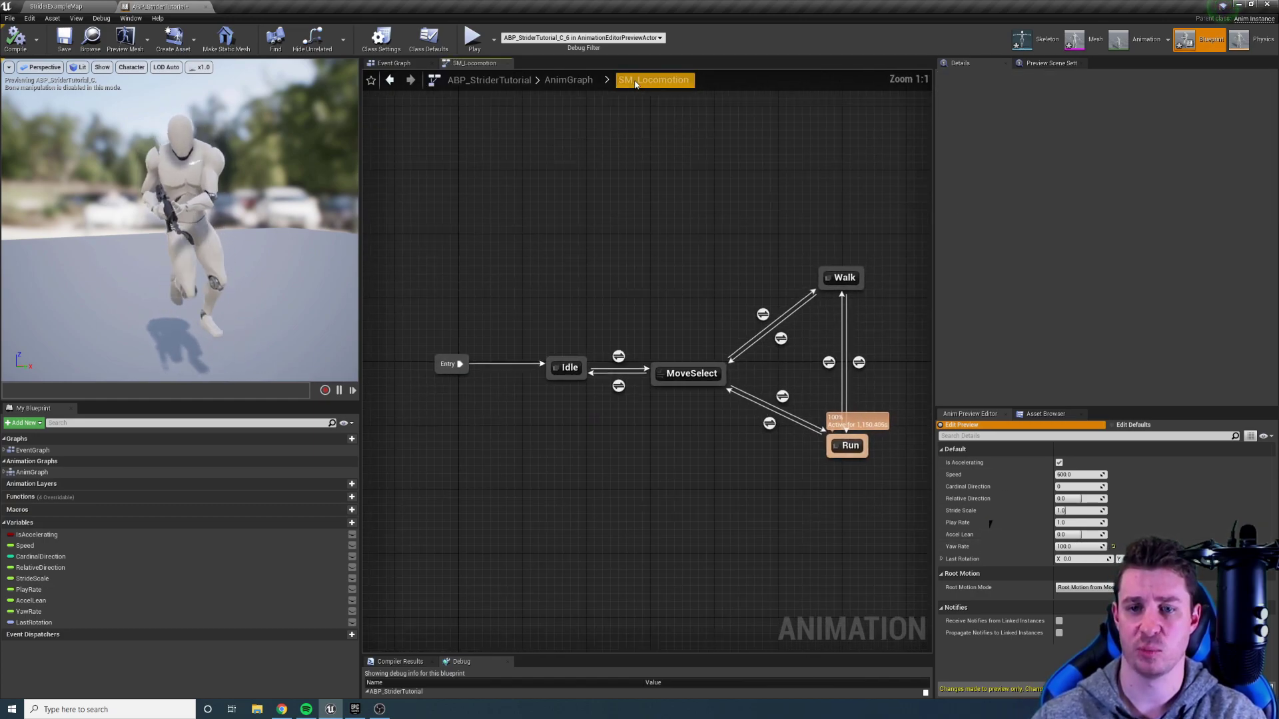
left_click(569, 80)
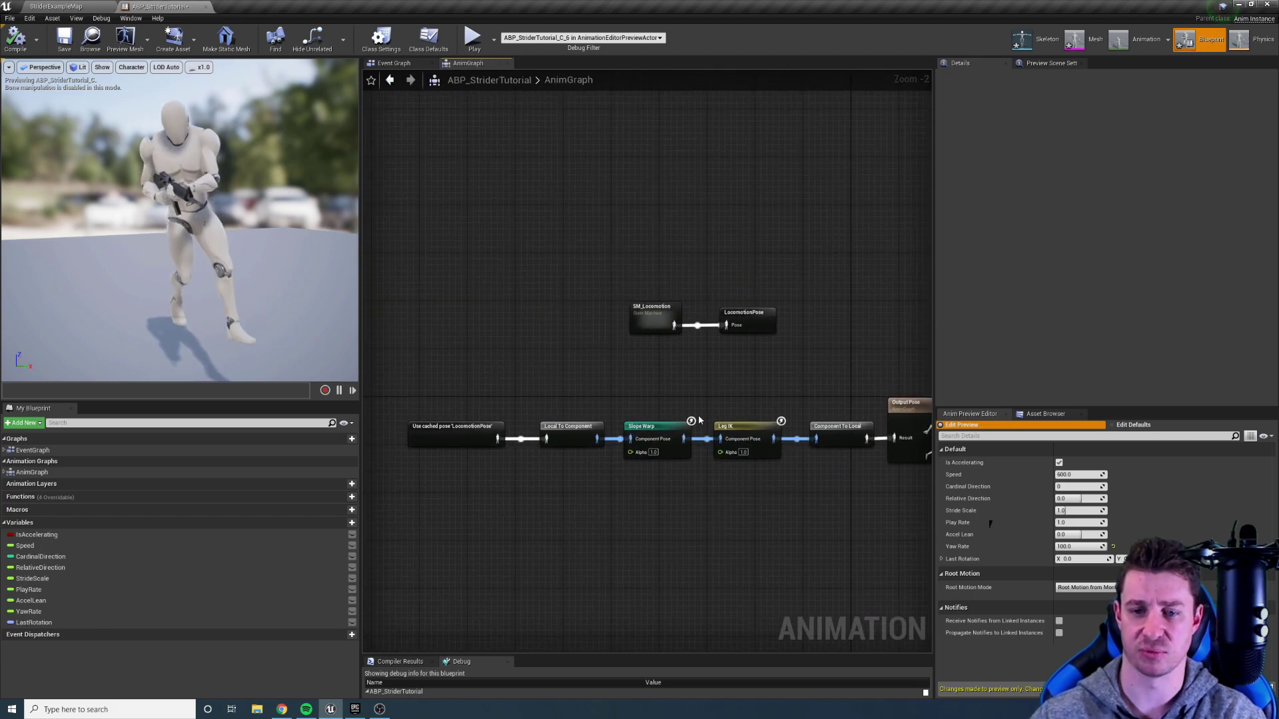
scroll(699, 420, "up", 2)
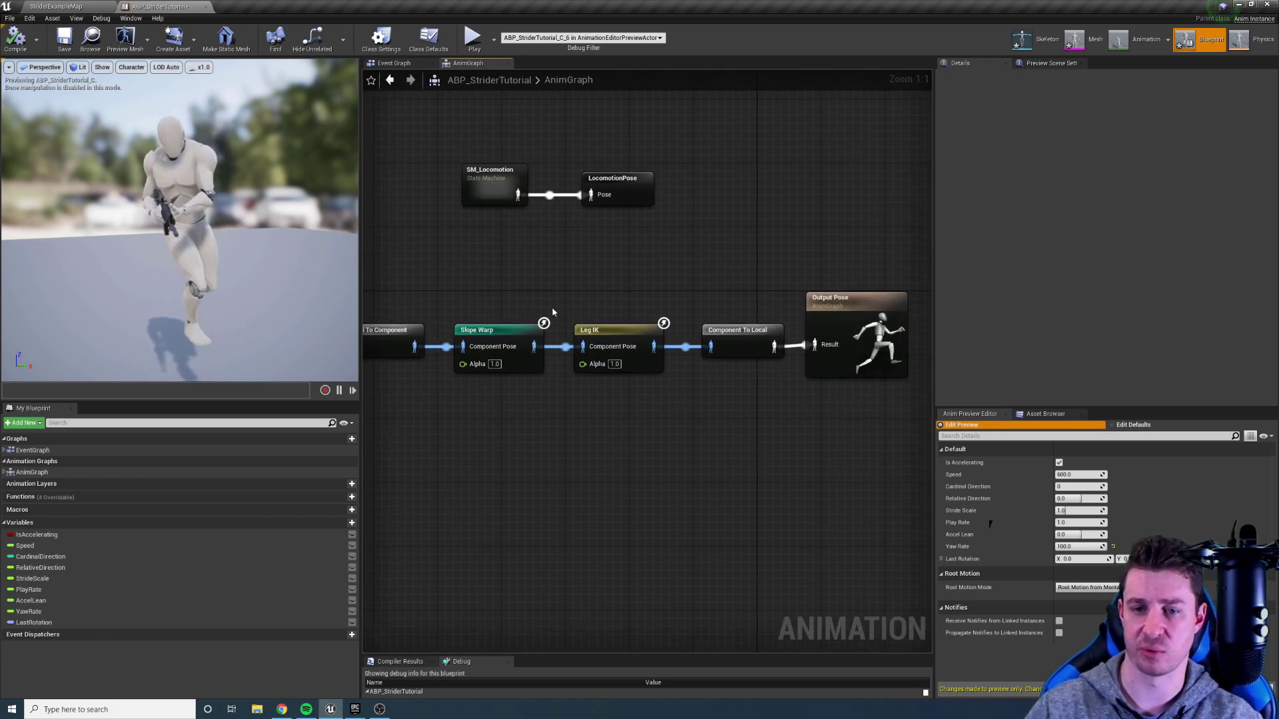
left_click(591, 330)
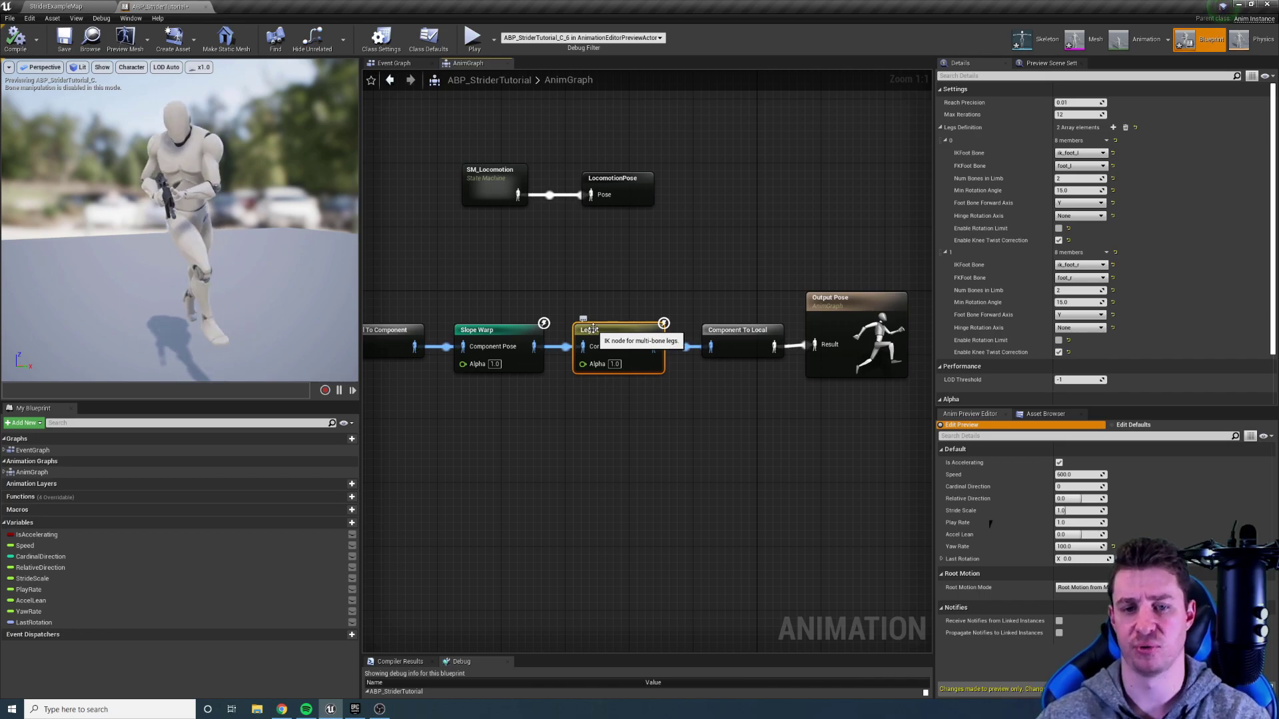
left_click(519, 328)
left_click(607, 328)
left_click(513, 328)
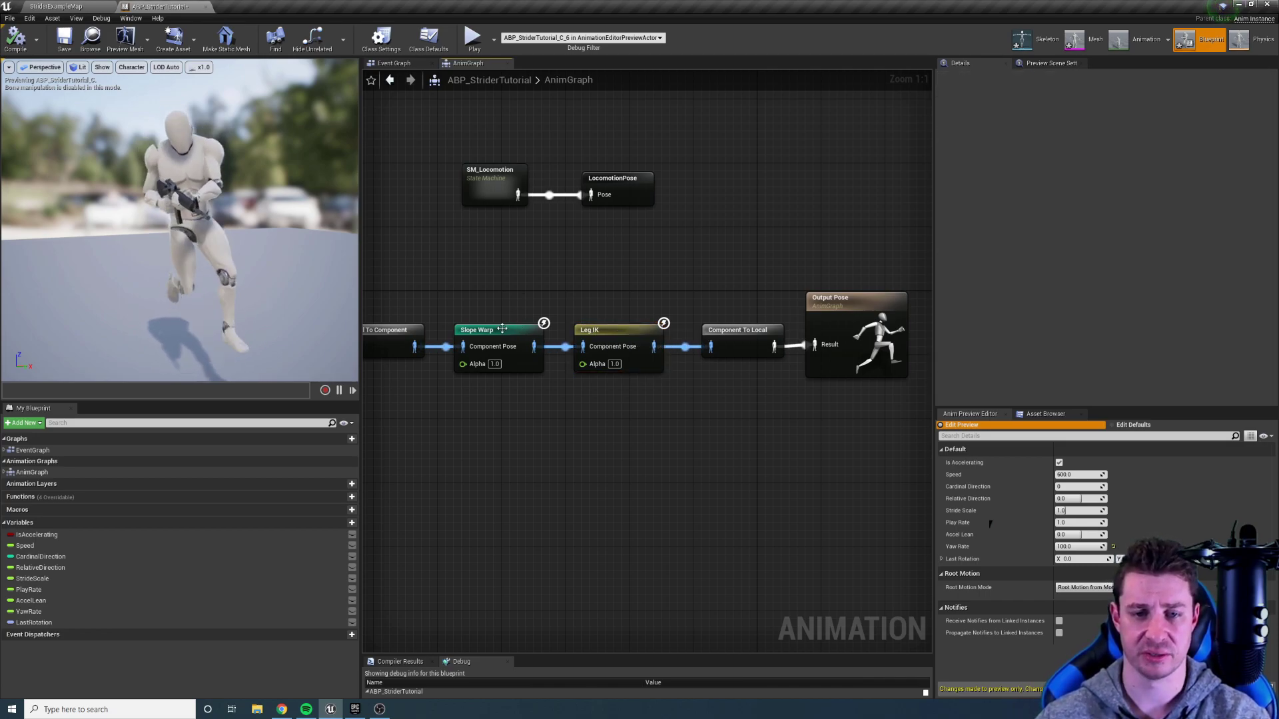
left_click(502, 329)
right_click_drag(596, 278, 753, 276)
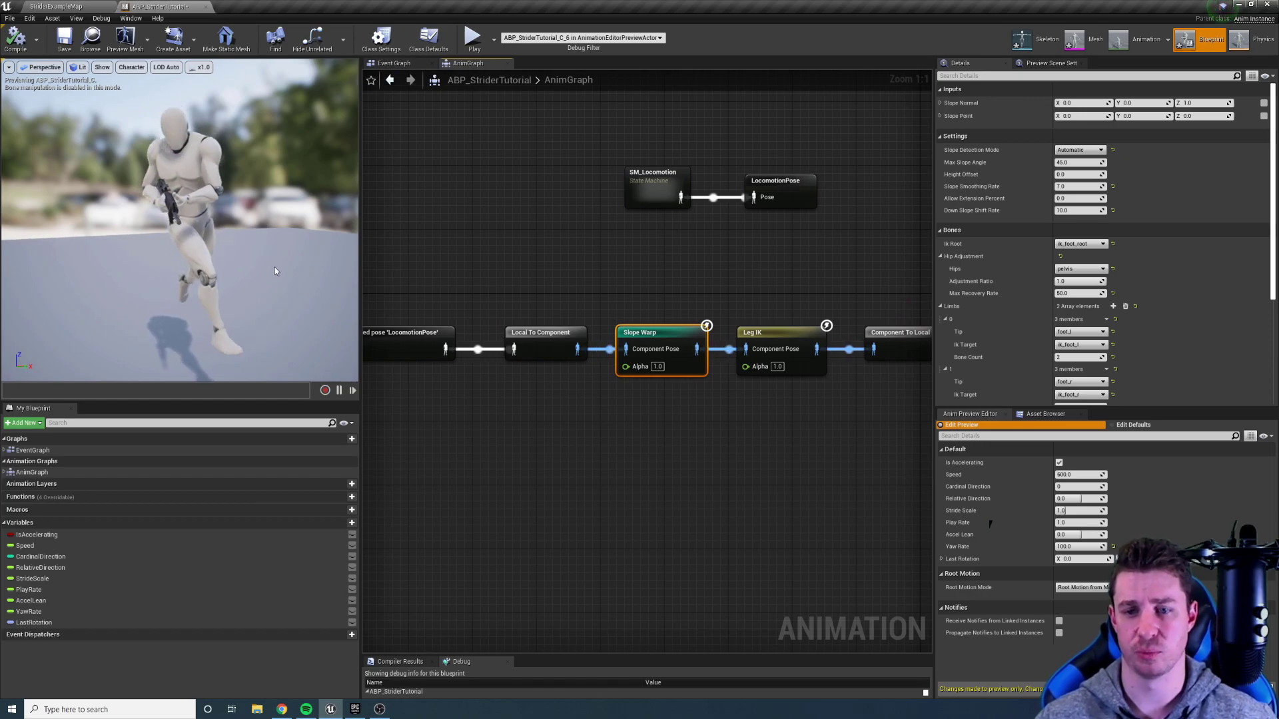
Reset the preview Yaw Rate to 0 and view the whole character in the preview
left_click(1079, 546)
type("0")
key("Return")
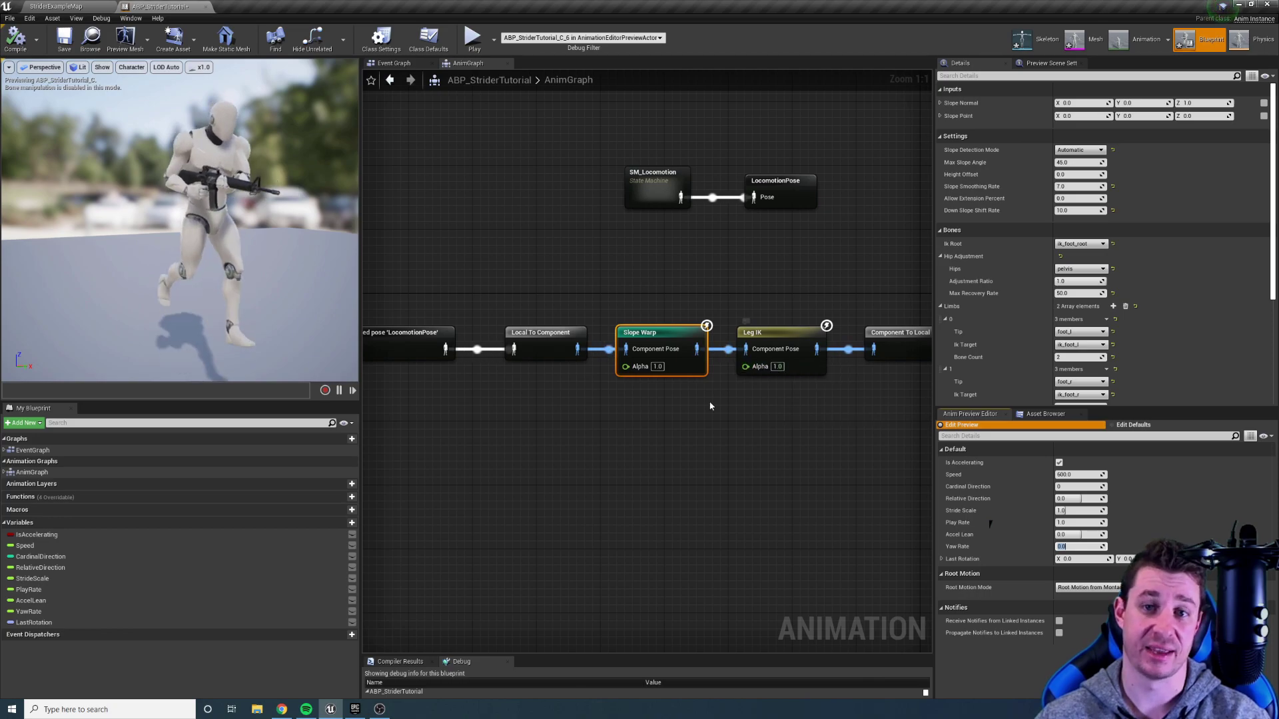
left_click_drag(267, 267, 297, 306)
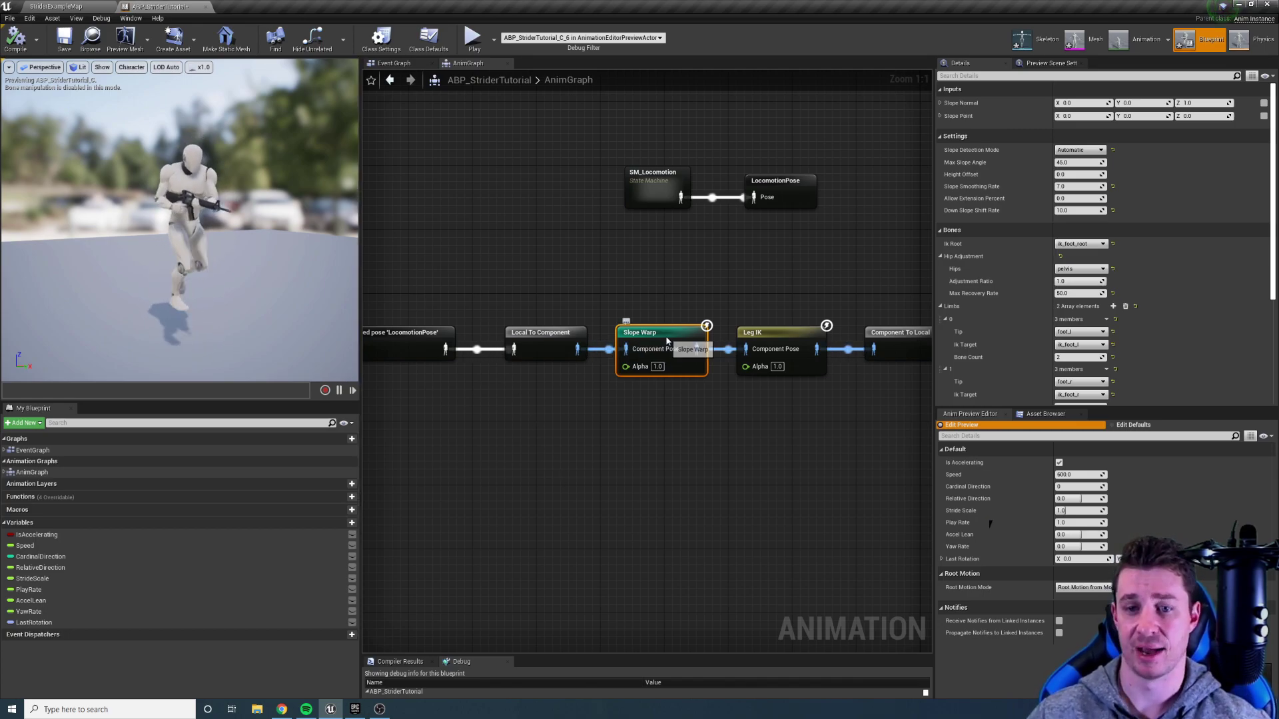
Set the Y component of the Slope Warp node's Slope Normal to 0.5
left_click(1141, 103)
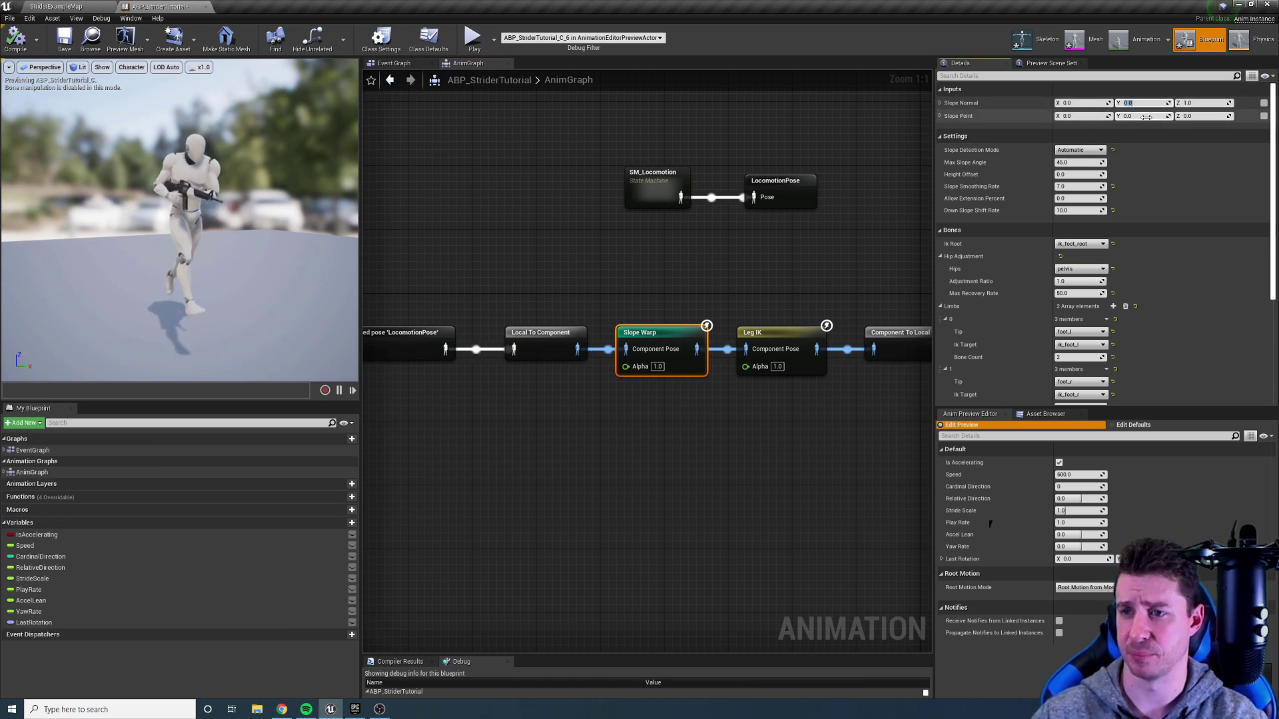
type("0.5")
key("Return")
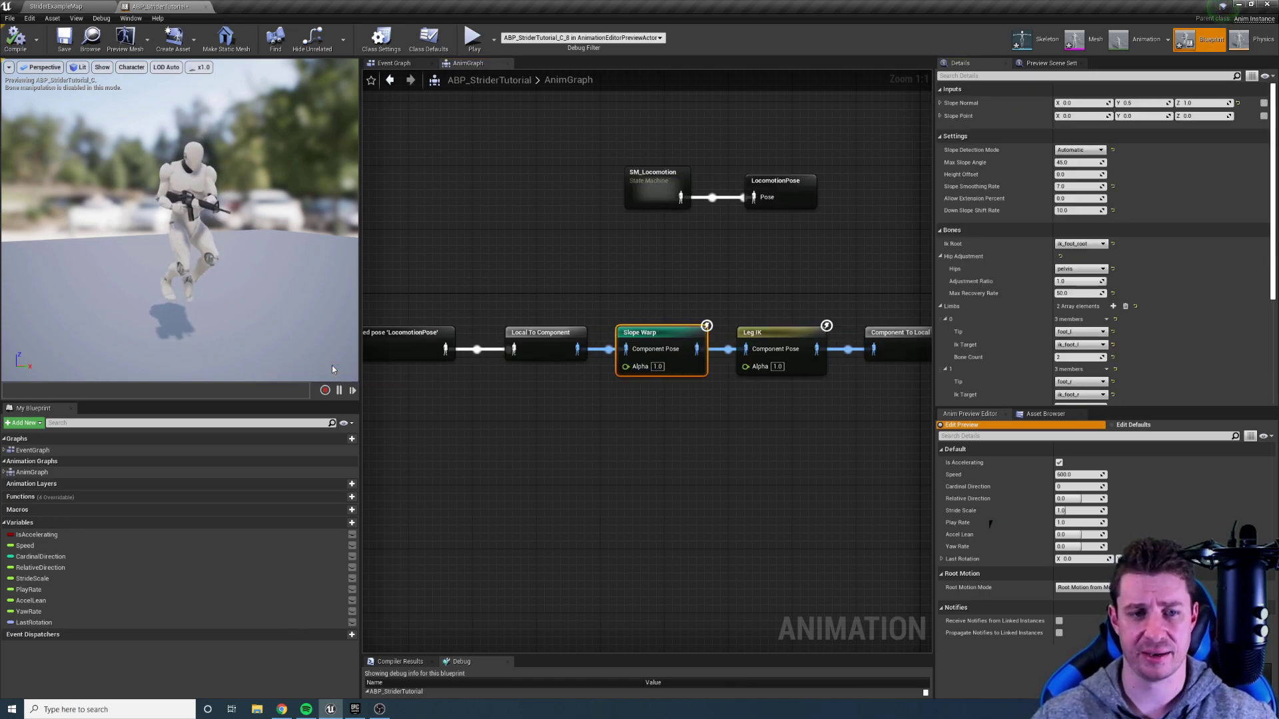
Turn on slope warp debug drawing with the console command a.AnimNode.Warp.Slope.Debug
left_click(616, 473)
key("grave")
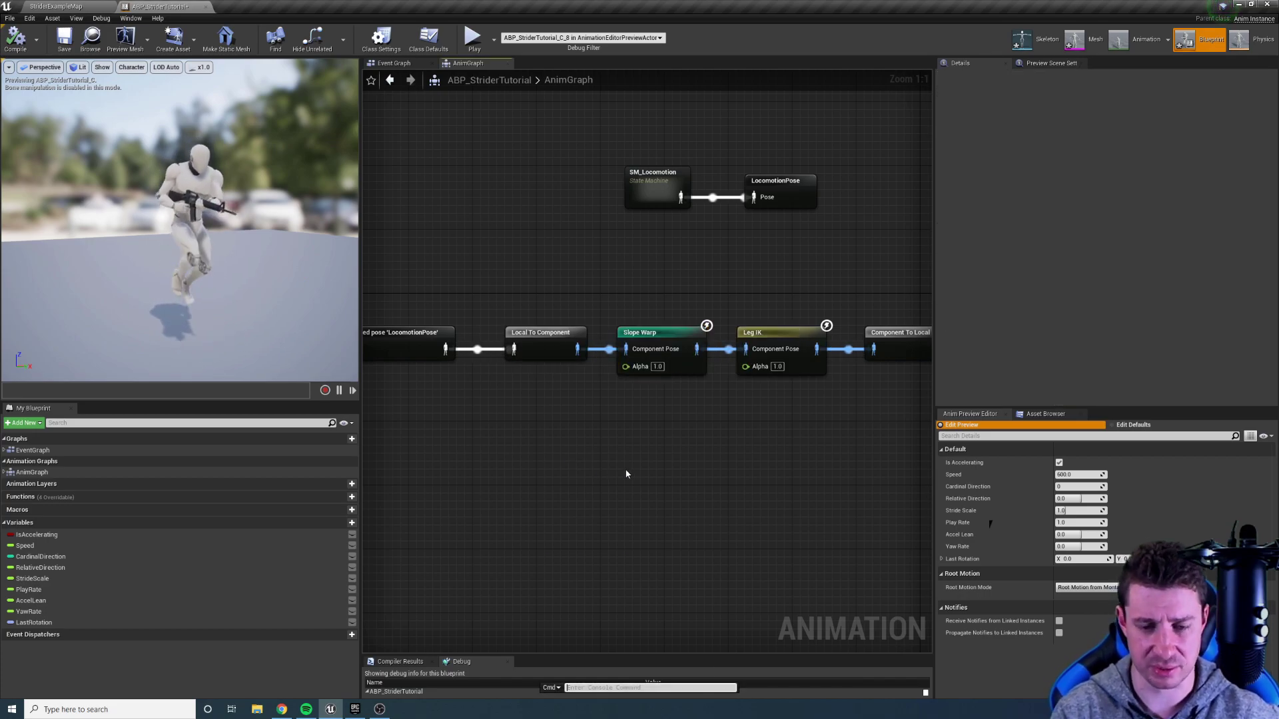
type("a.AnimNode.")
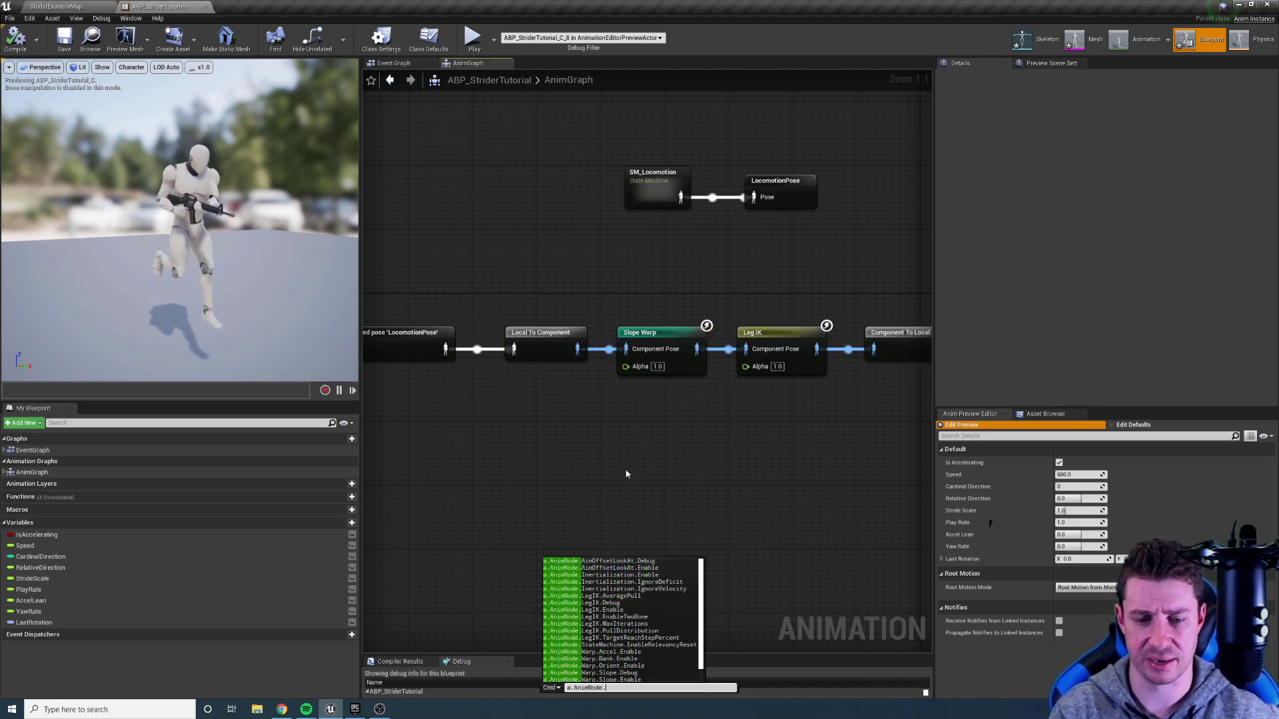
type("Warp")
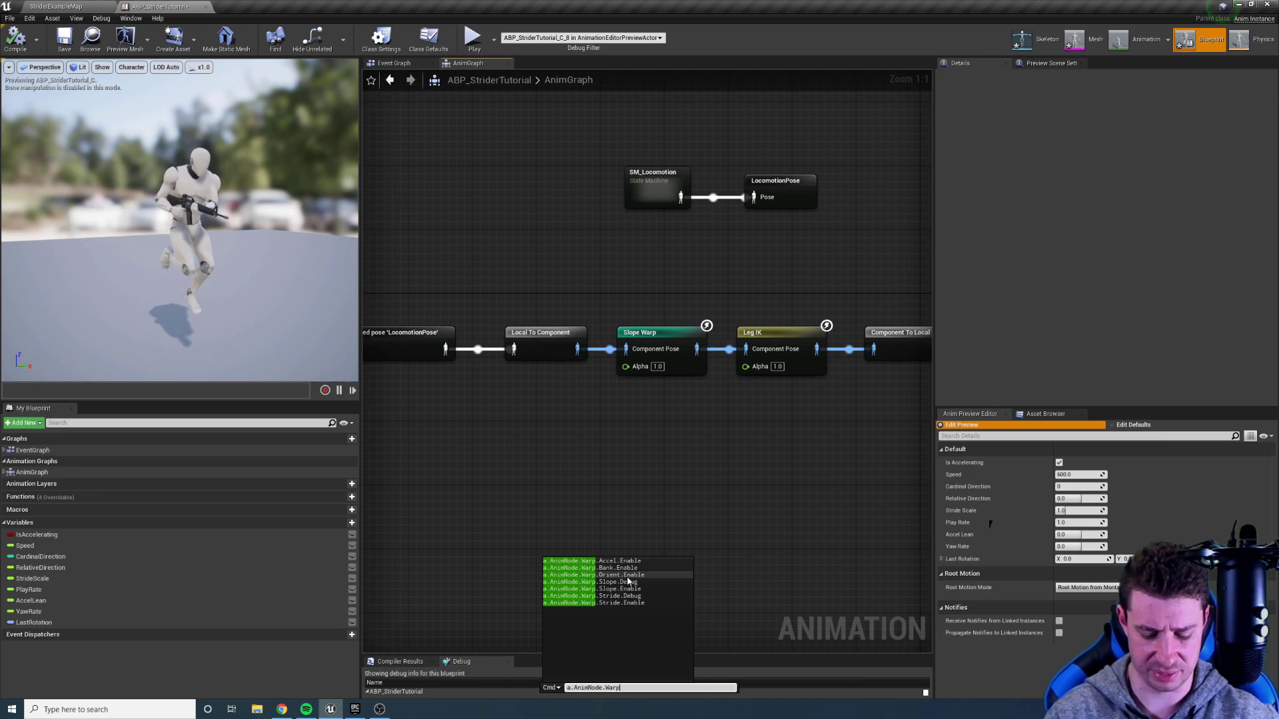
type(".S")
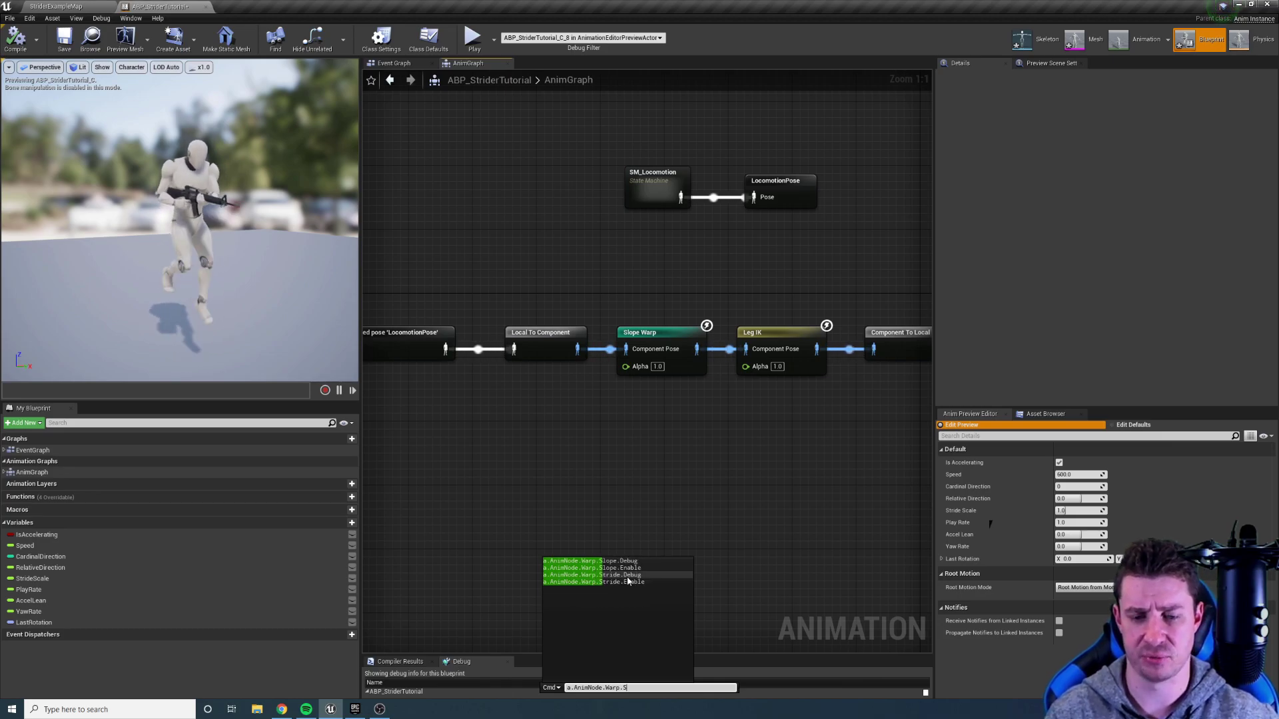
type("l")
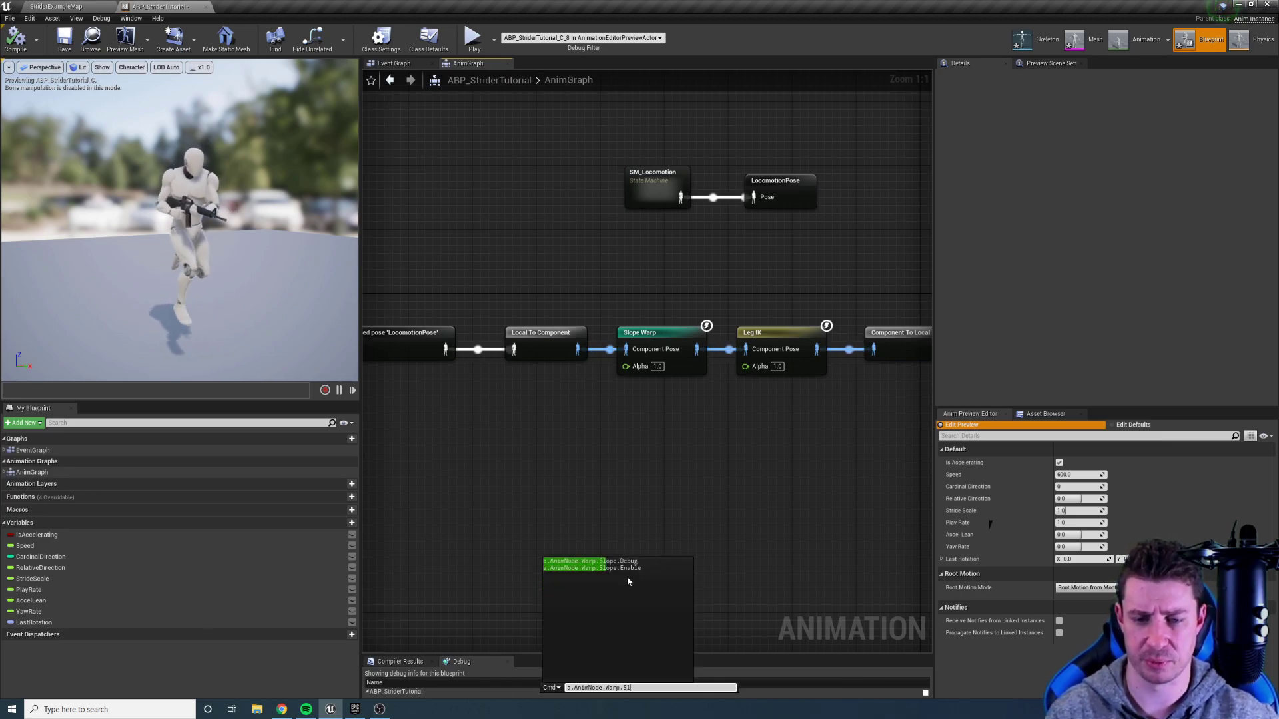
type("ope")
key("Down")
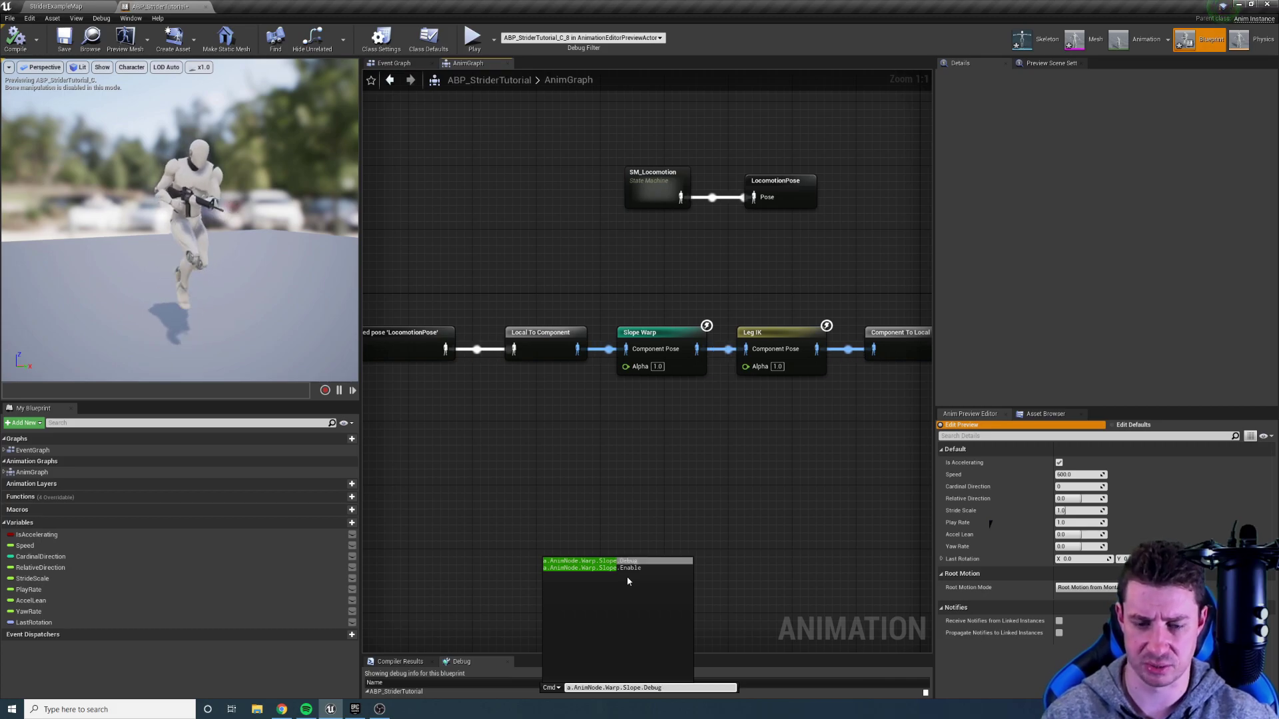
key("Return")
key("Return")
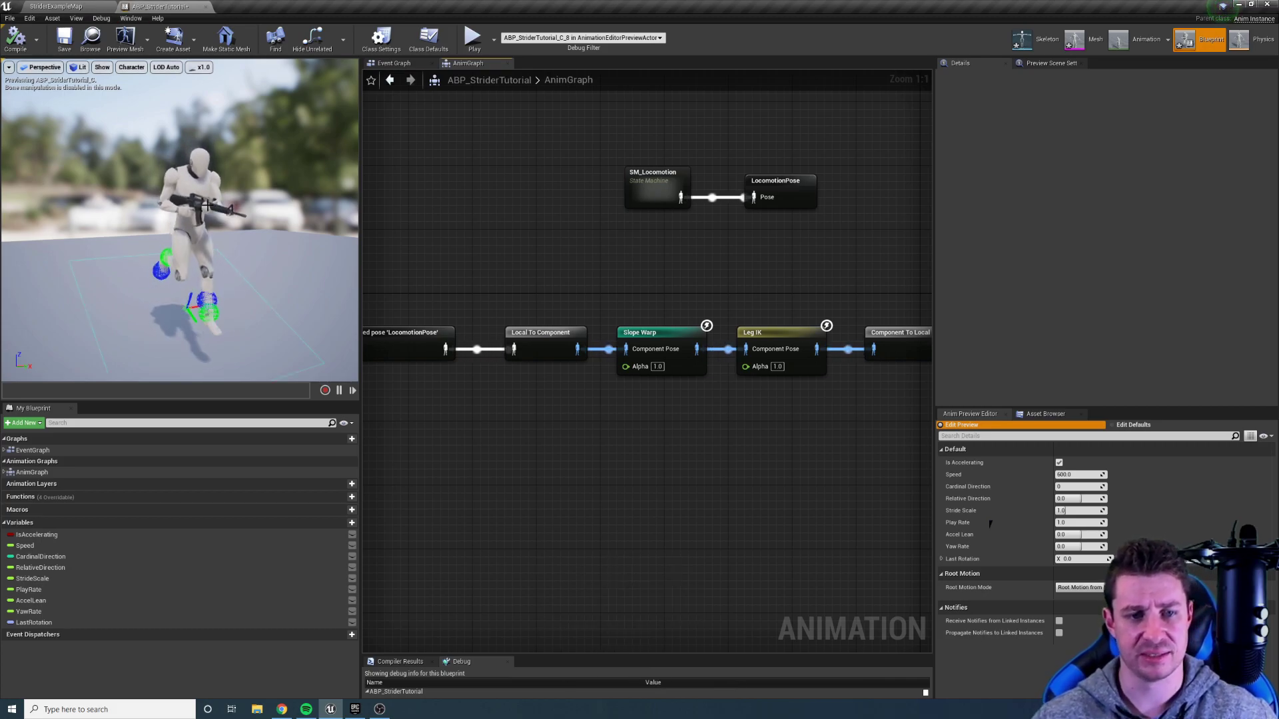
Display the preview in Brush Wireframe mode and examine the slope debug spheres at the character's hips and feet
right_click_drag(208, 206, 172, 254)
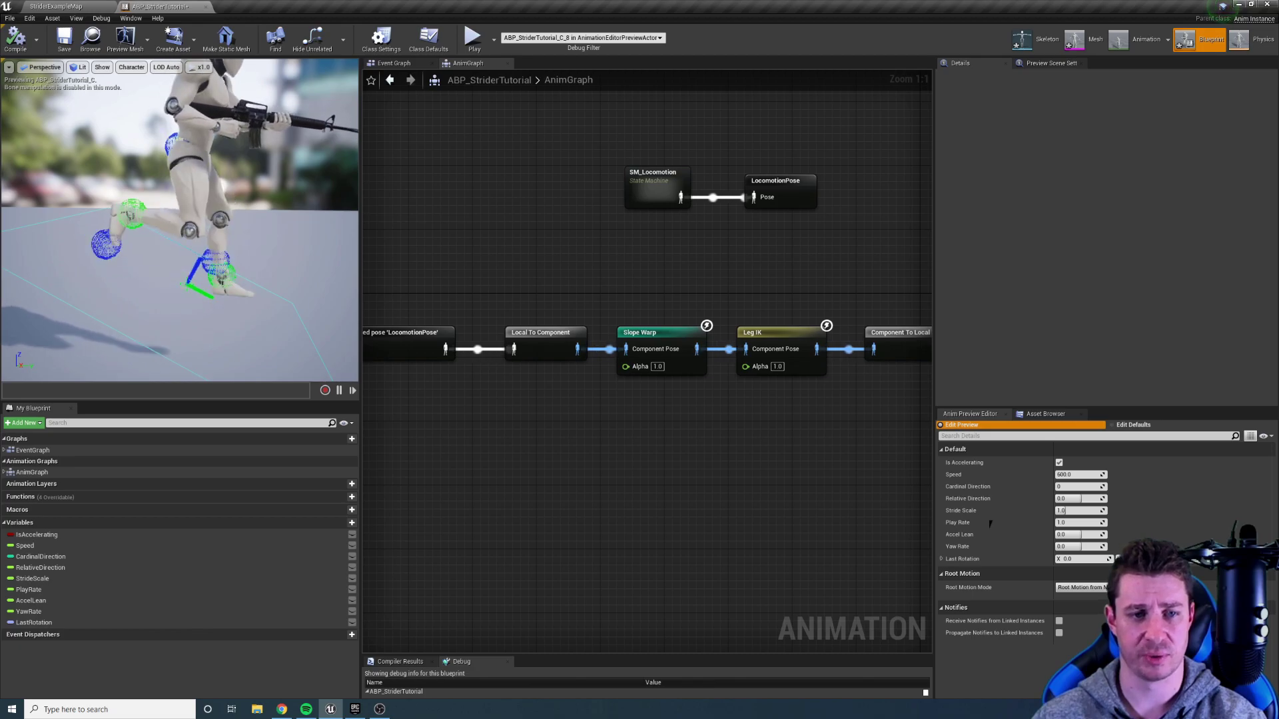
left_click(78, 67)
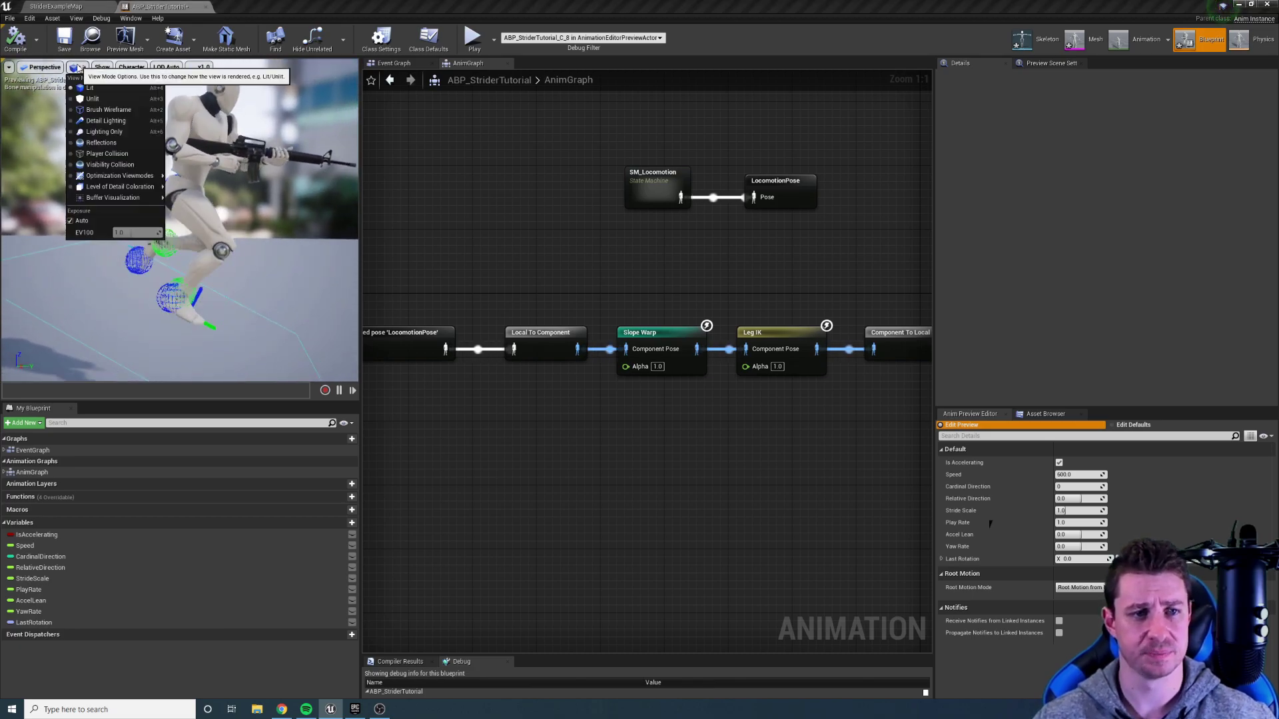
left_click(109, 109)
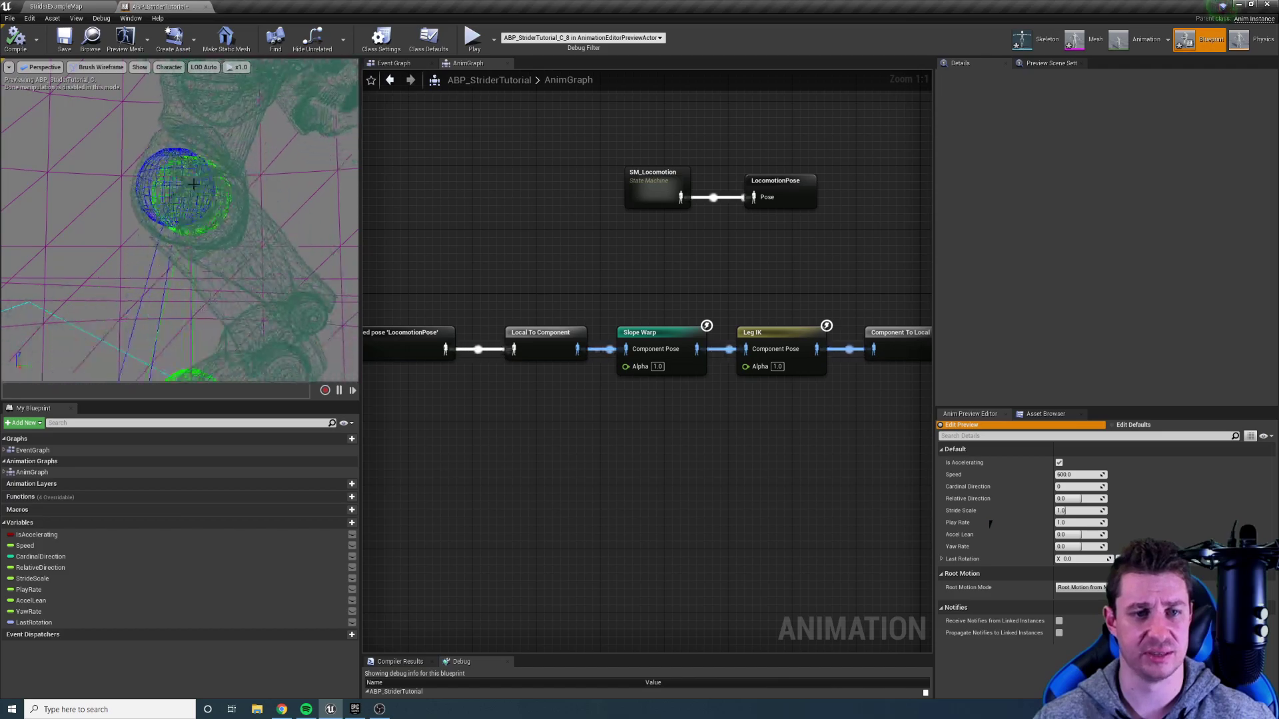
left_click(339, 390)
left_click(338, 390)
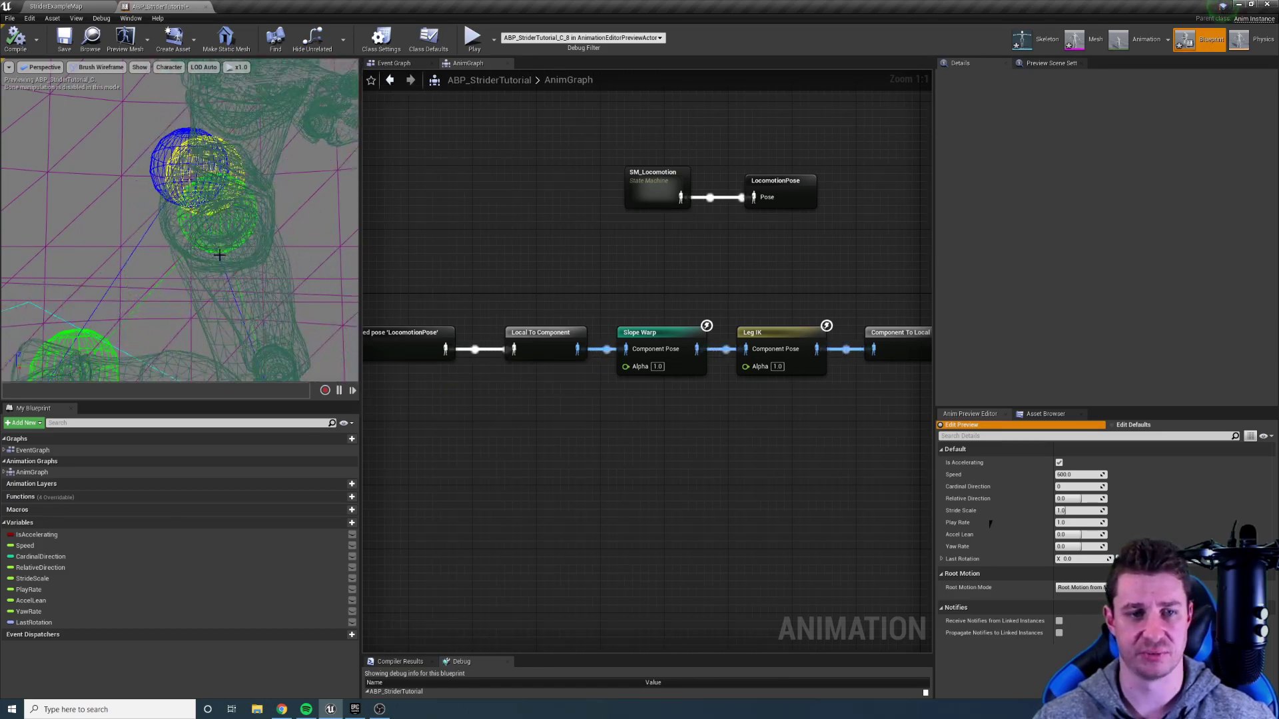
scroll(276, 279, "down", 5)
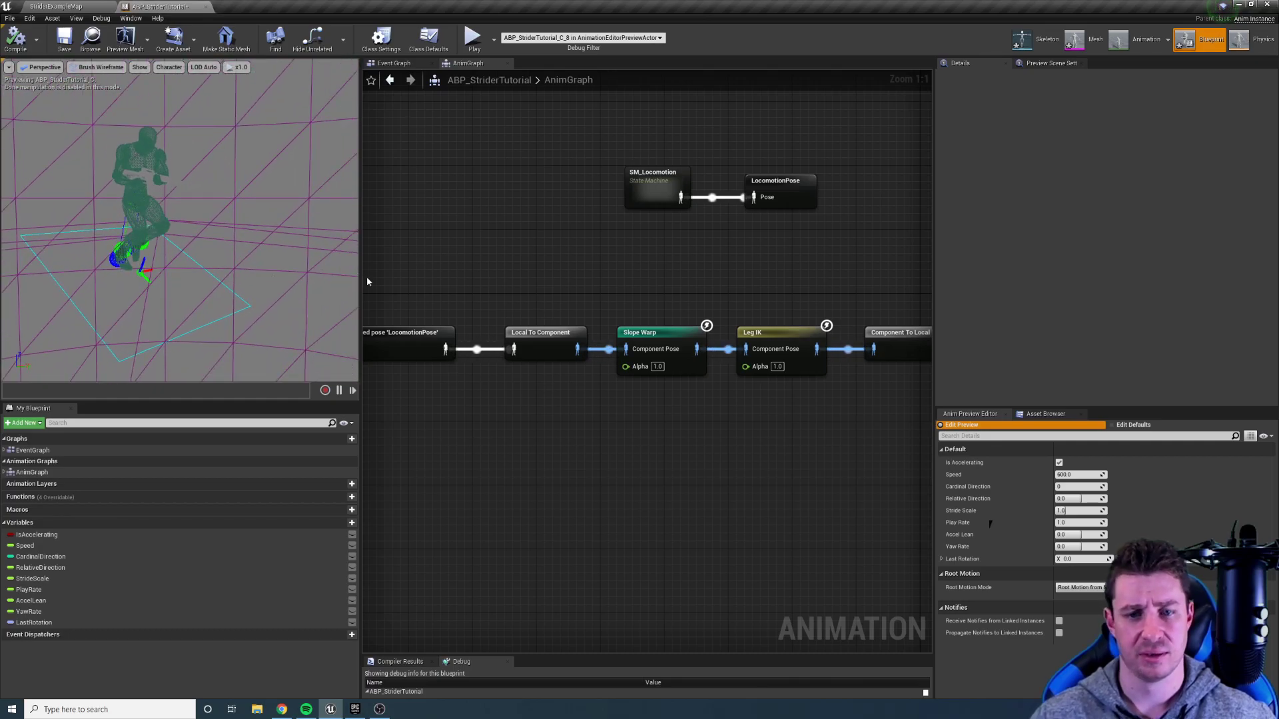
Set the Slope Warp node's Slope Normal to X 0.2 and Y -0.5 and recompile to update the preview
left_click(675, 331)
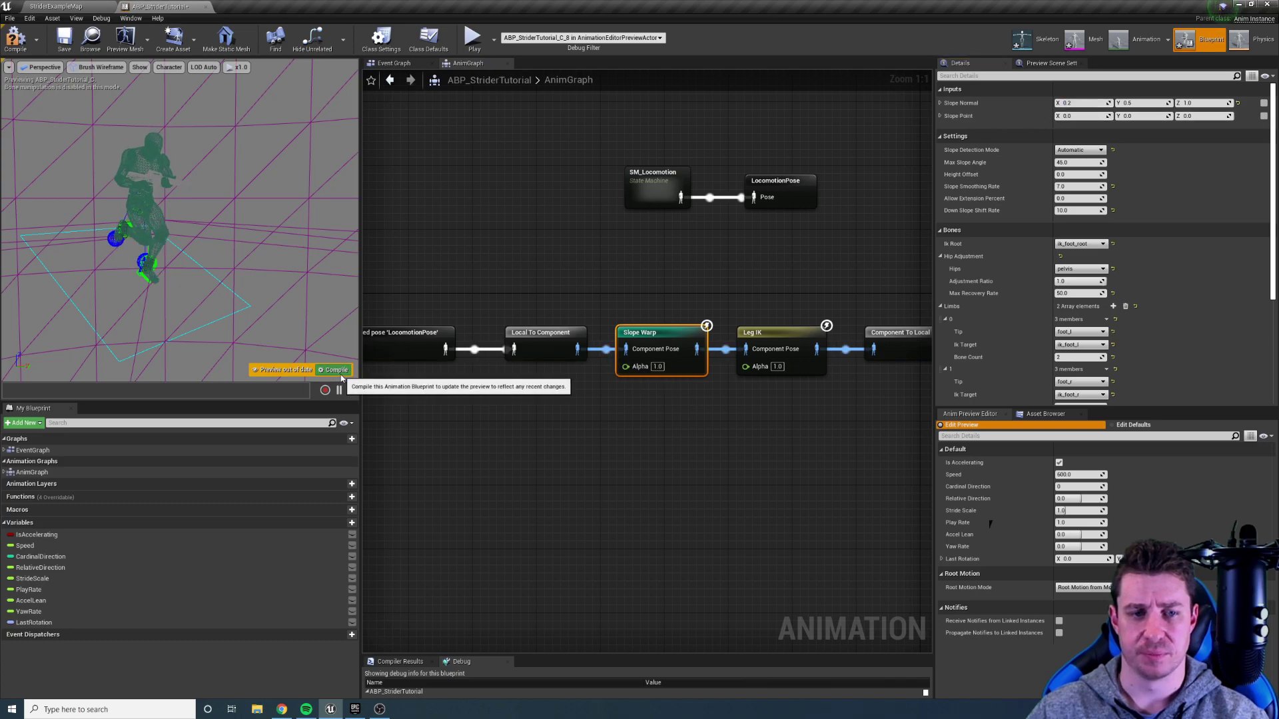
left_click(340, 374)
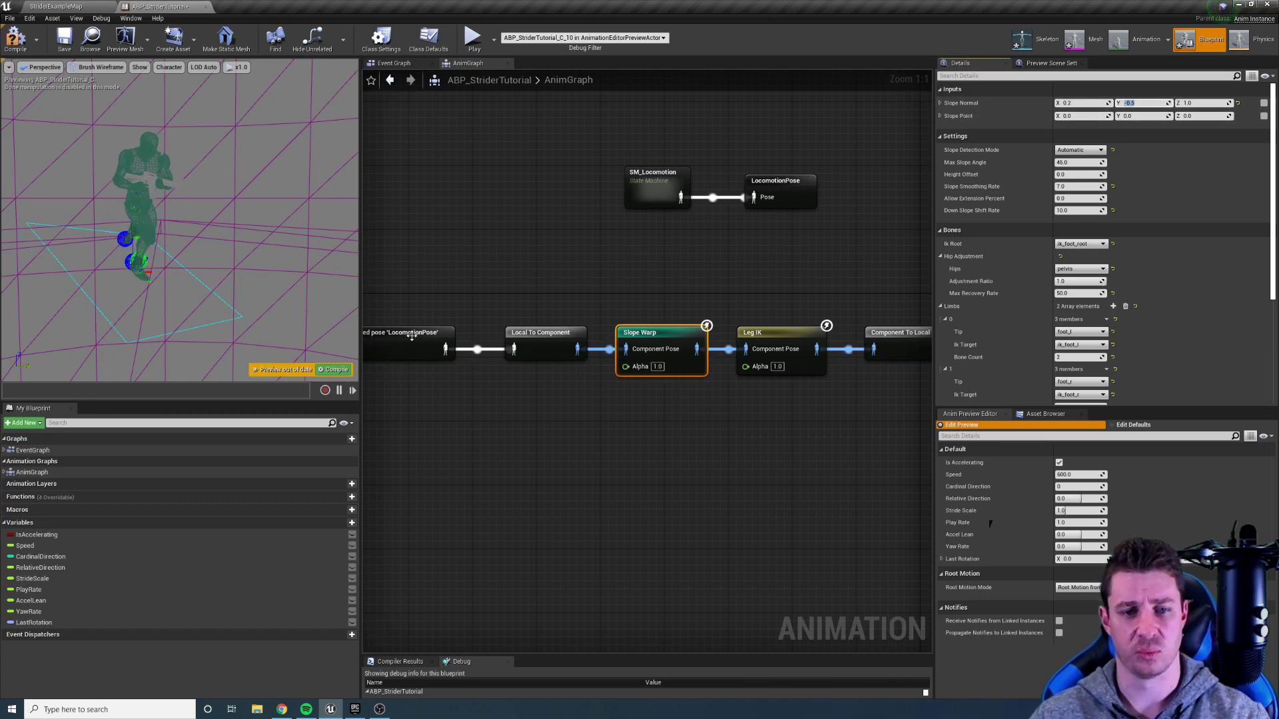
left_click(331, 376)
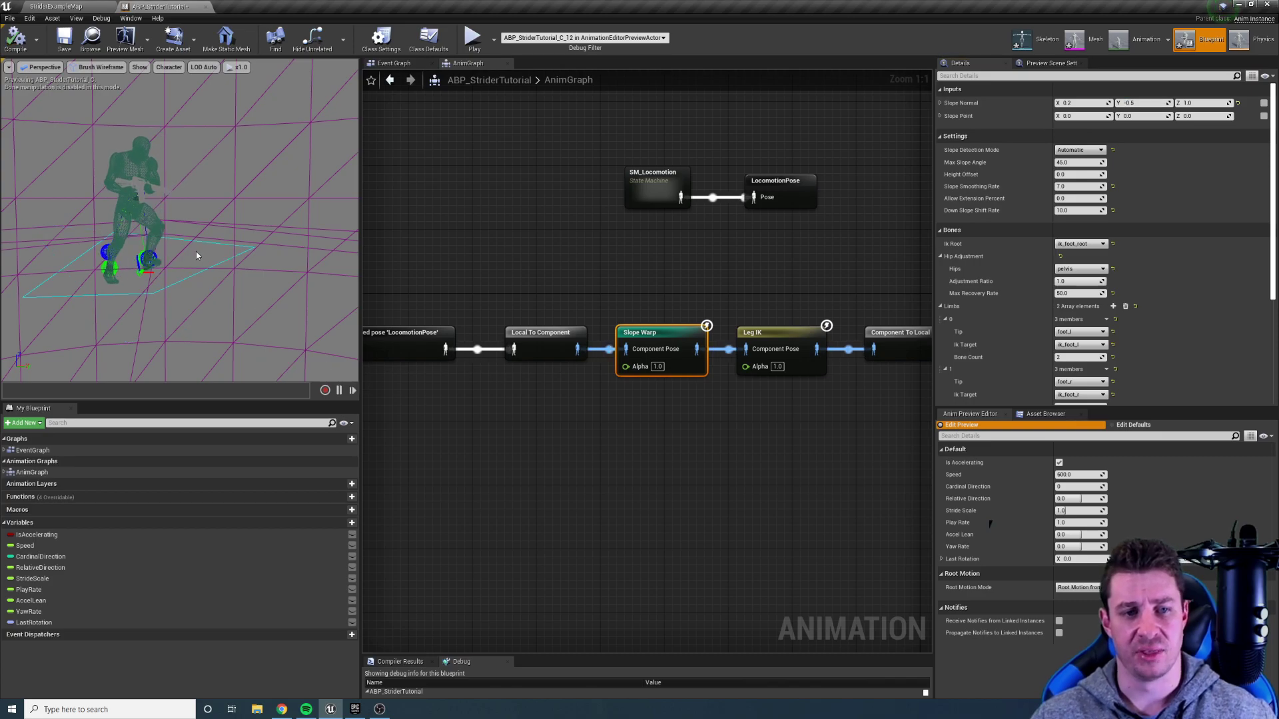
Return the preview viewport to the Lit view mode
left_click(1098, 152)
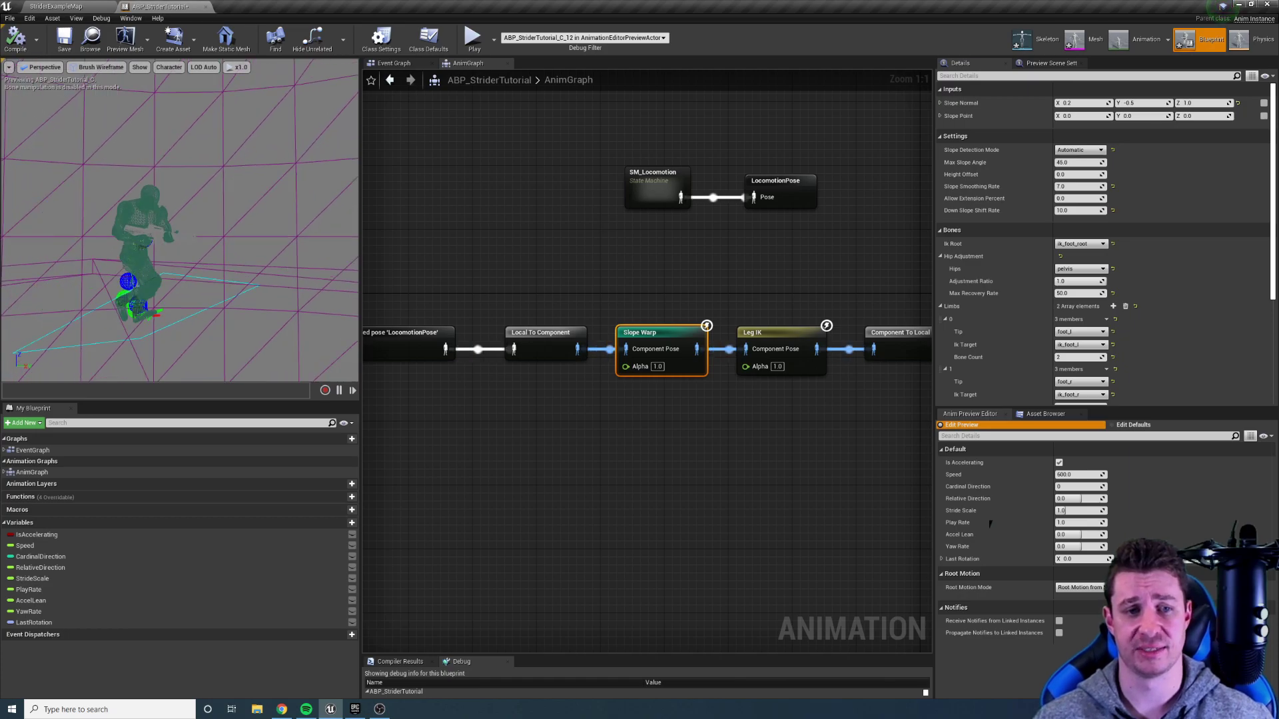
left_click(98, 68)
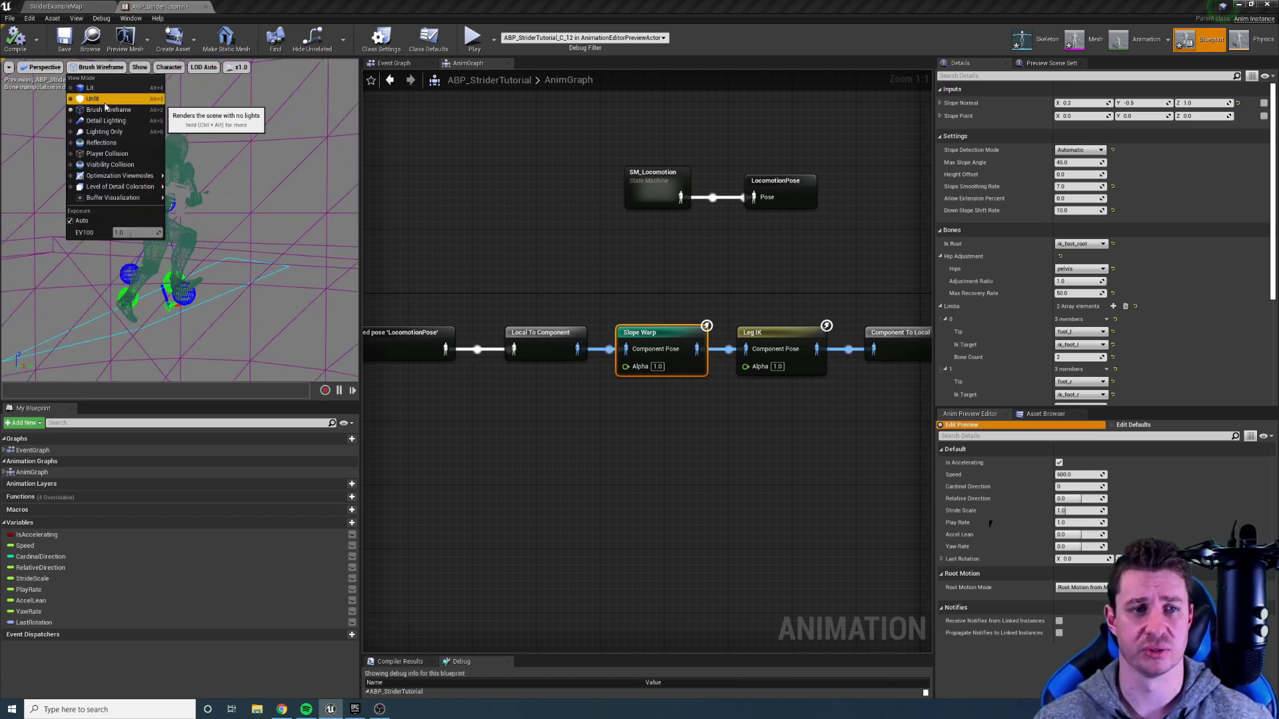
left_click(101, 90)
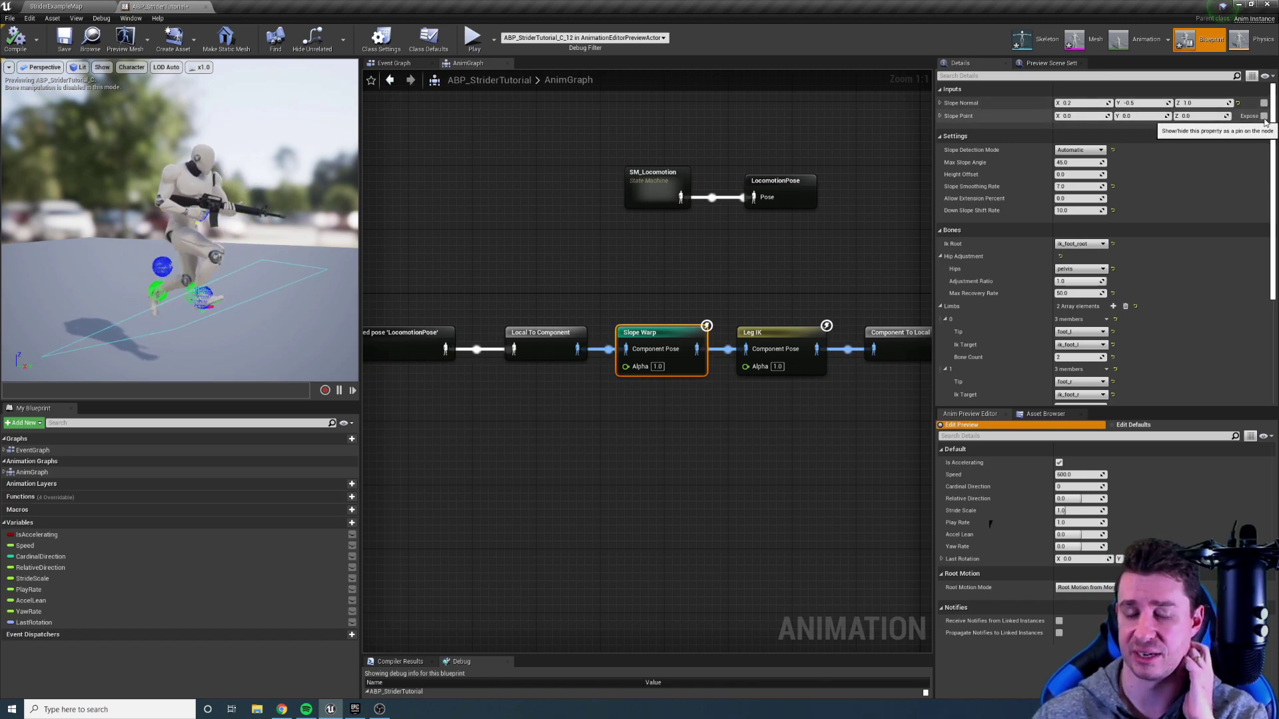
Review the Slope Warp node's Slope Detection Mode options, keep Automatic and deselect the node
left_click(1077, 150)
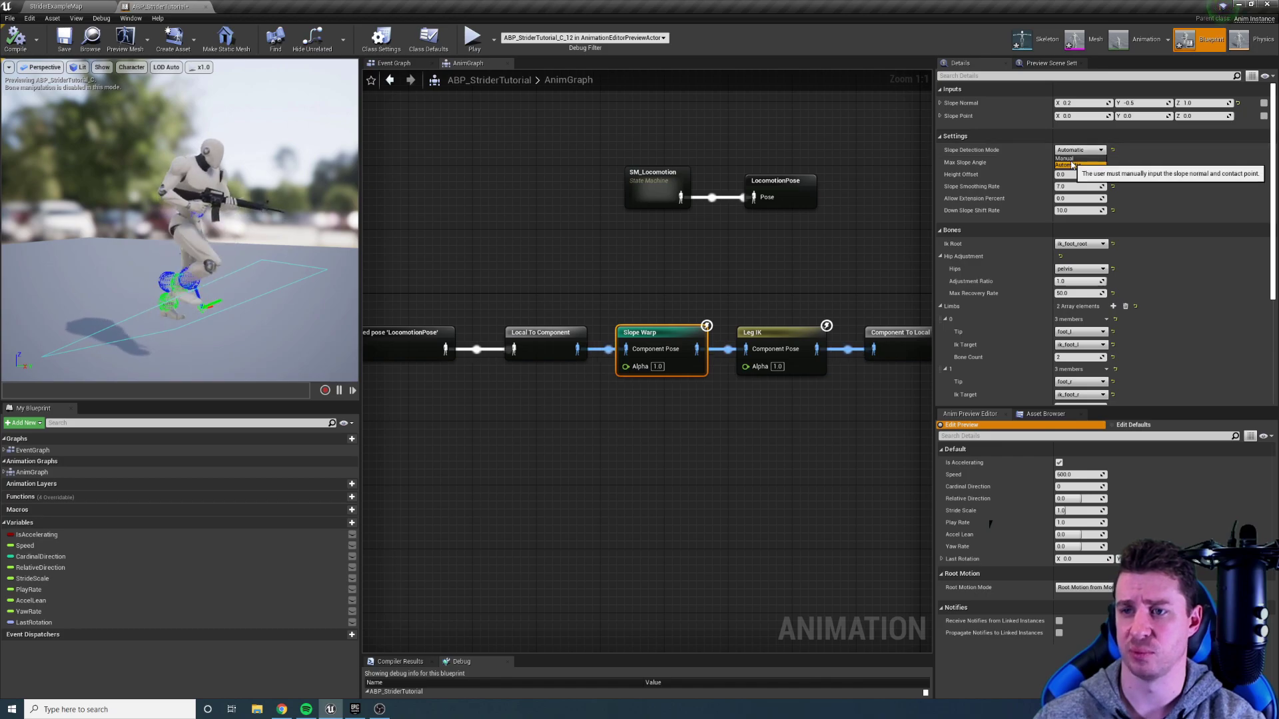
left_click(1073, 166)
left_click(742, 279)
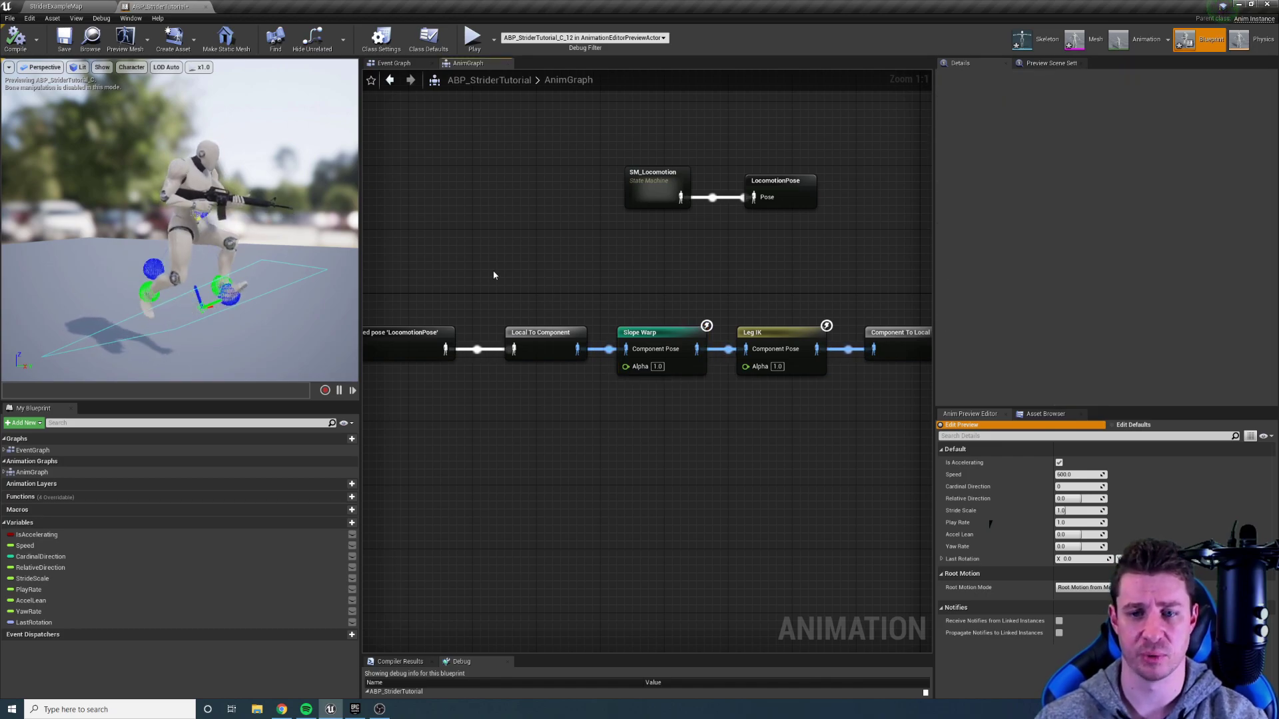
Reset the X and Y components of the Slope Warp node's Slope Normal to 0 and recompile the preview
left_click(662, 334)
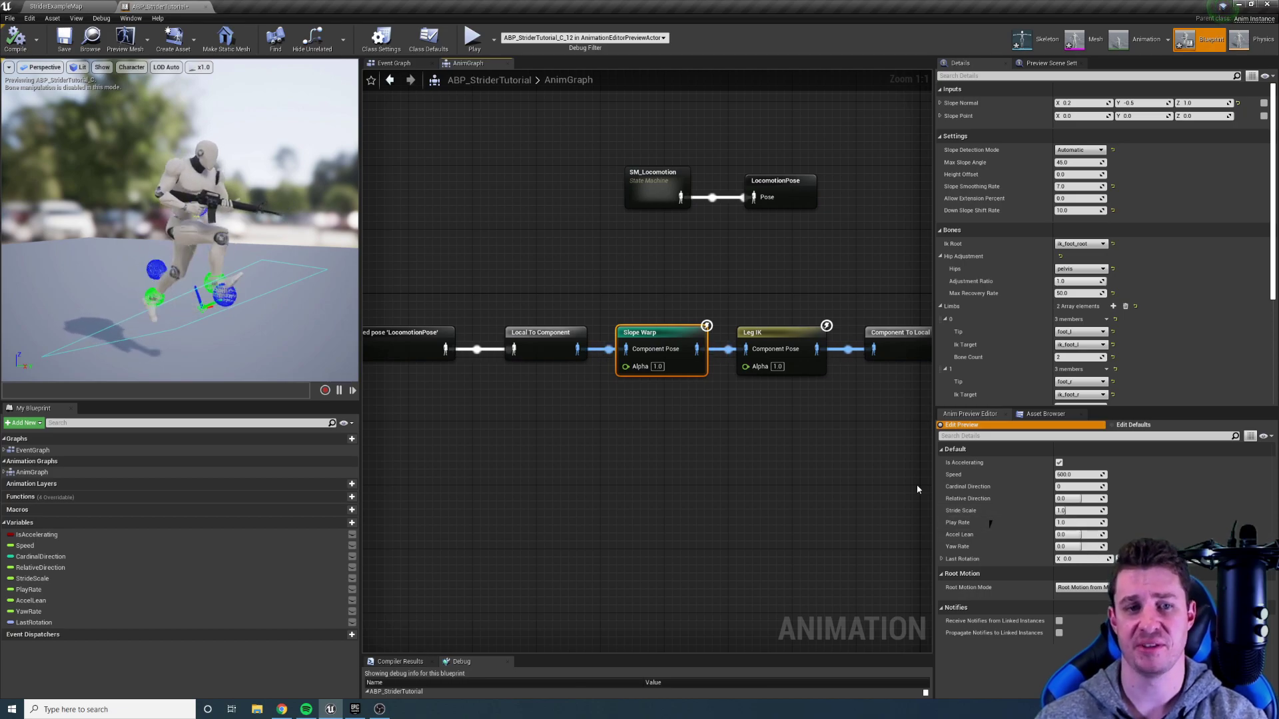
left_click(1143, 103)
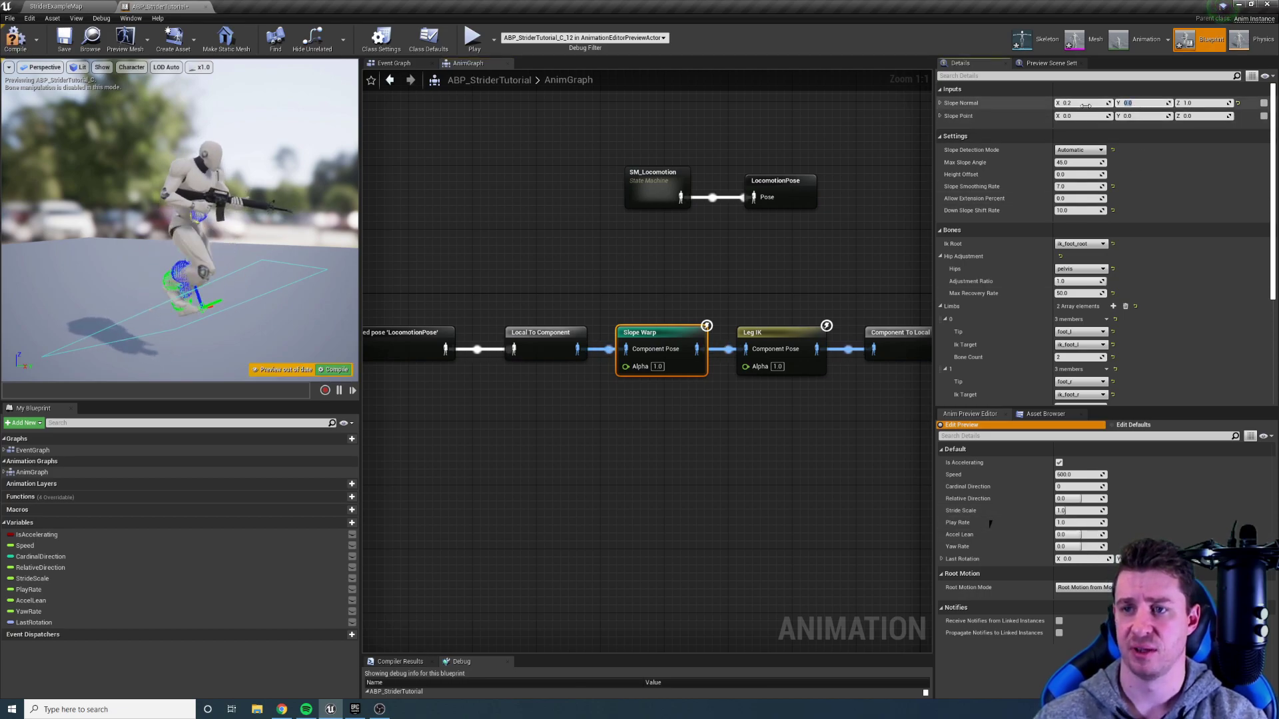
left_click(331, 371)
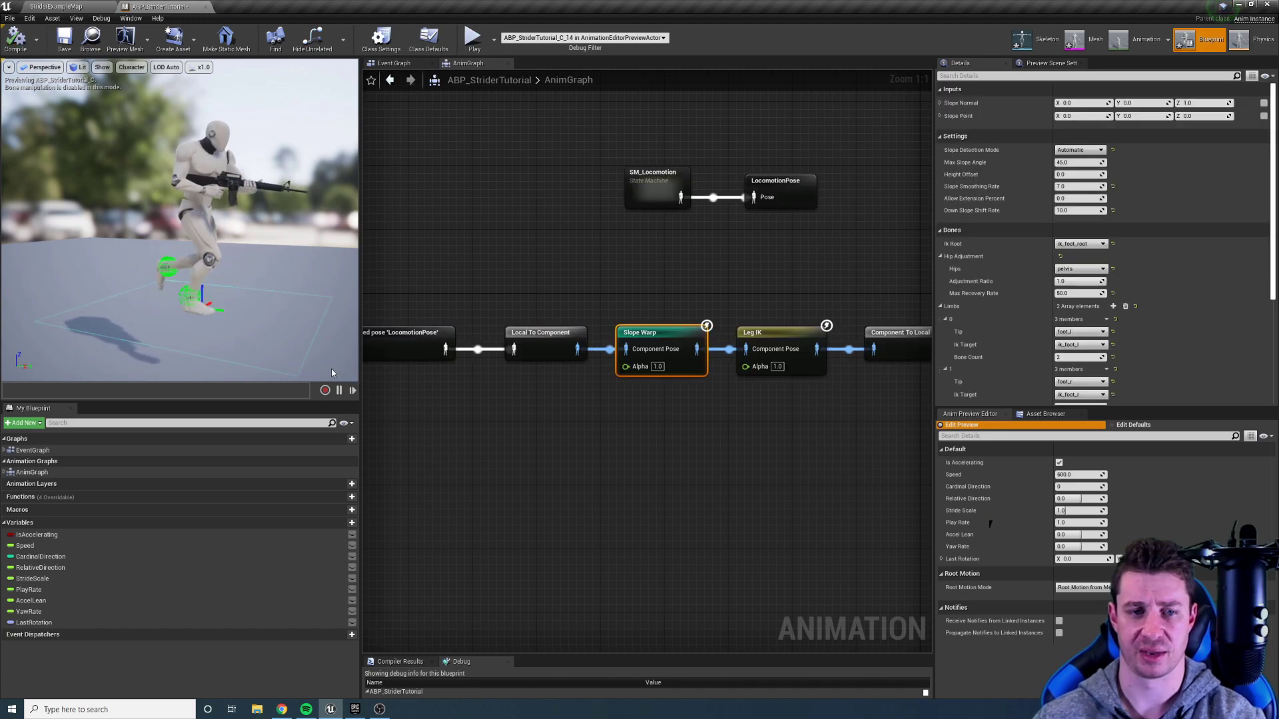
Deselect the Slope Warp node and switch to the StriderExampleMap level, looking at the character in its viewport
scroll(635, 284, "down", 3)
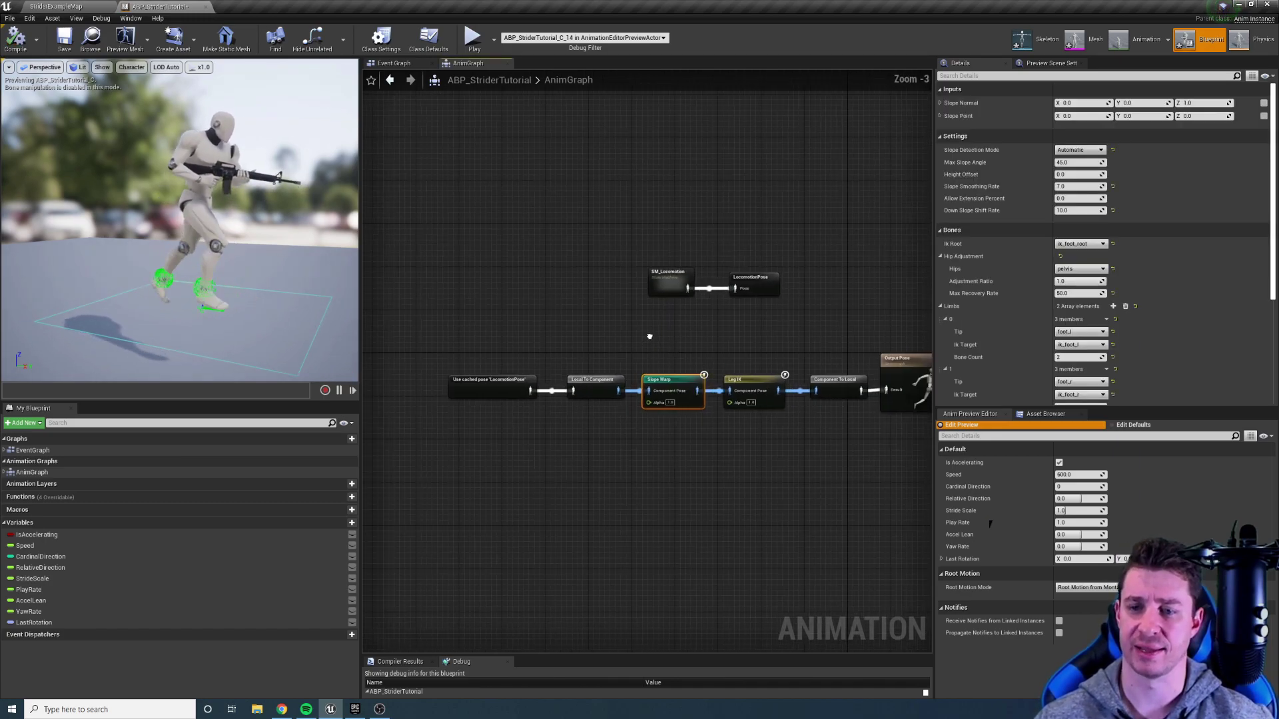
right_click_drag(604, 319, 600, 317)
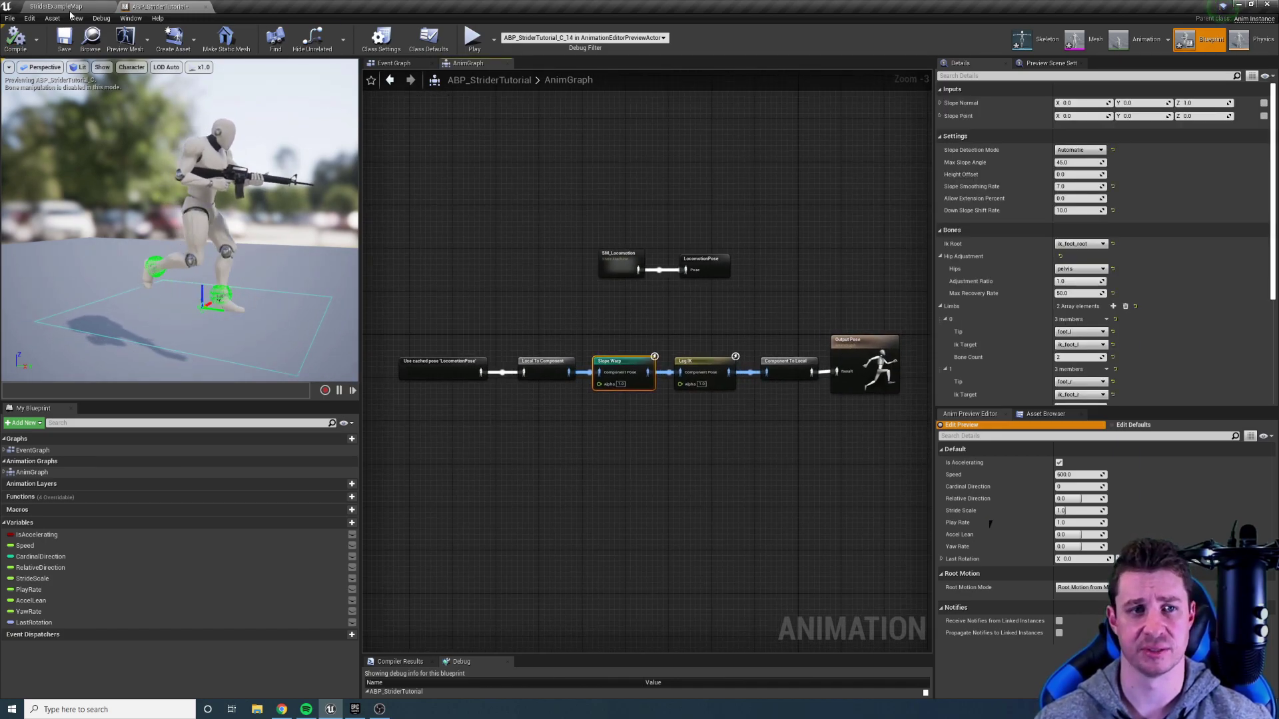
left_click(490, 186)
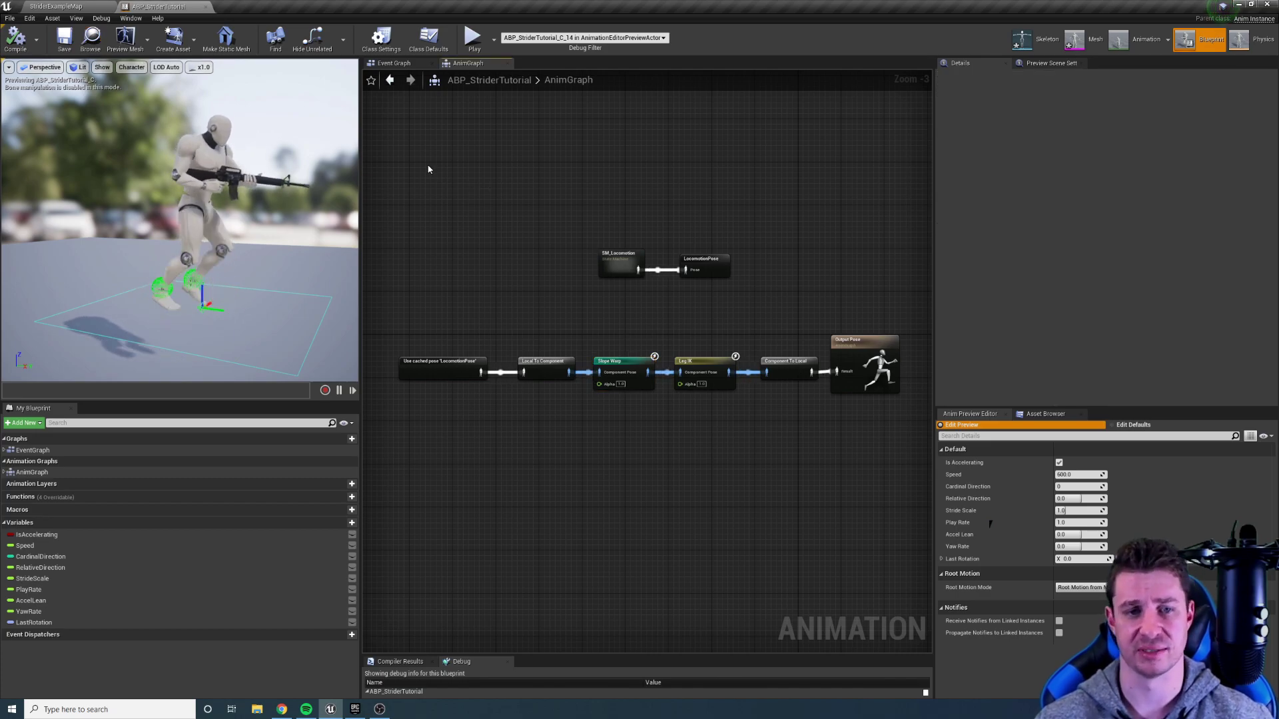
left_click(61, 9)
right_click_drag(577, 306, 591, 308)
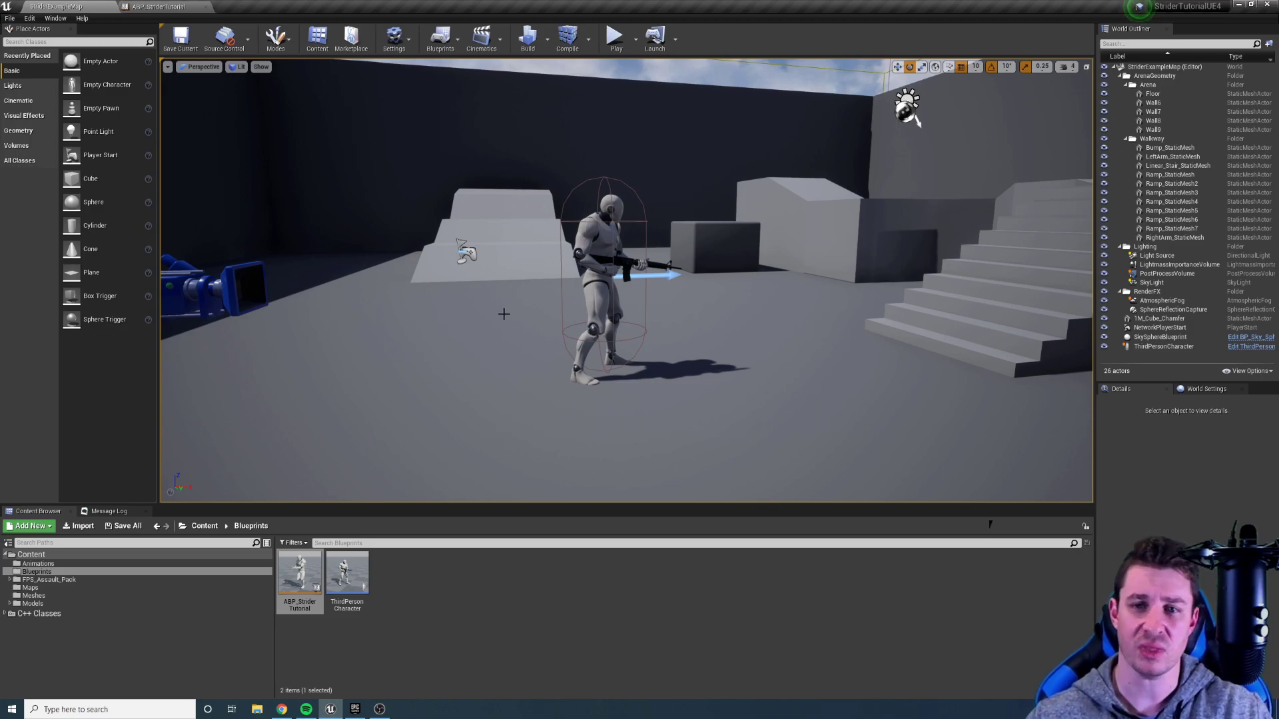
Play the level in the editor and turn off slope debugging with the console command a.AnimNode.Warp.Slope.Debug = 0
left_click(614, 39)
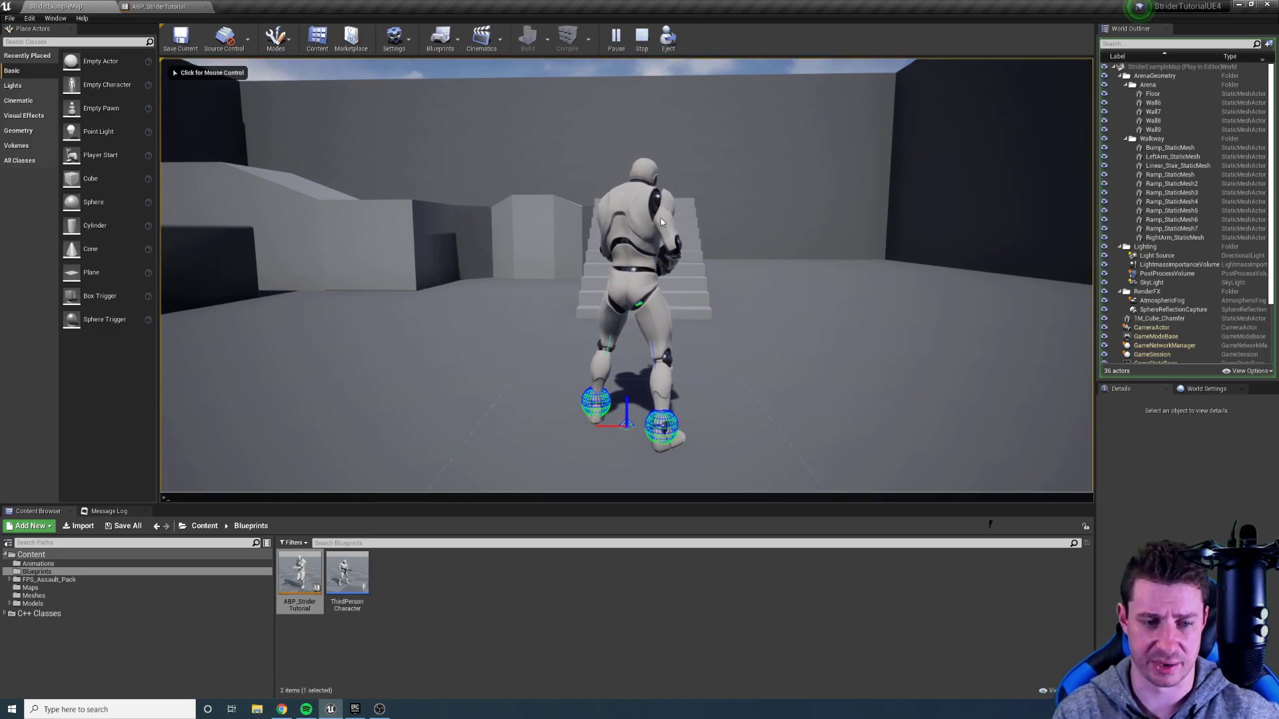
type("a")
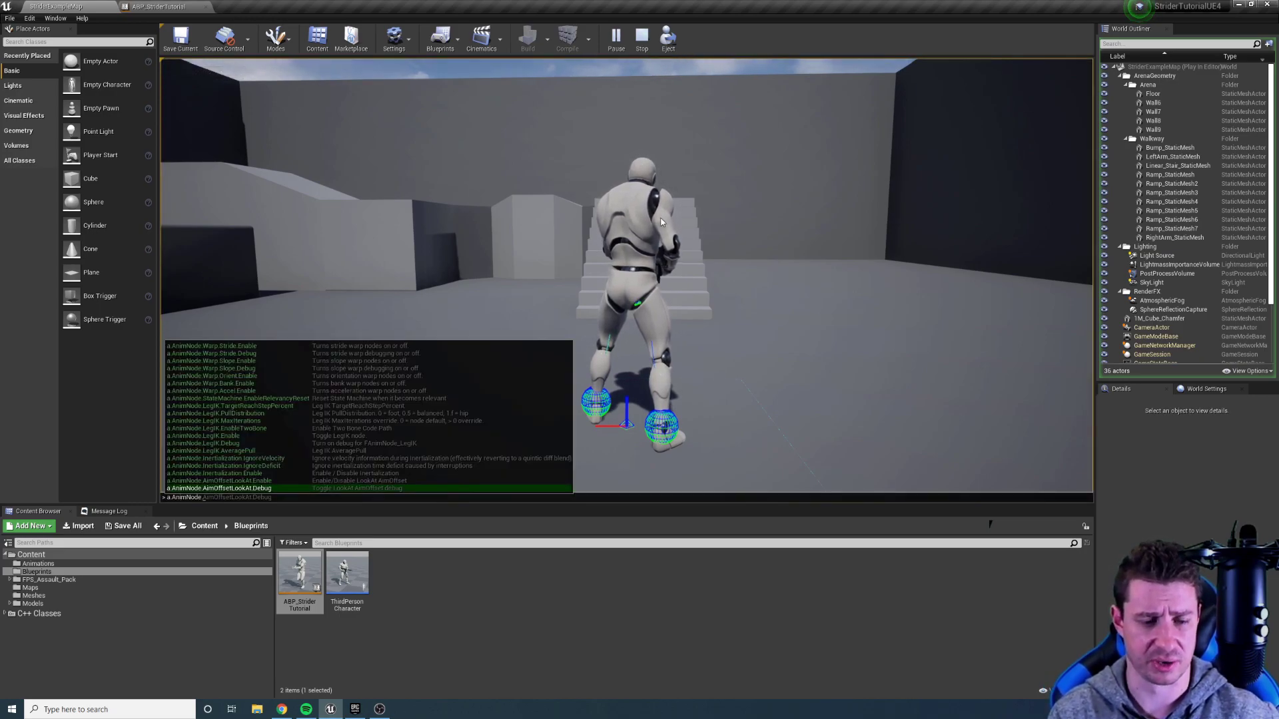
type(".AnimNode.Warp")
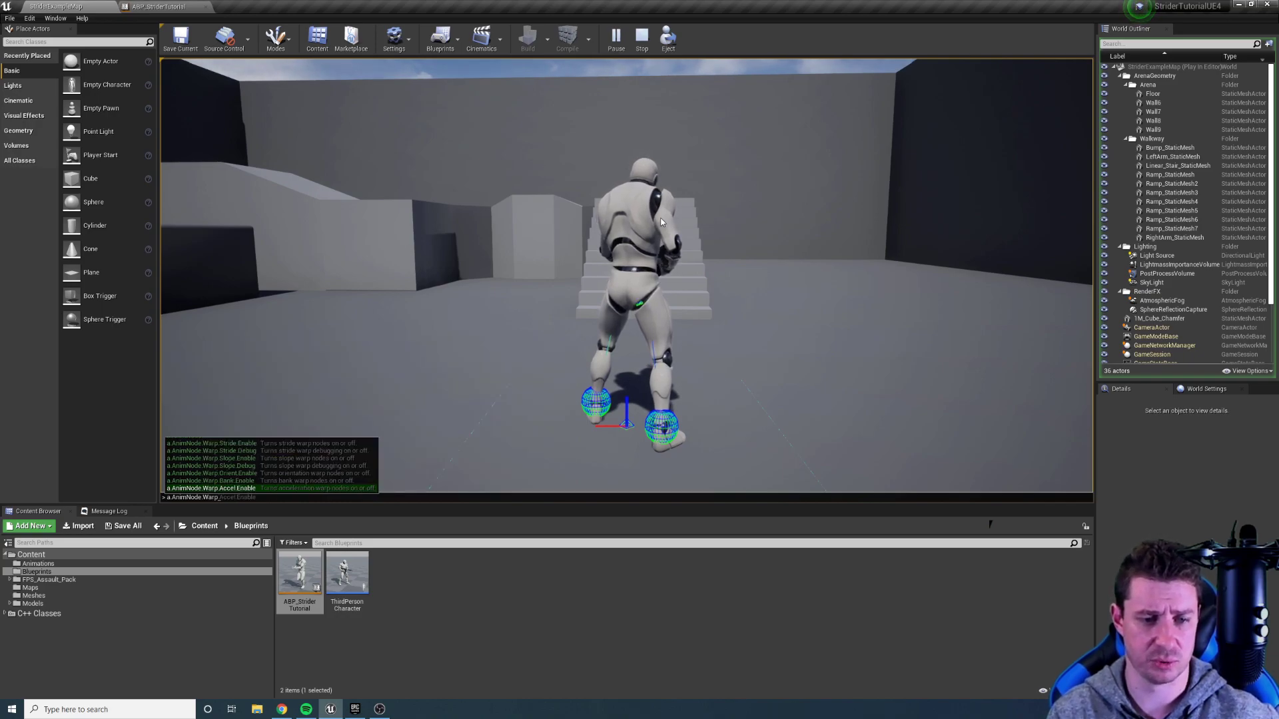
type(".St")
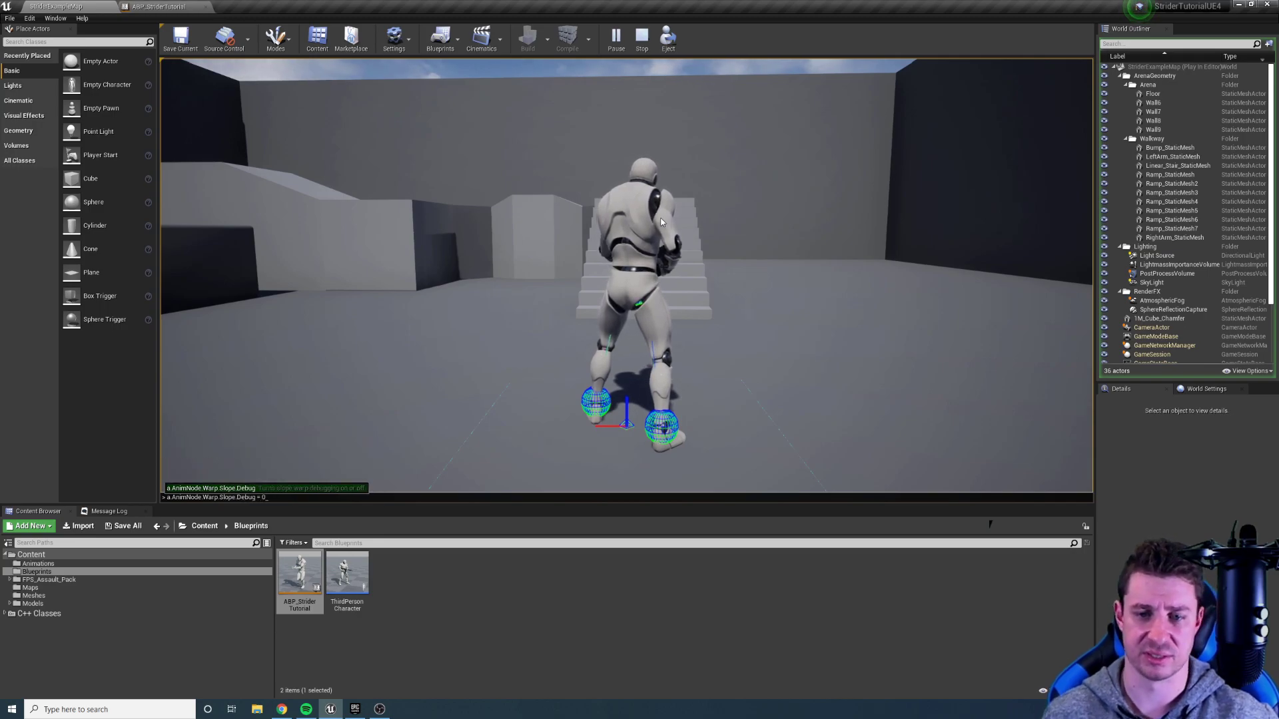
key("Return")
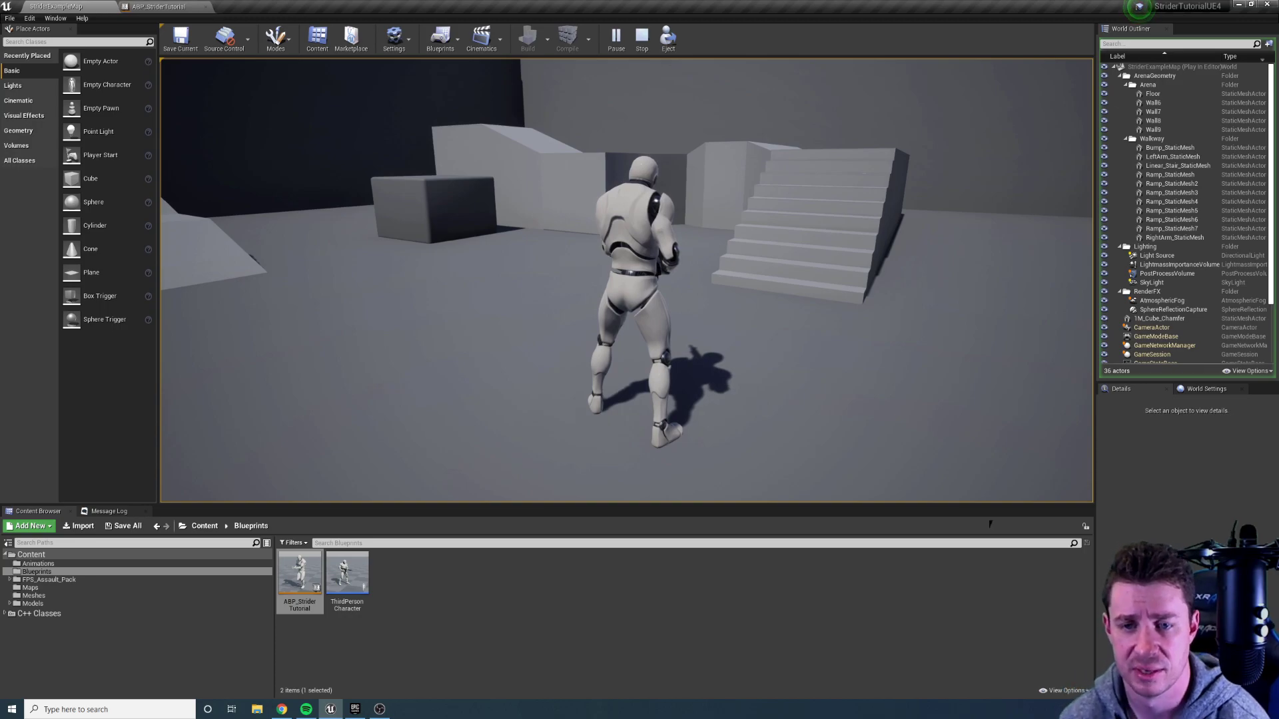
Strafe the character back and forth across the flat floor in front of the ramp and stairs to examine its leg orientation
key("a")
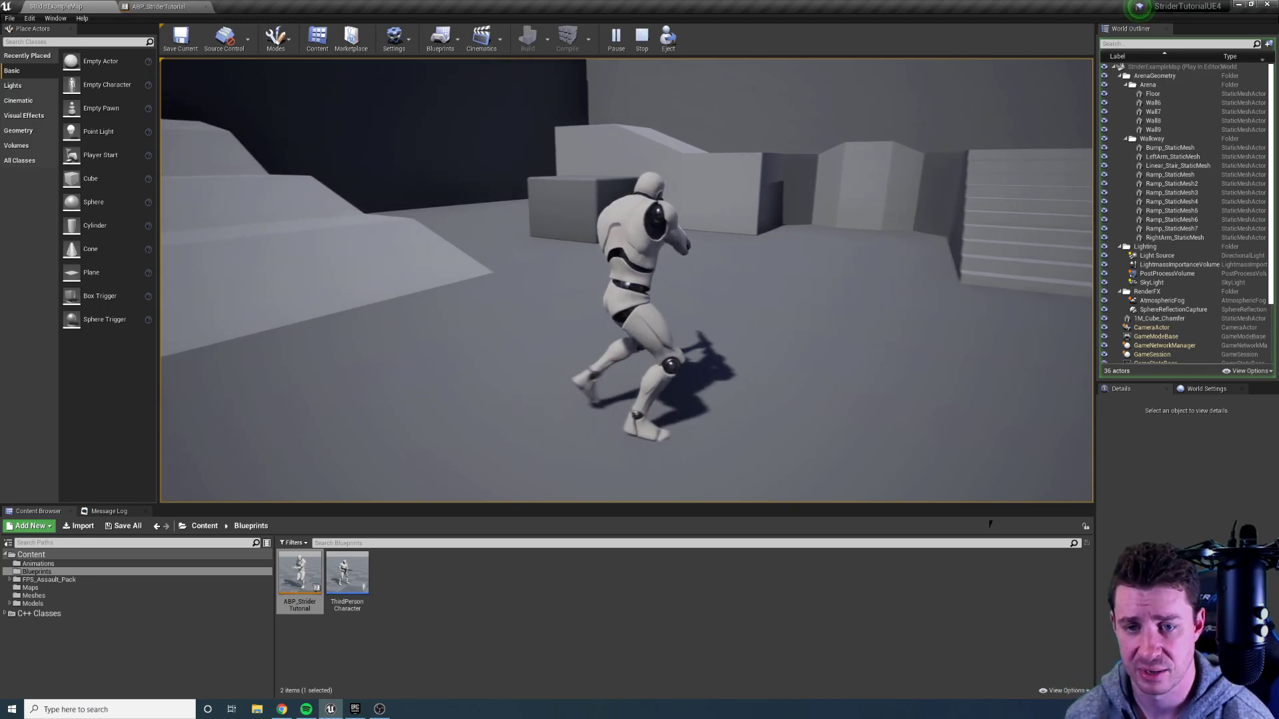
key("w")
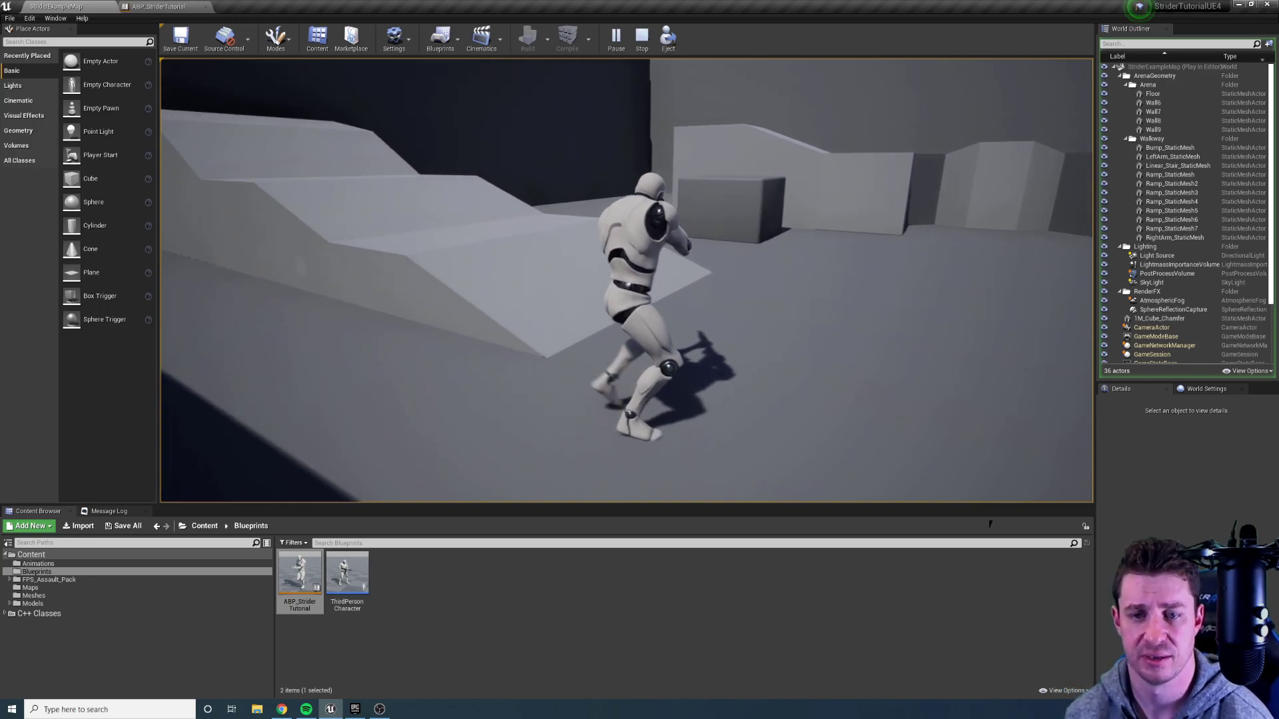
key("a")
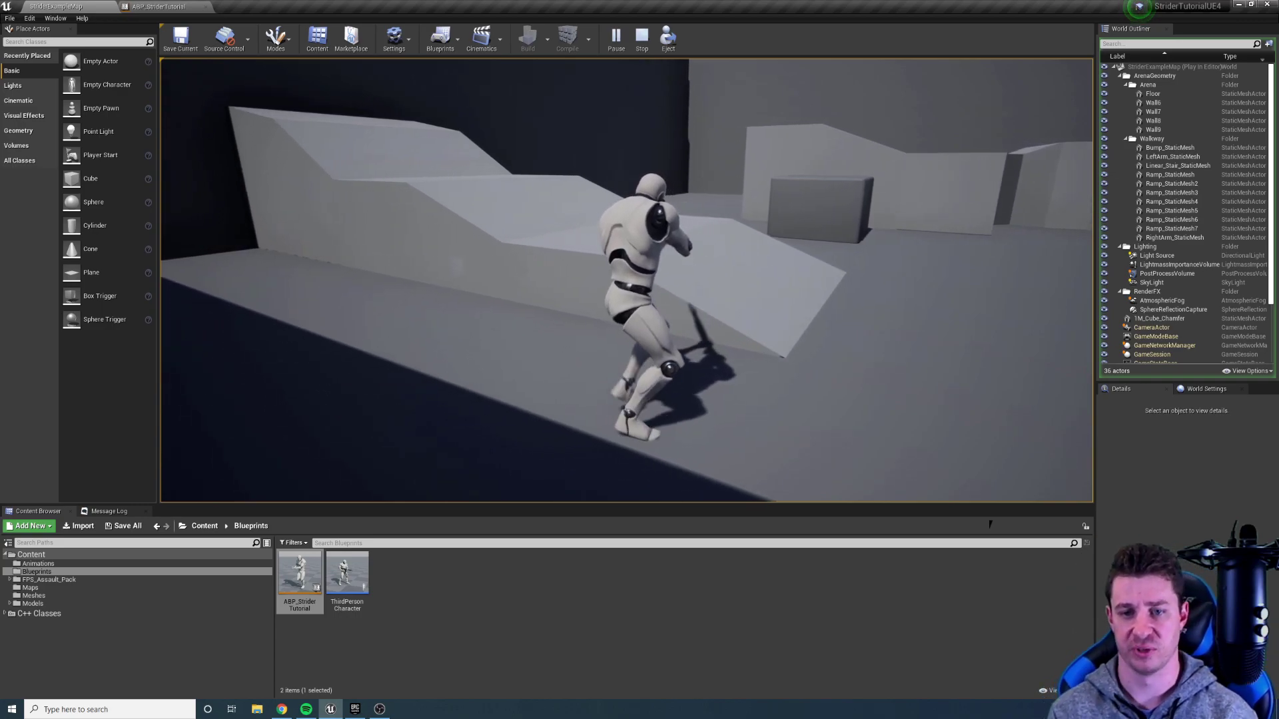
key("w")
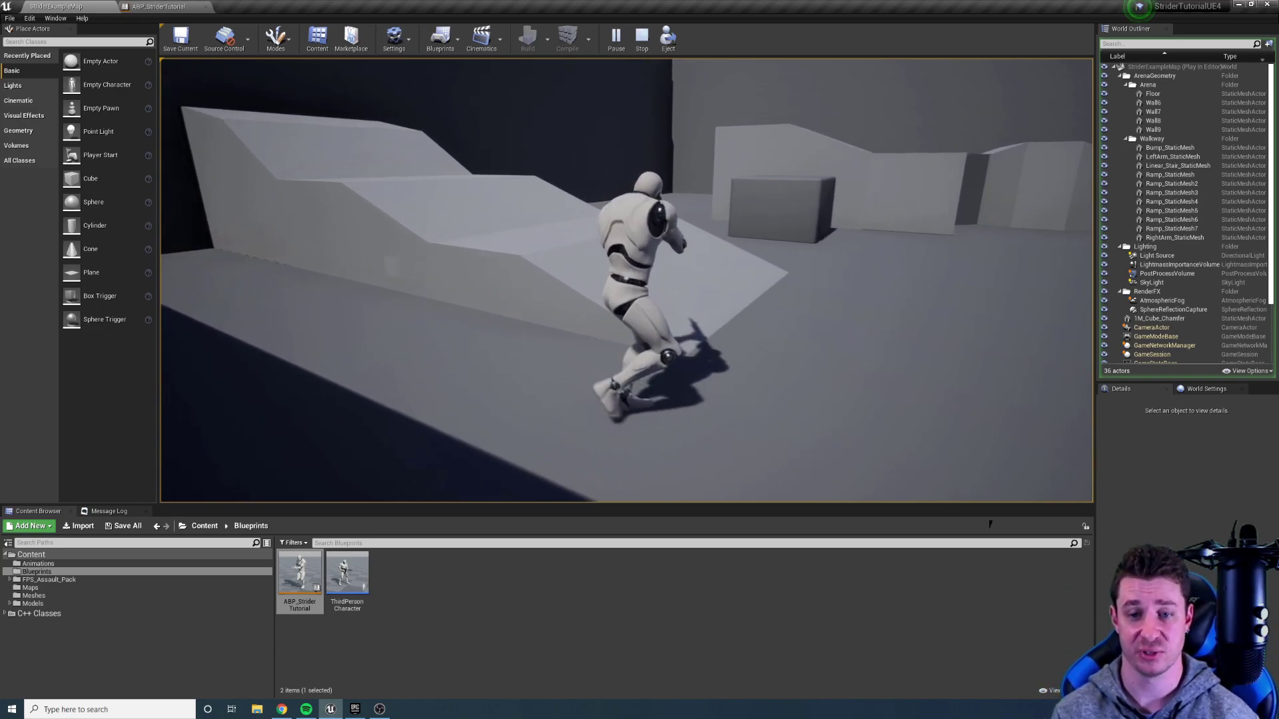
key("d")
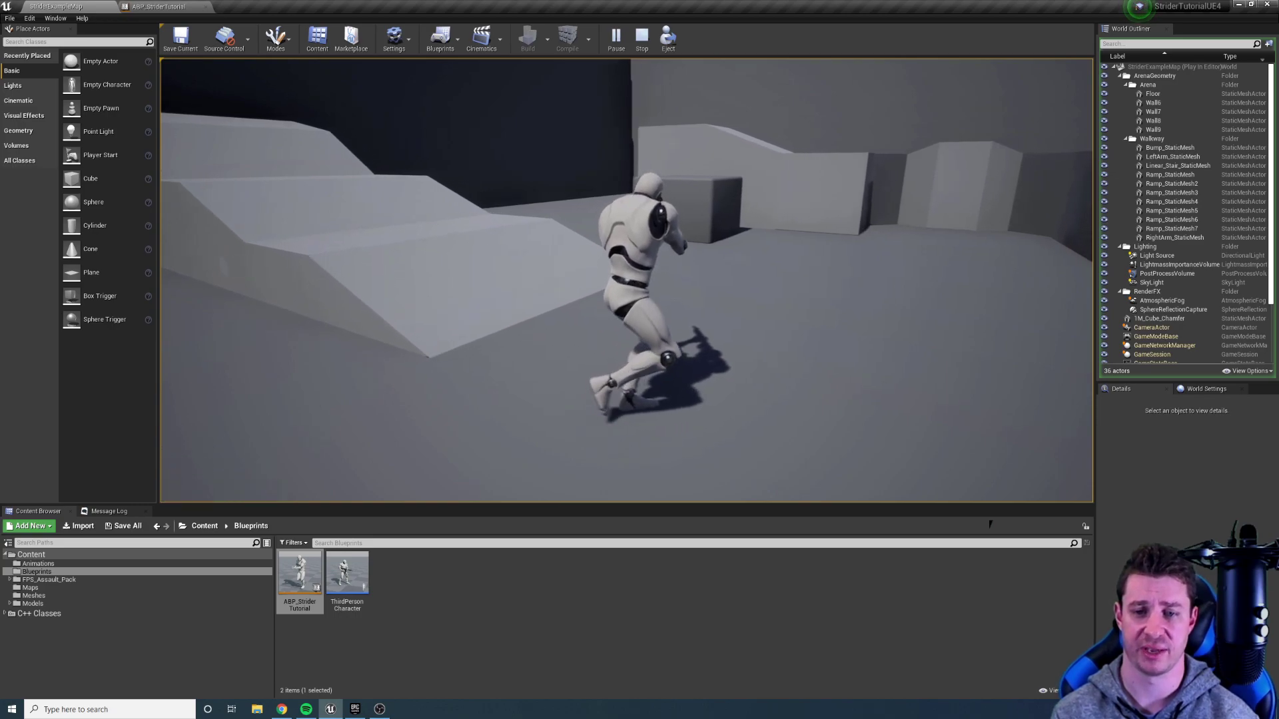
key("d")
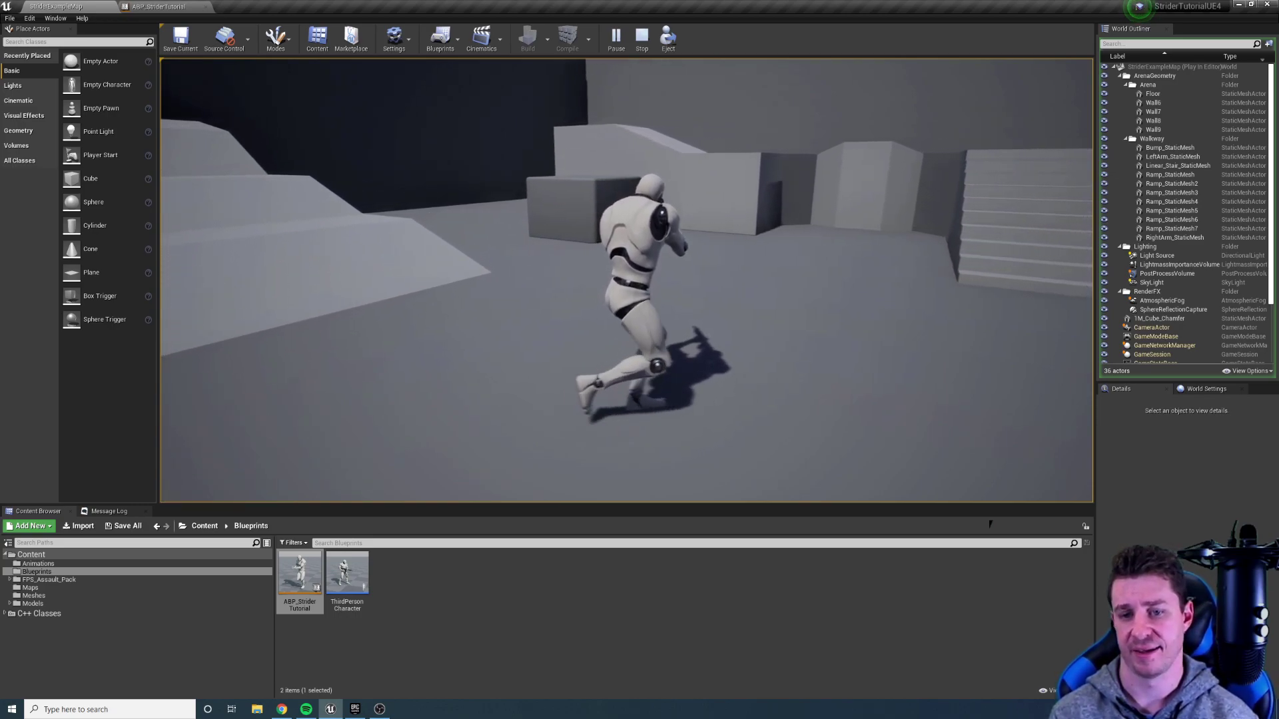
key("w")
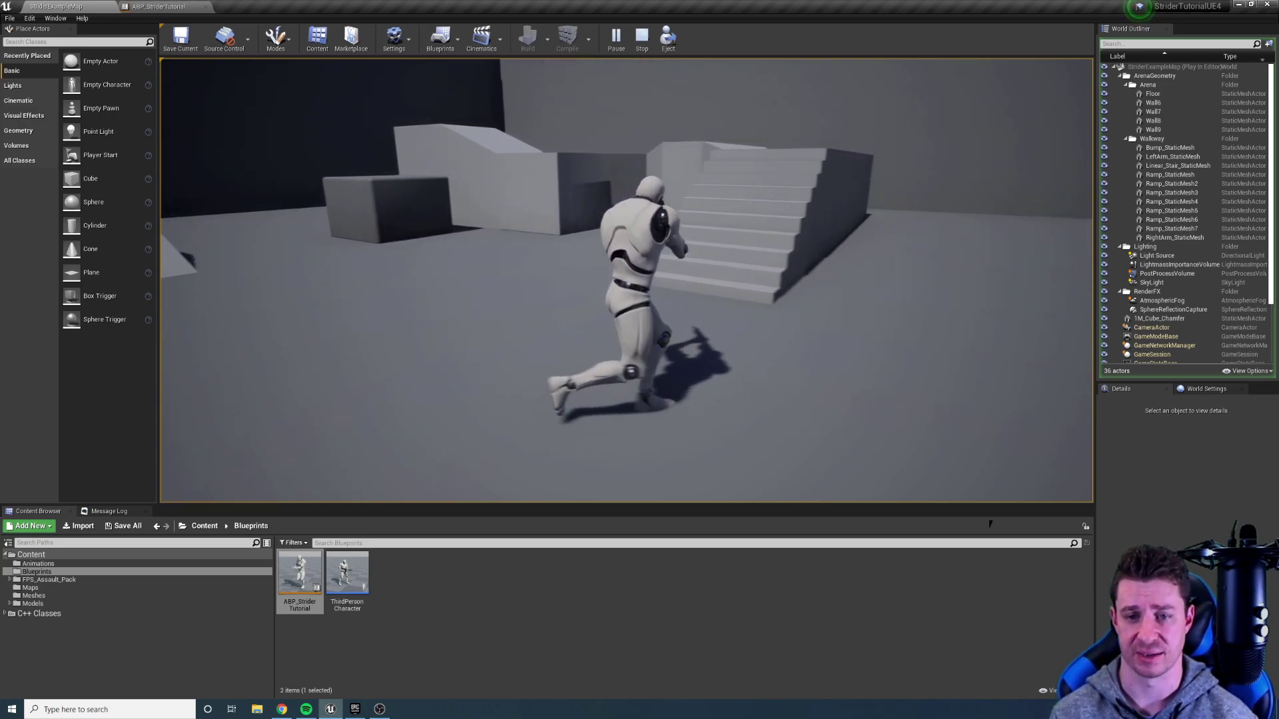
key("w")
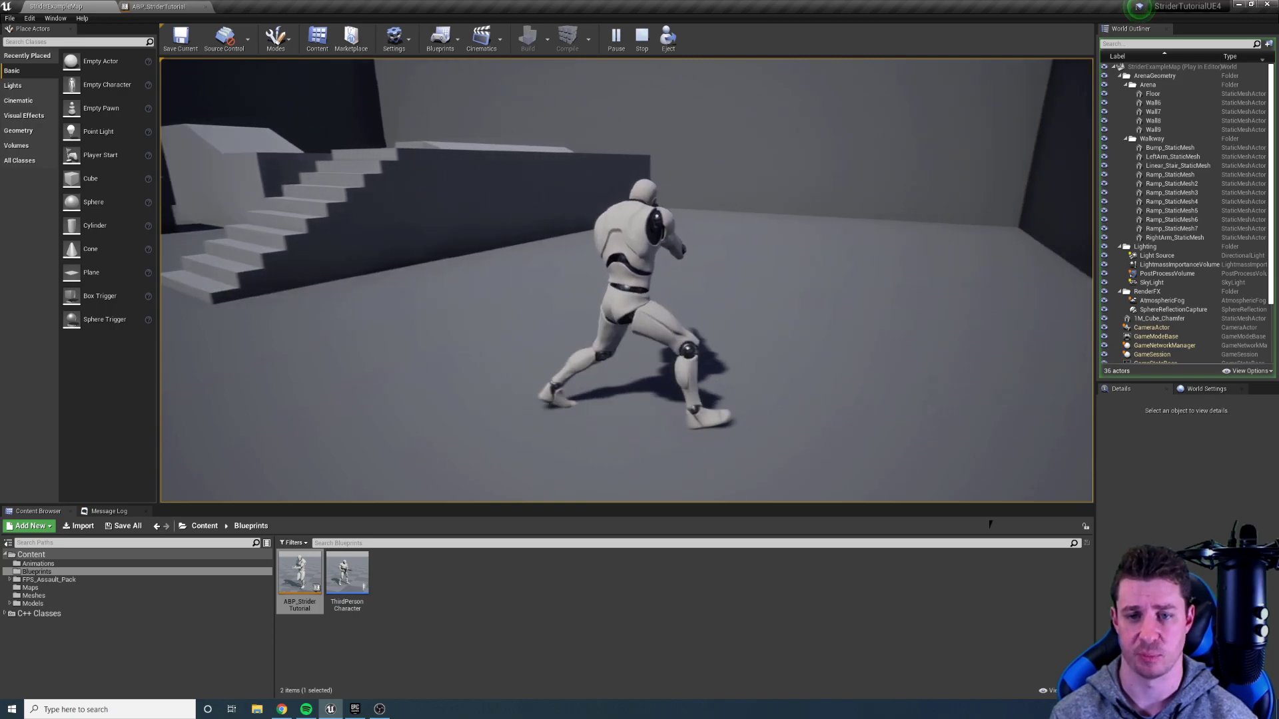
key("w")
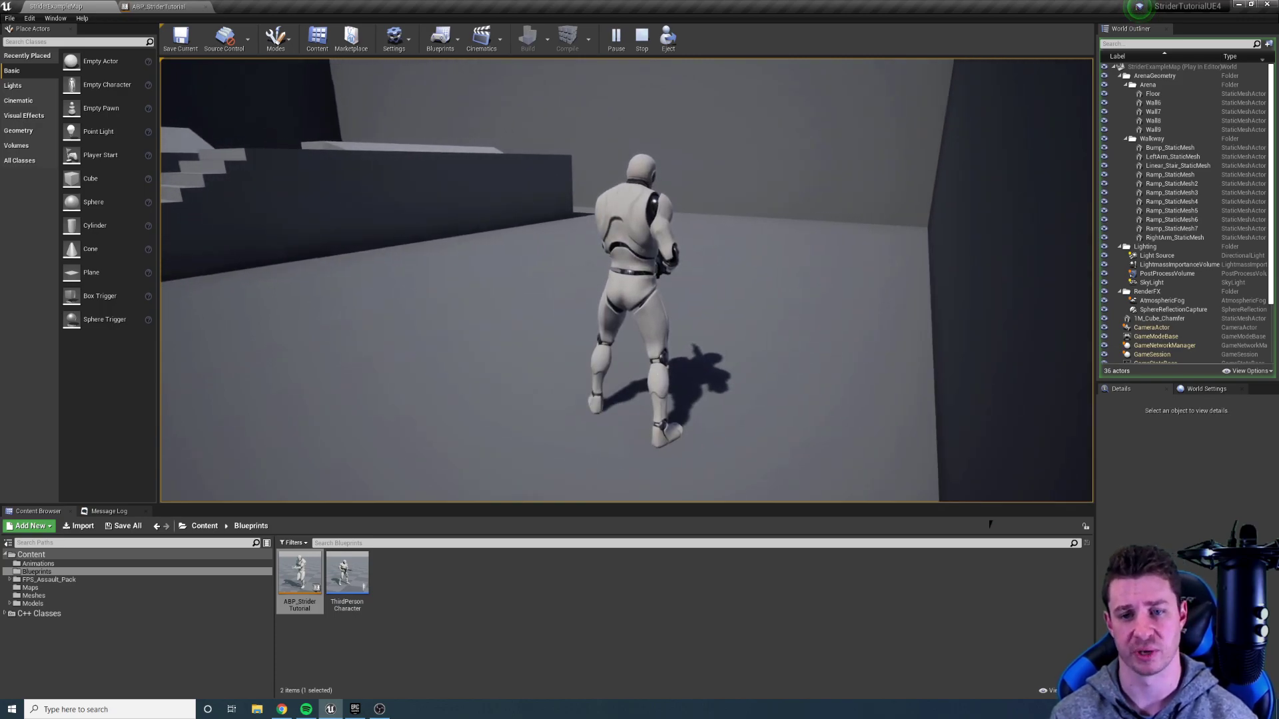
Jog the character in different directions across the floor between the stepped ramp and the stairs to examine the direction changes
key("w")
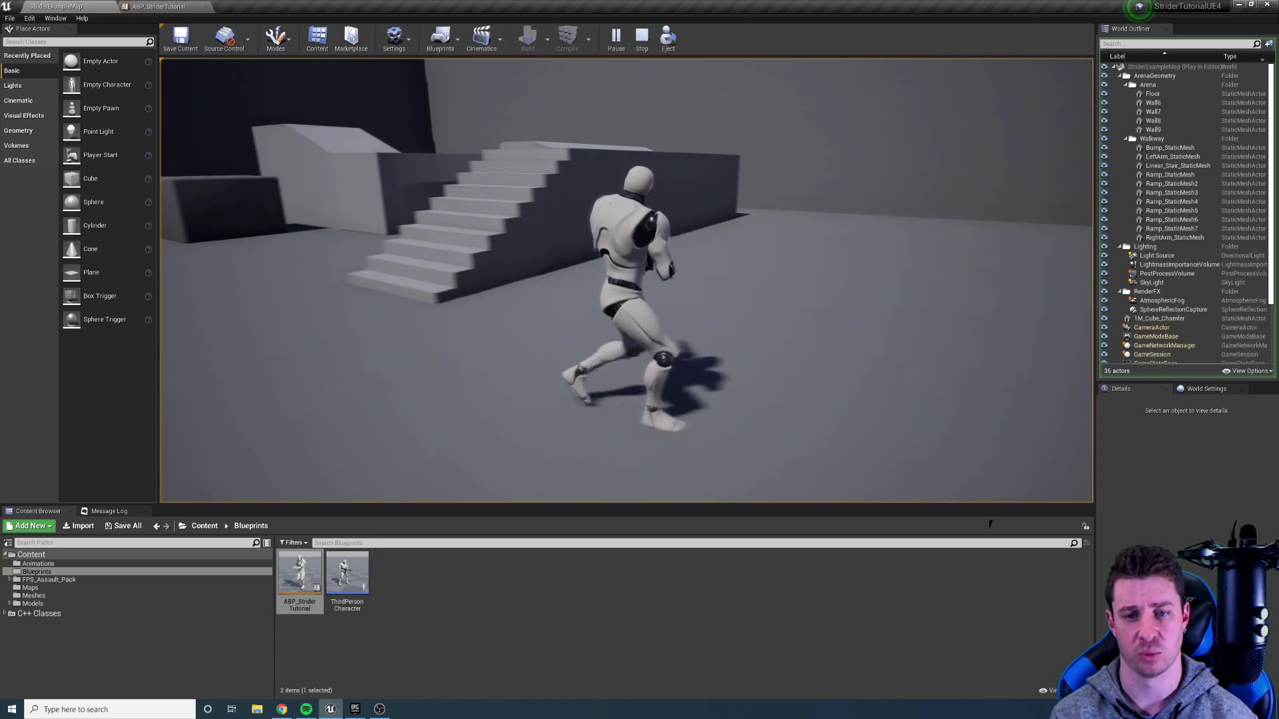
key("w")
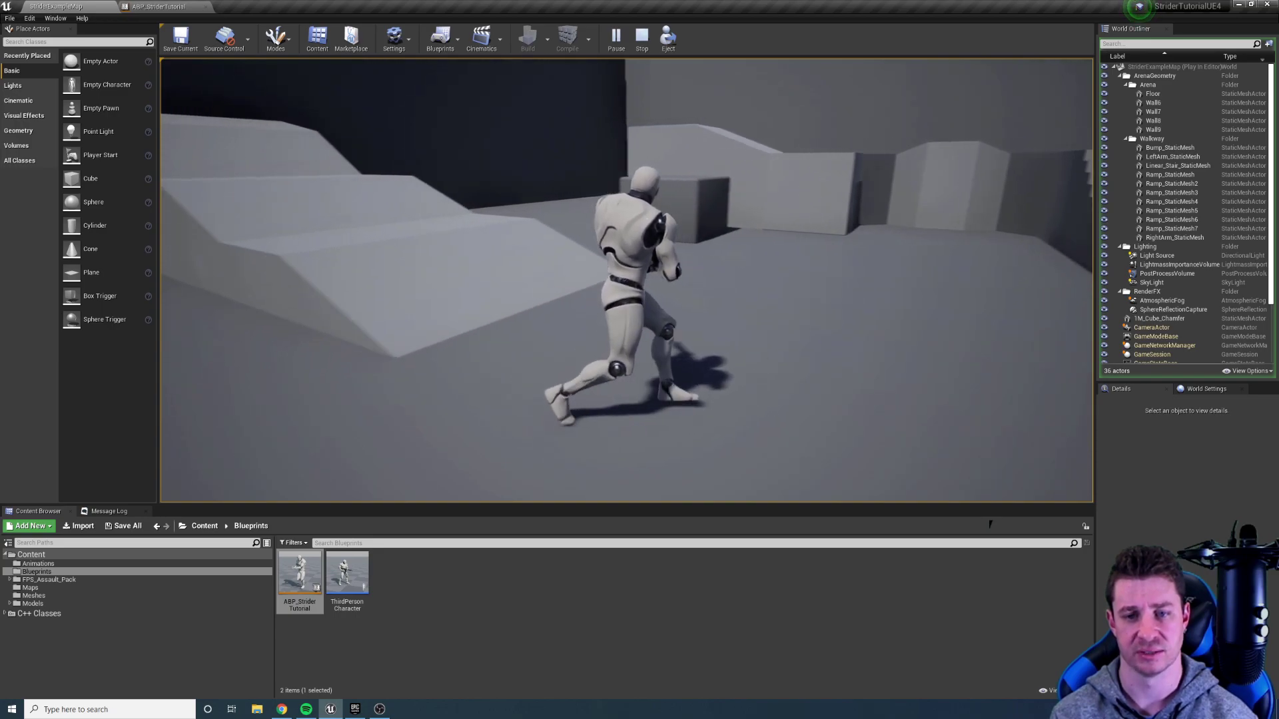
key("w")
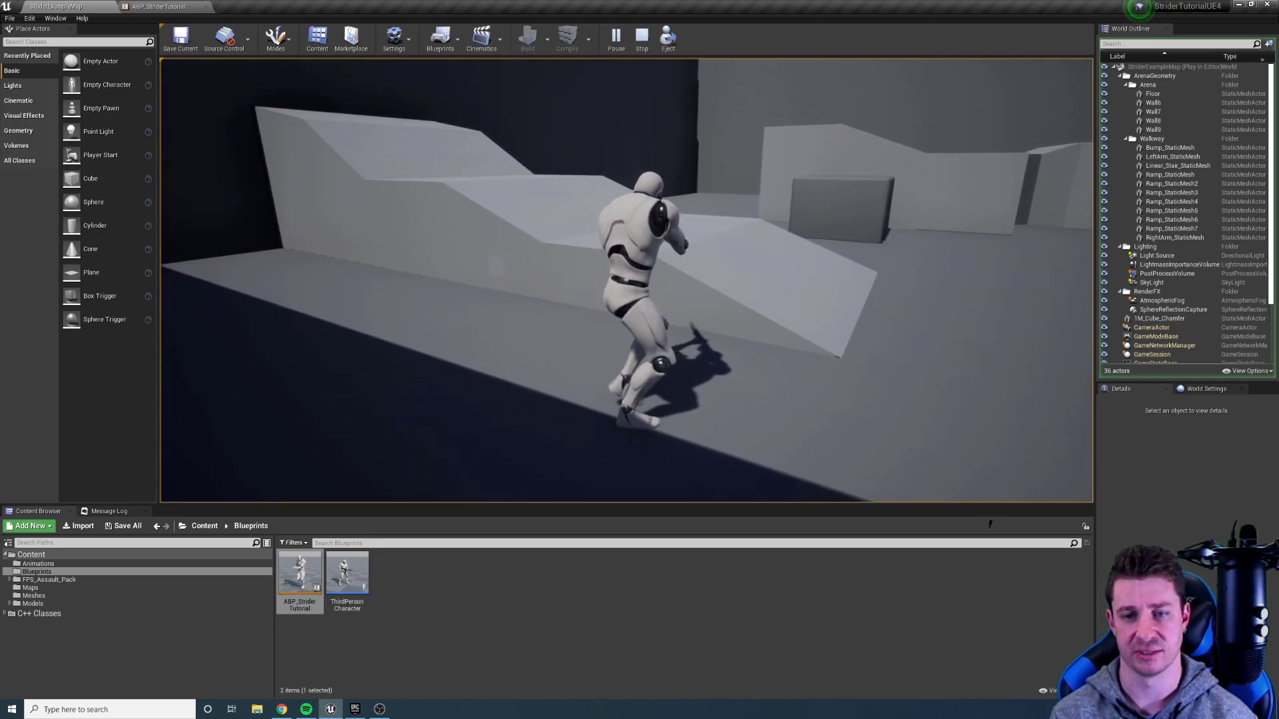
key("w")
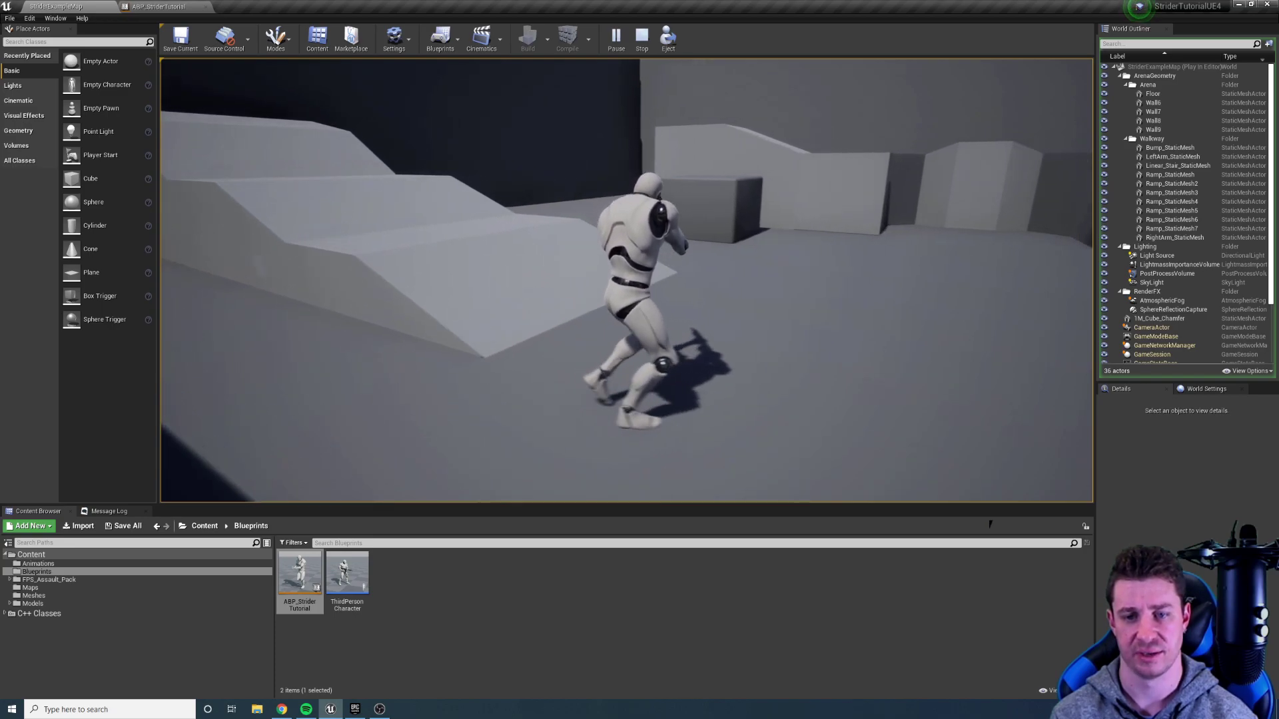
key("w")
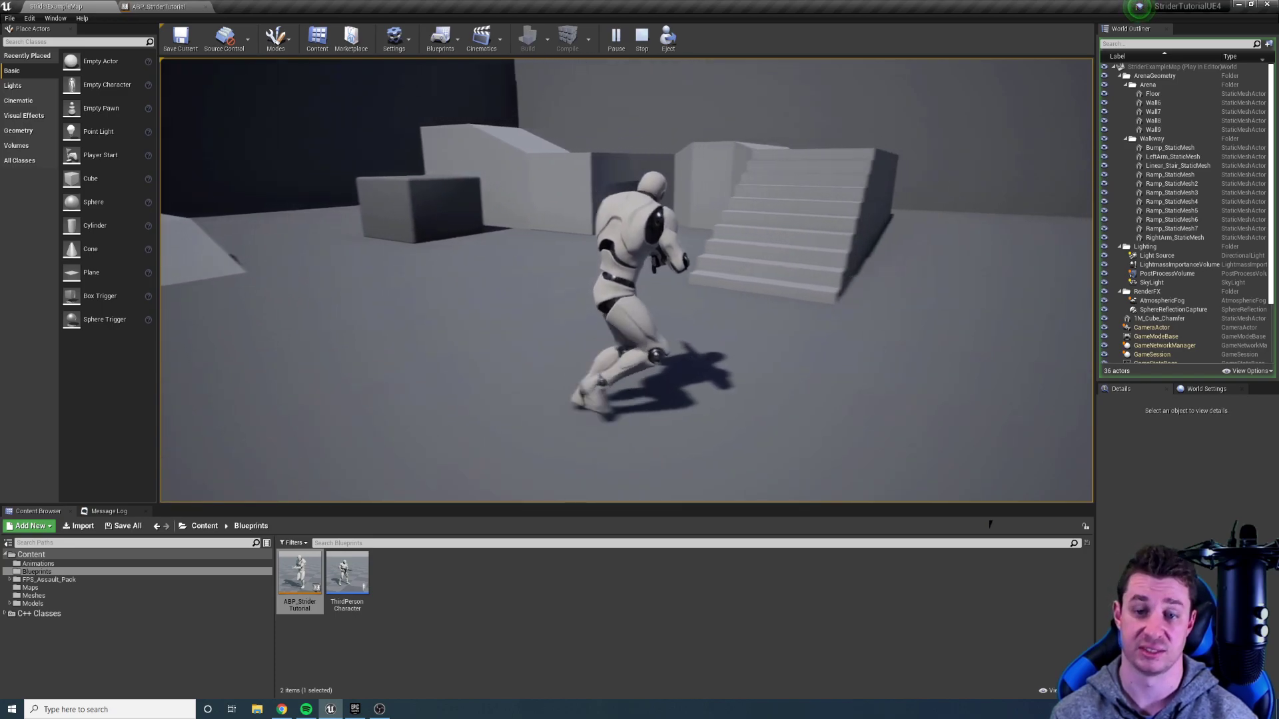
key("w")
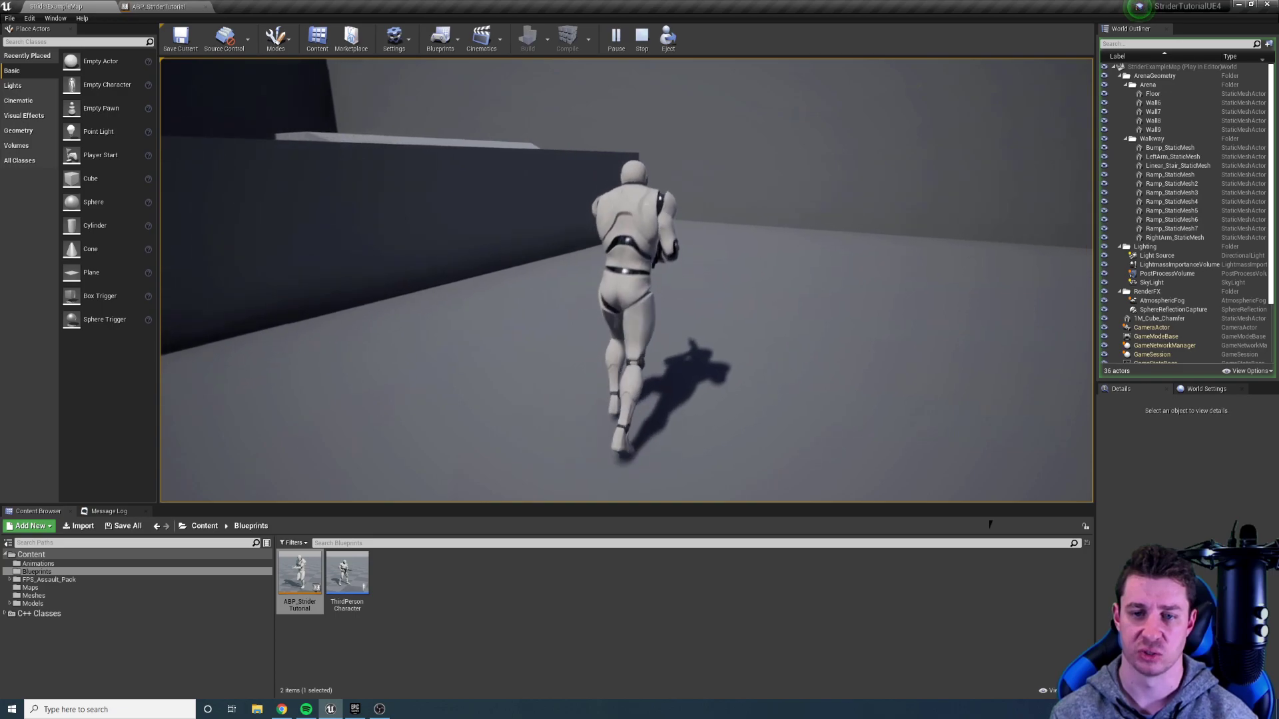
key("w")
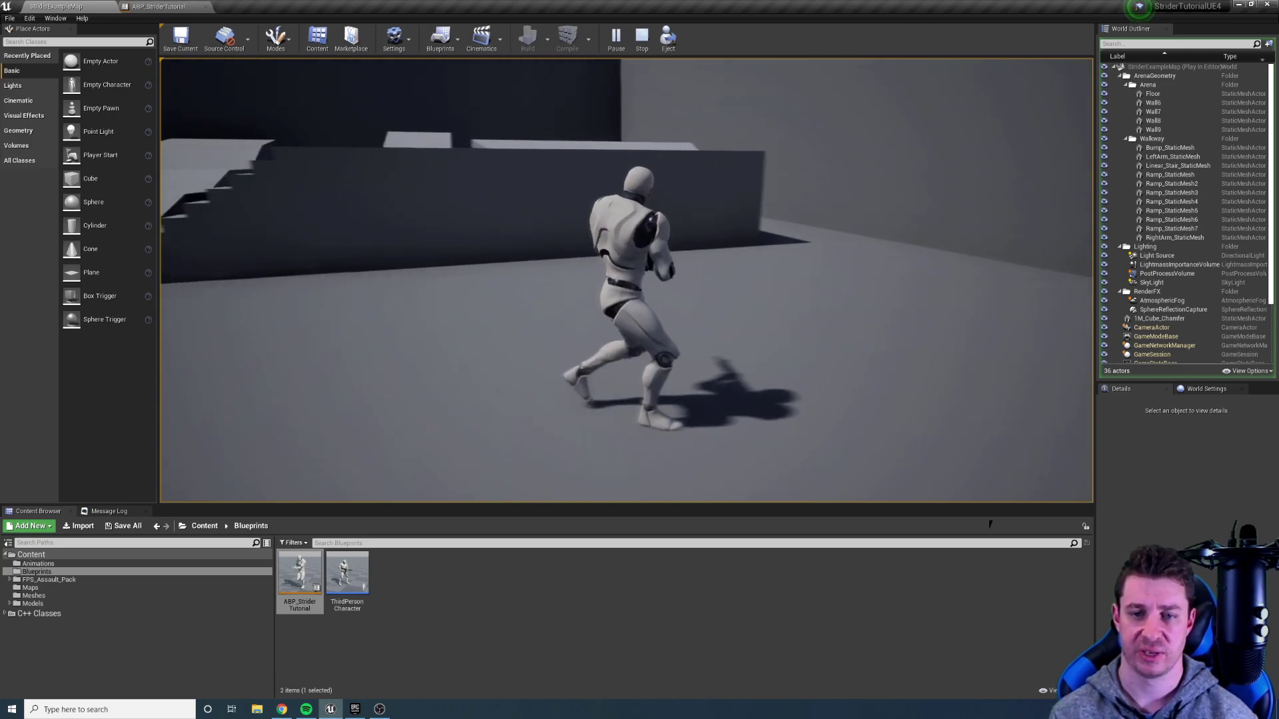
Move the character around the open floor facing the distant ramp and examine its stride and hip rotation, including up close
key("w")
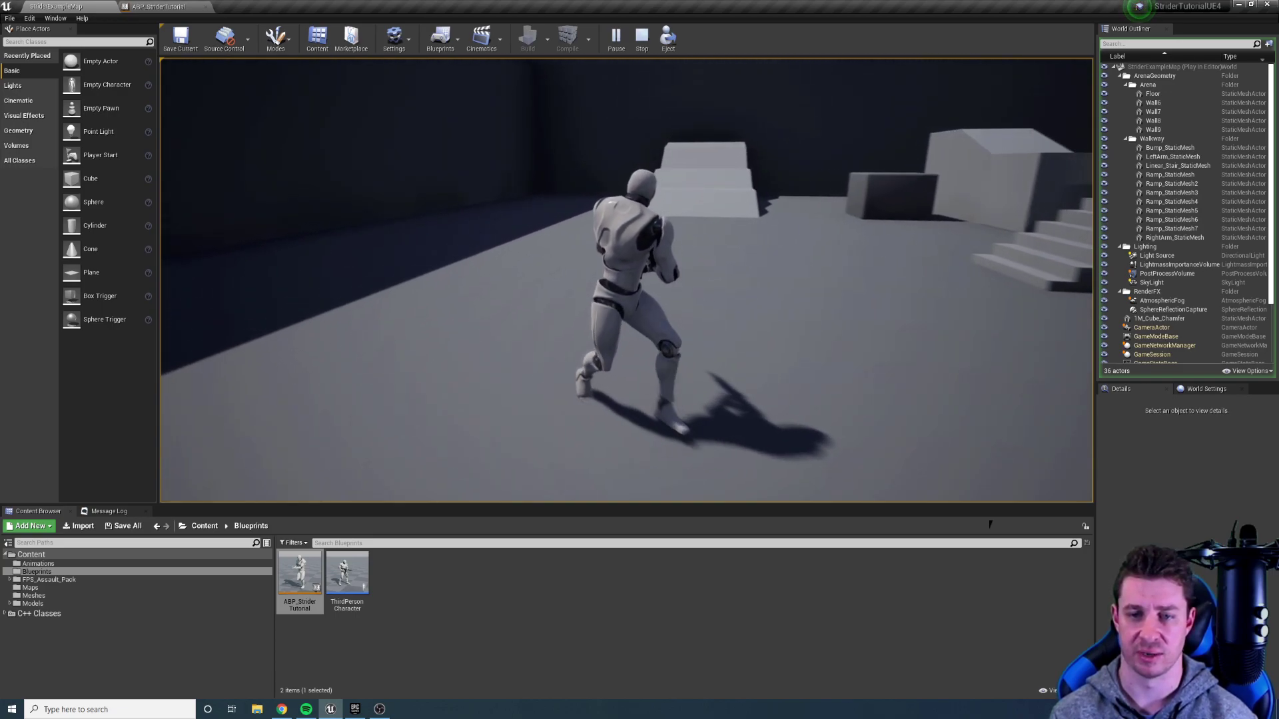
key("w")
key("d")
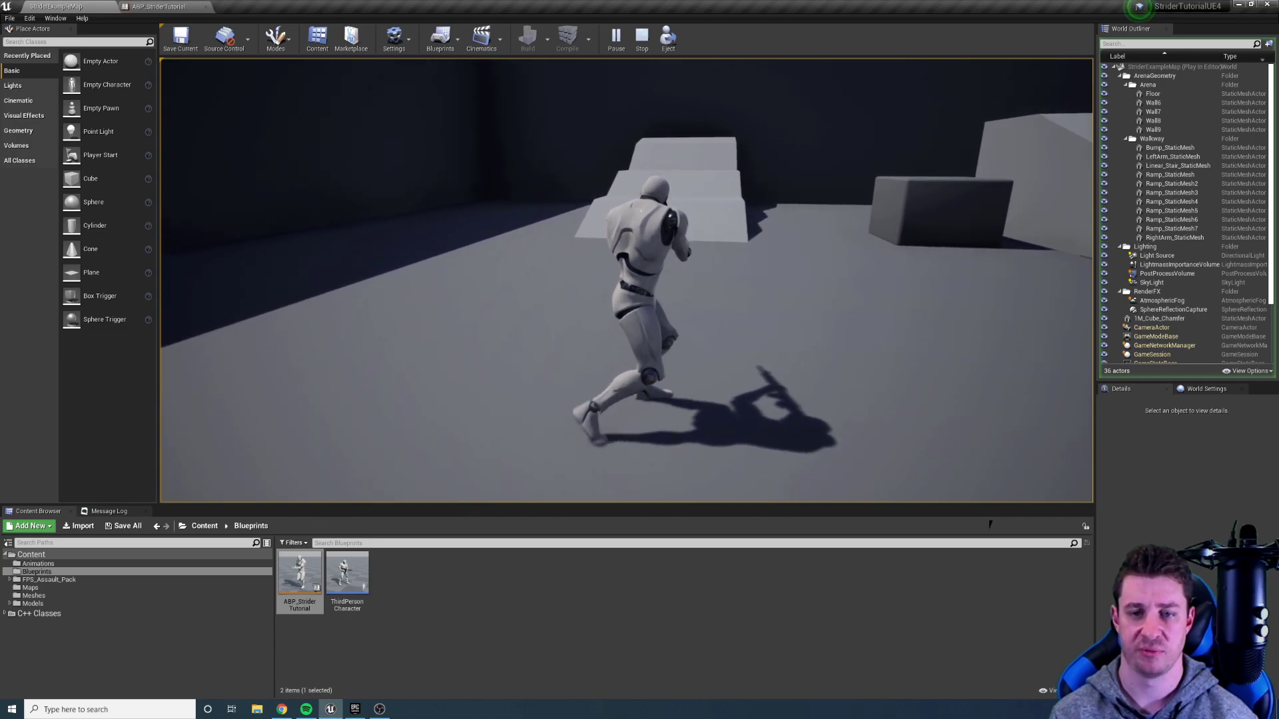
key("w")
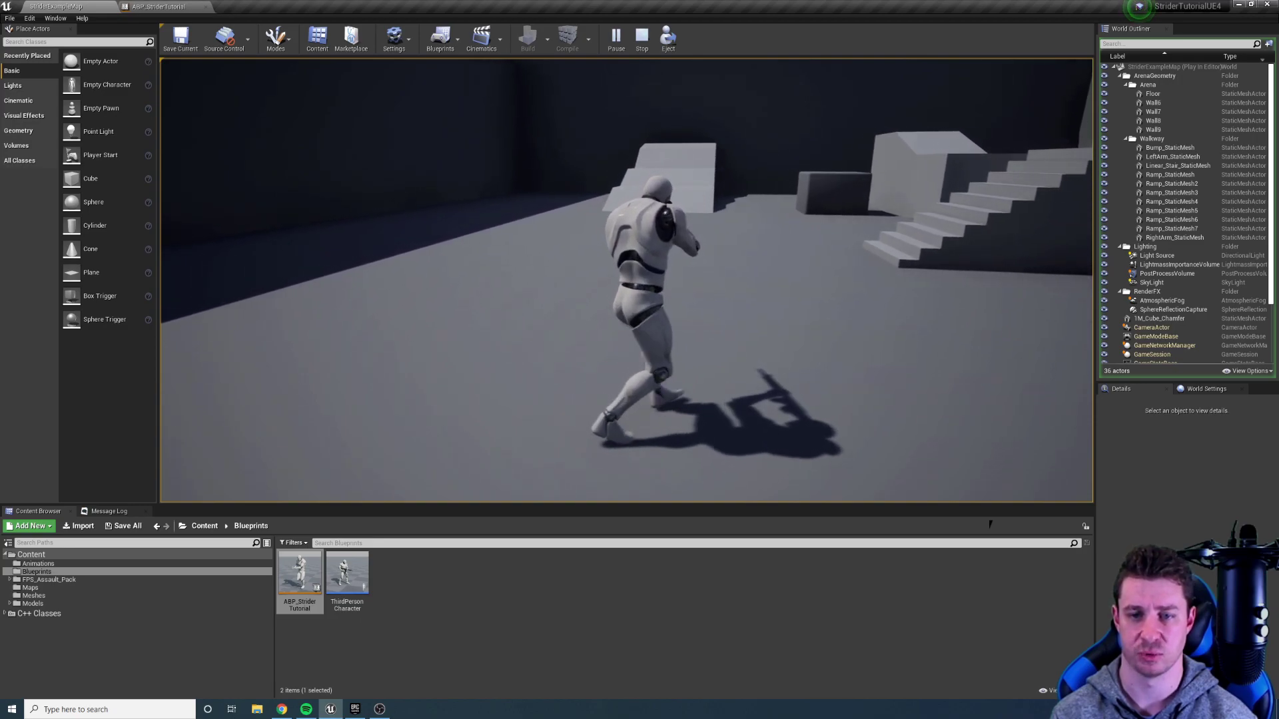
key("w")
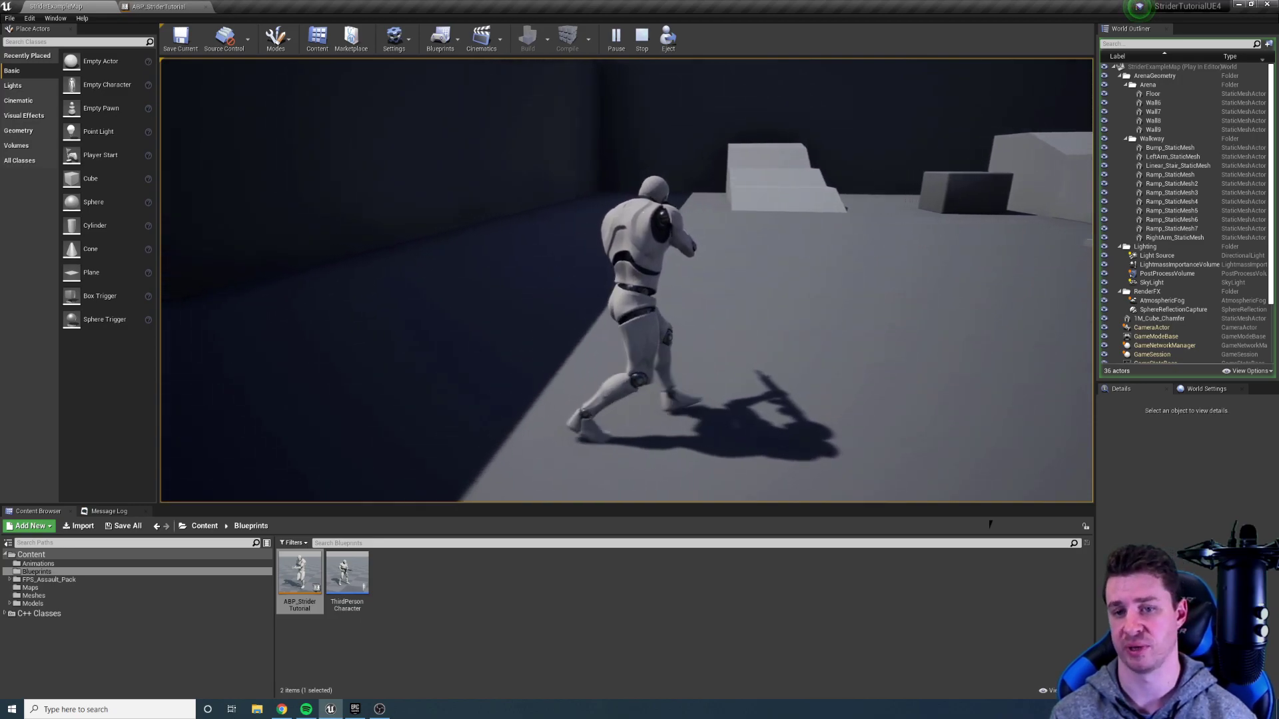
key("w")
key("w")
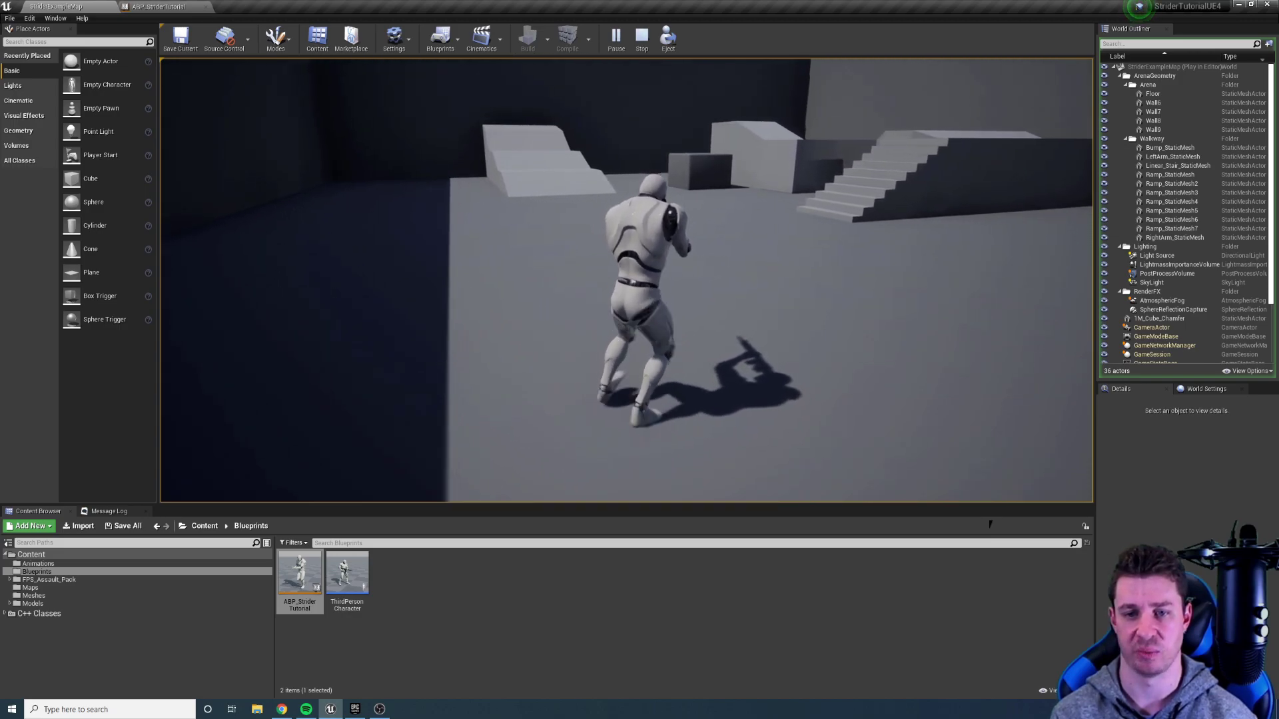
key("w")
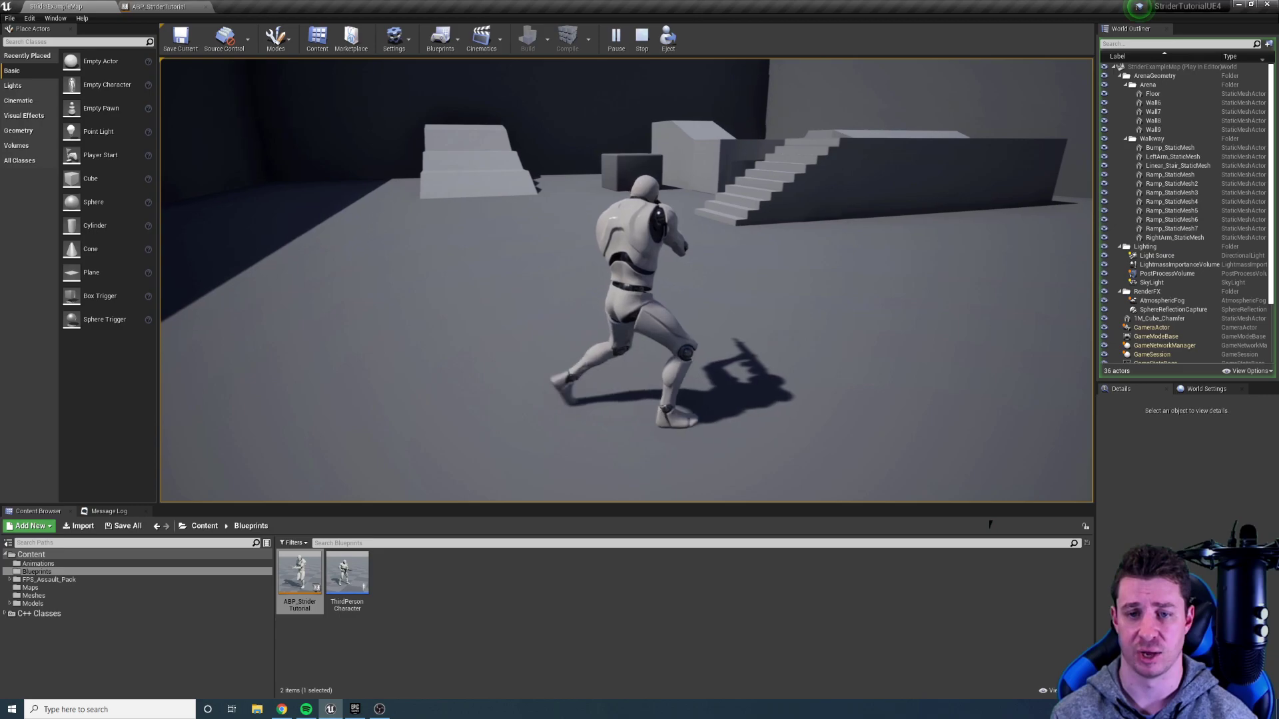
key("w")
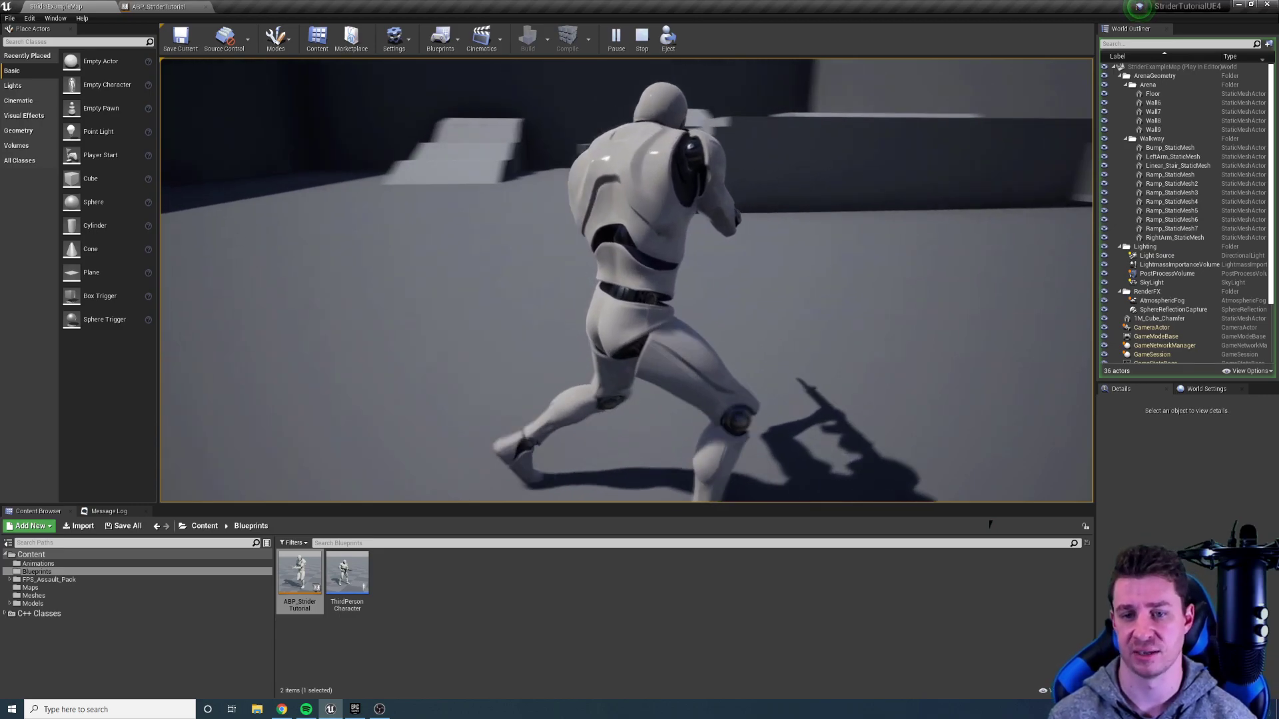
key("w")
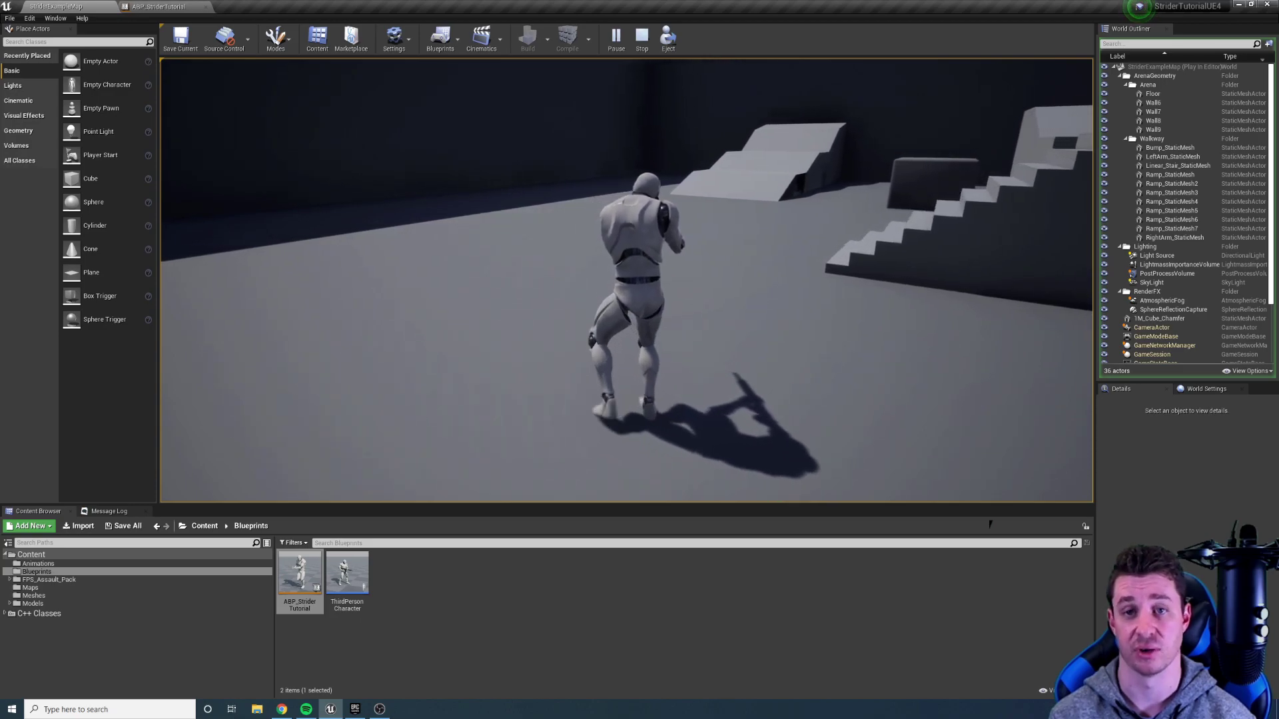
Run the character onto the stepped ramp and stop on the slope to examine its standing foot placement
key("w")
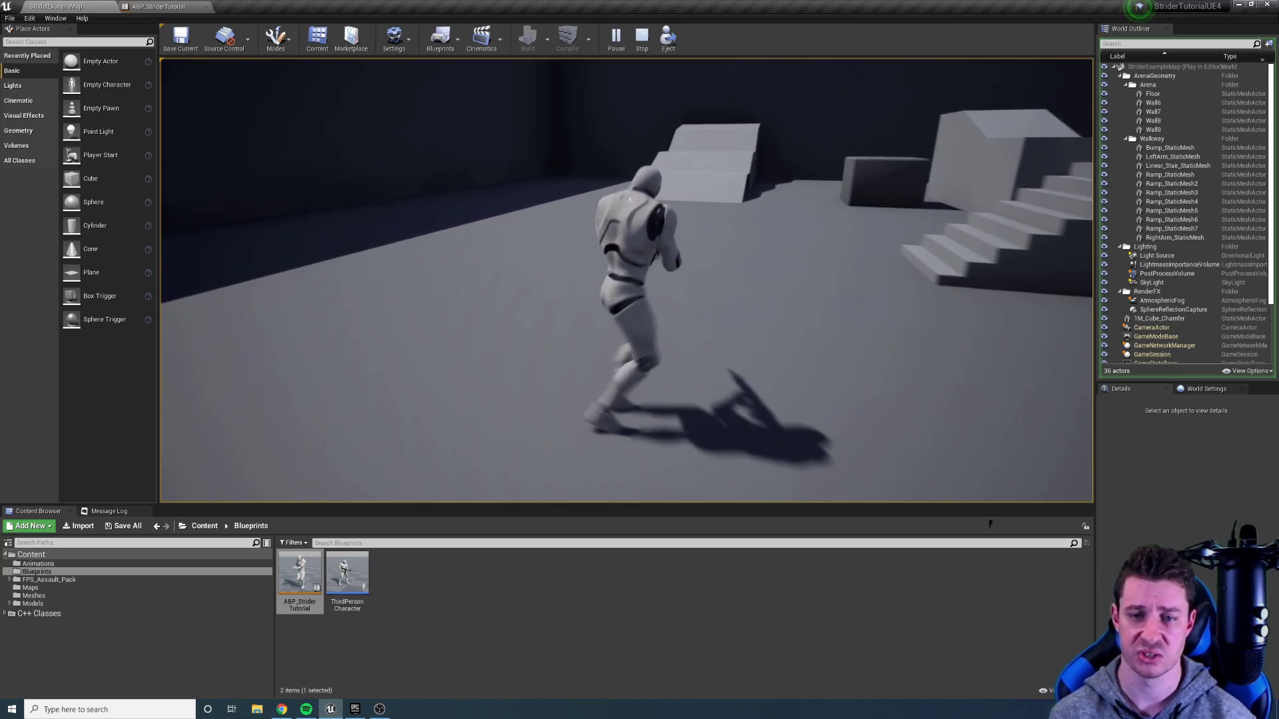
key("w")
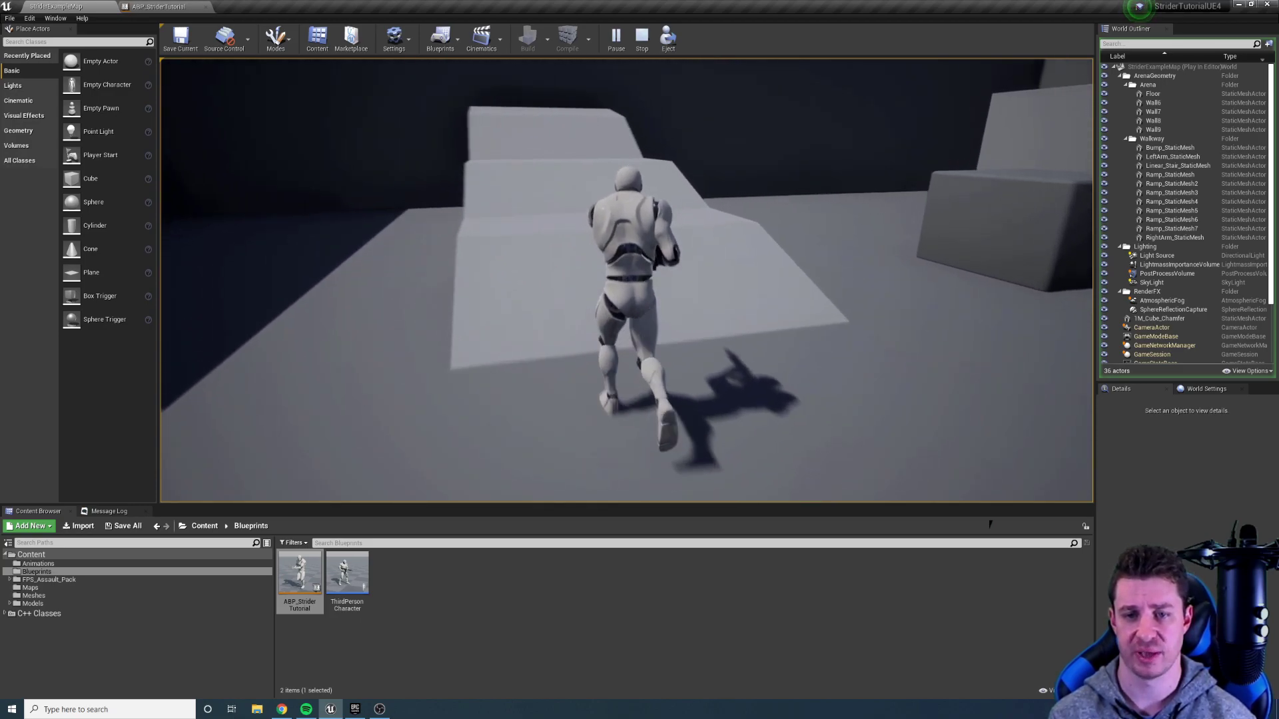
key("d")
key("w")
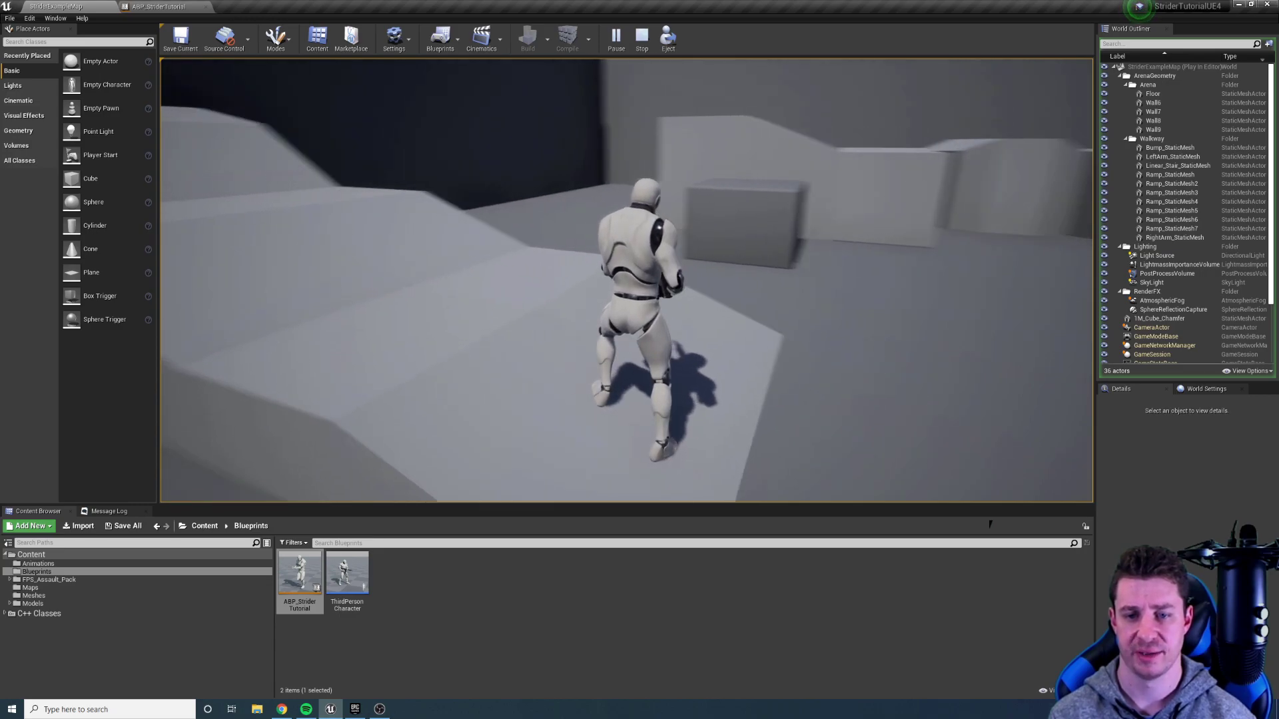
key("w")
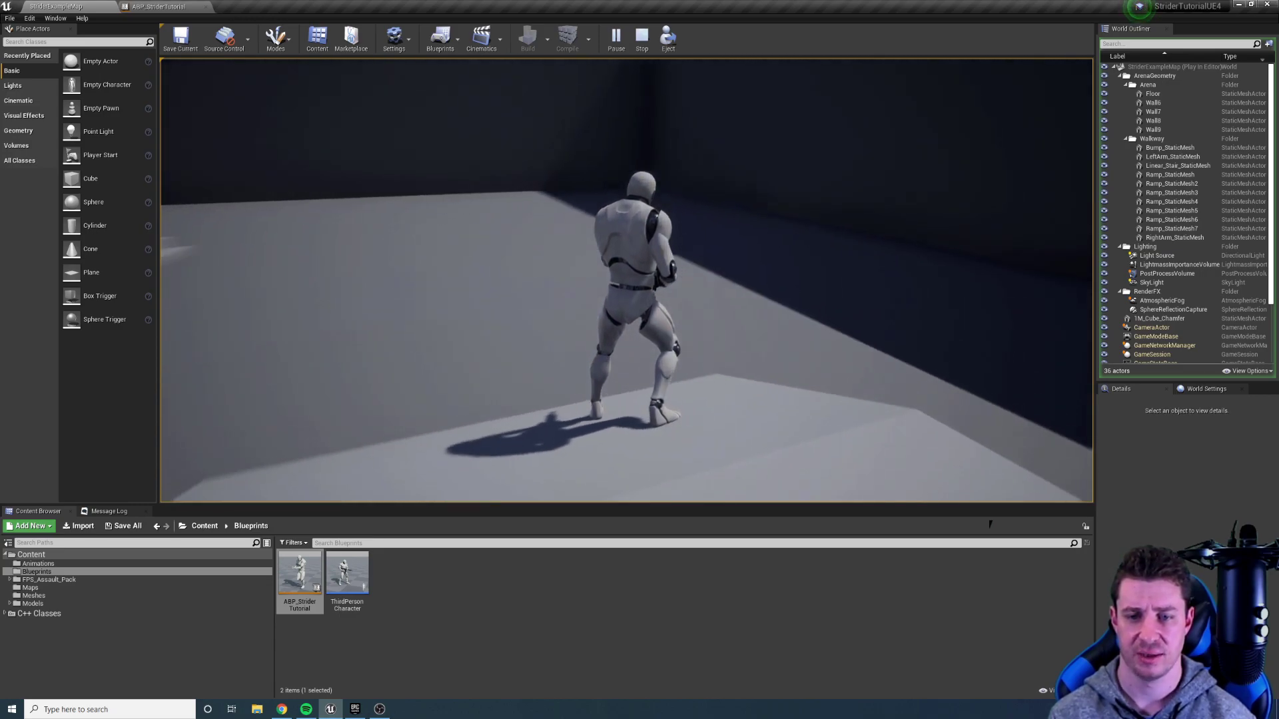
key("w")
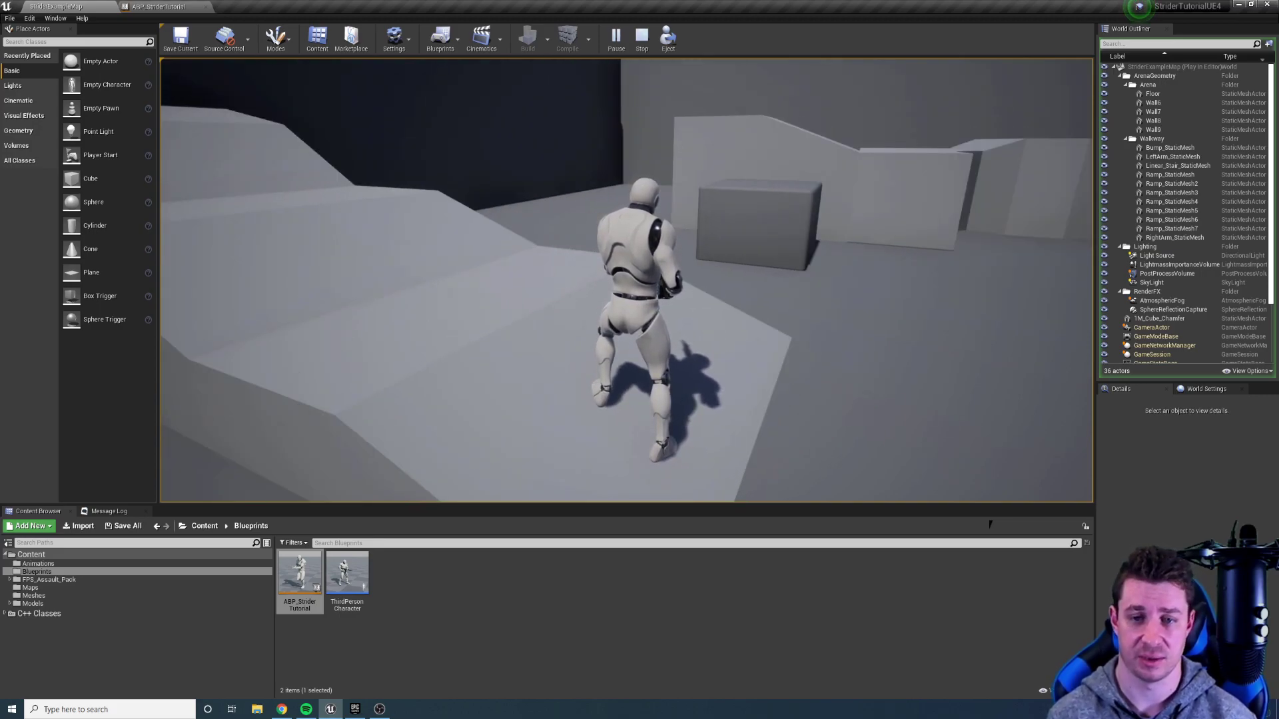
Jog the character up, down and across the stepped ramp to examine how its legs adapt to the slope while moving
key("w")
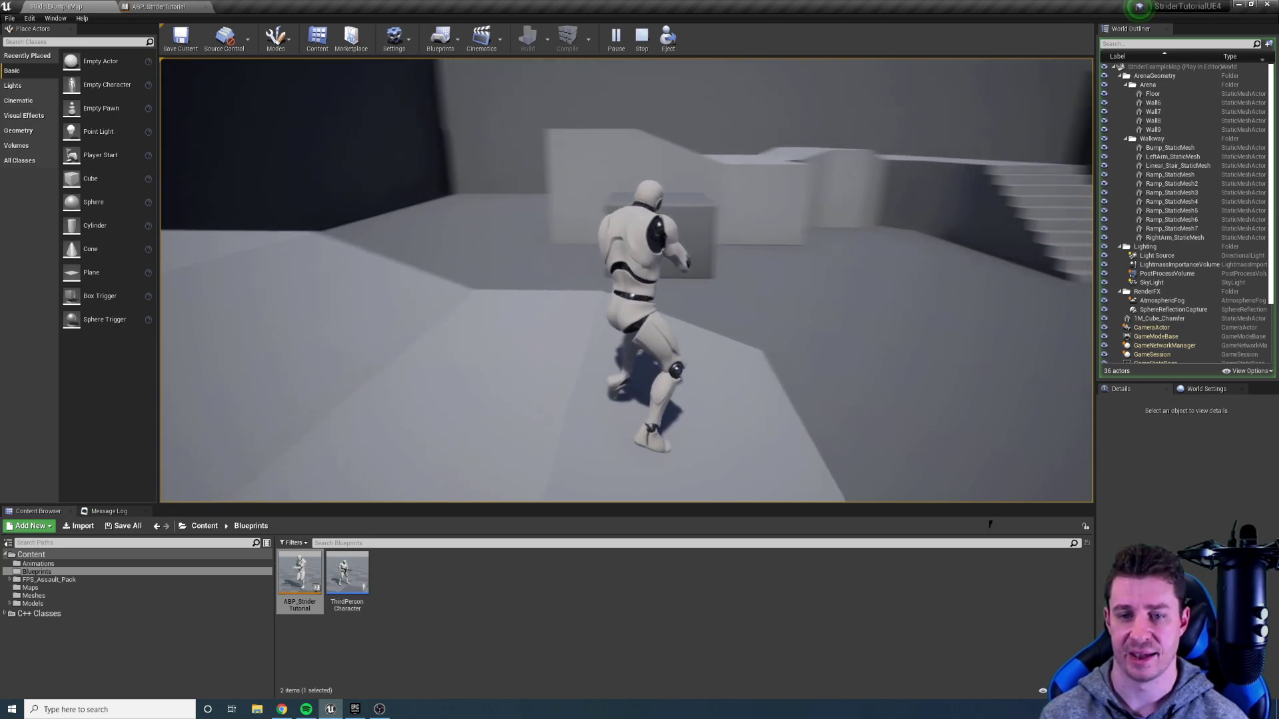
key("w")
key("w")
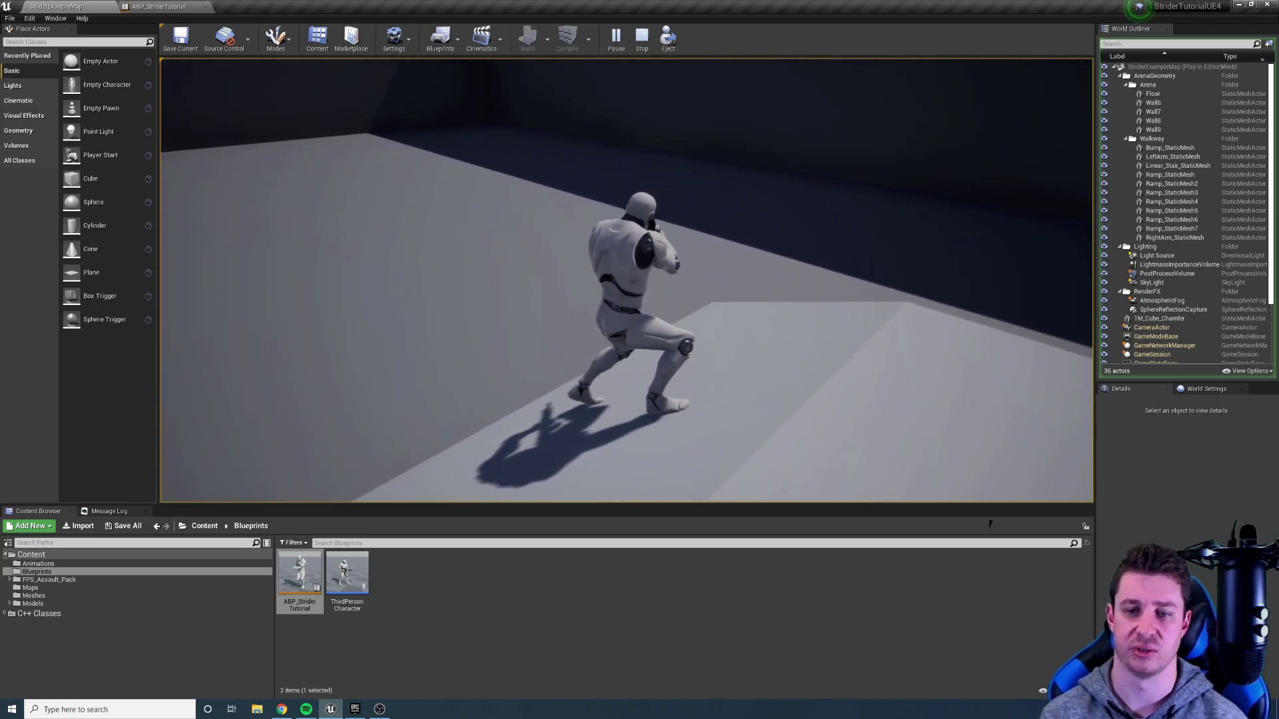
key("w")
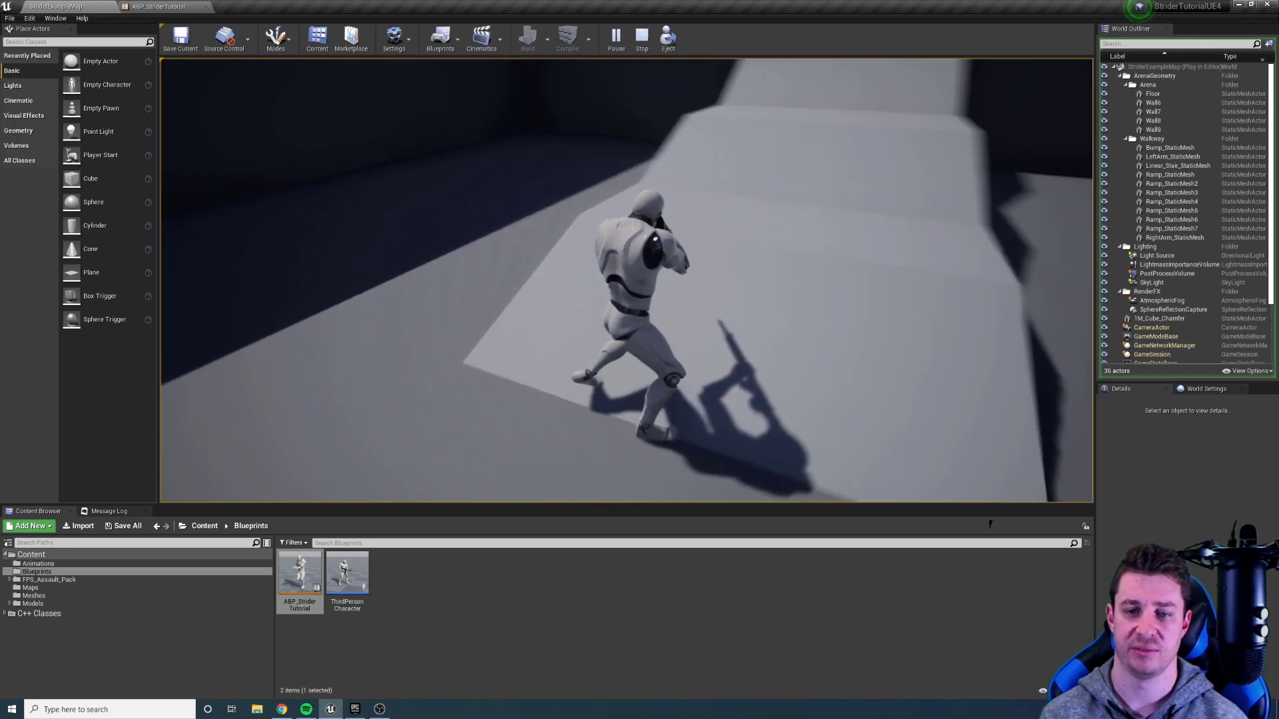
key("w")
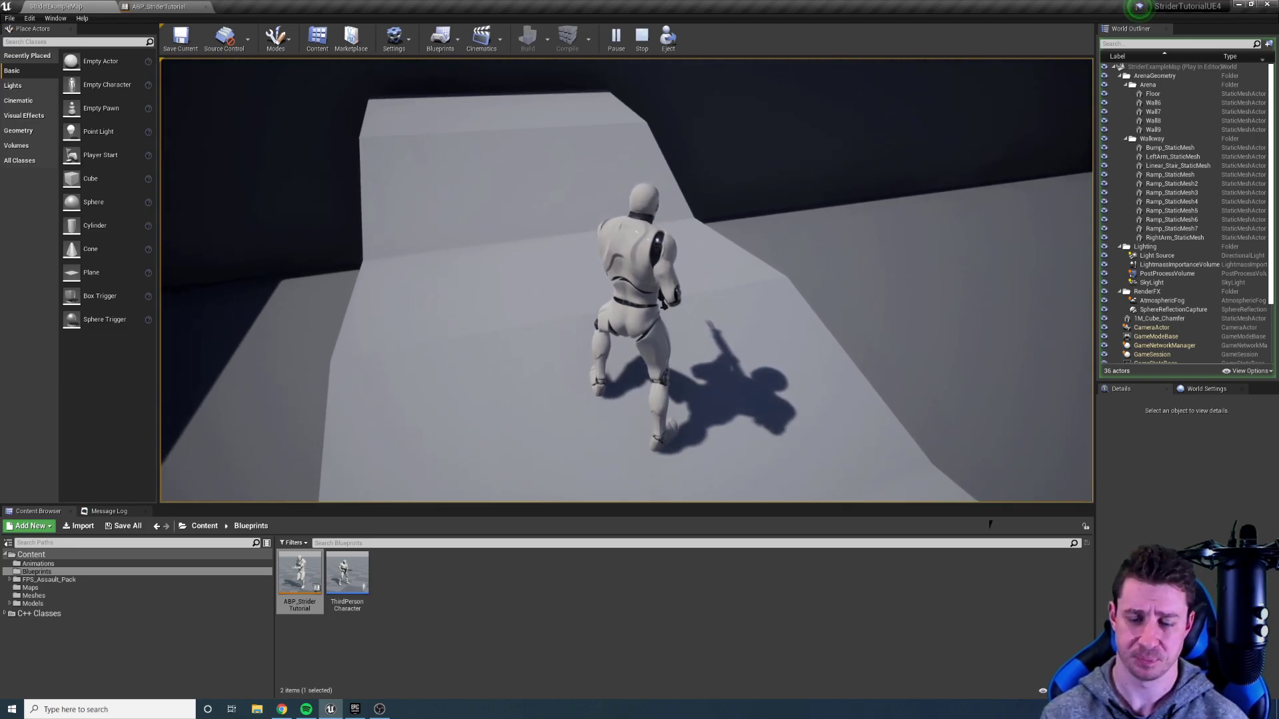
key("w")
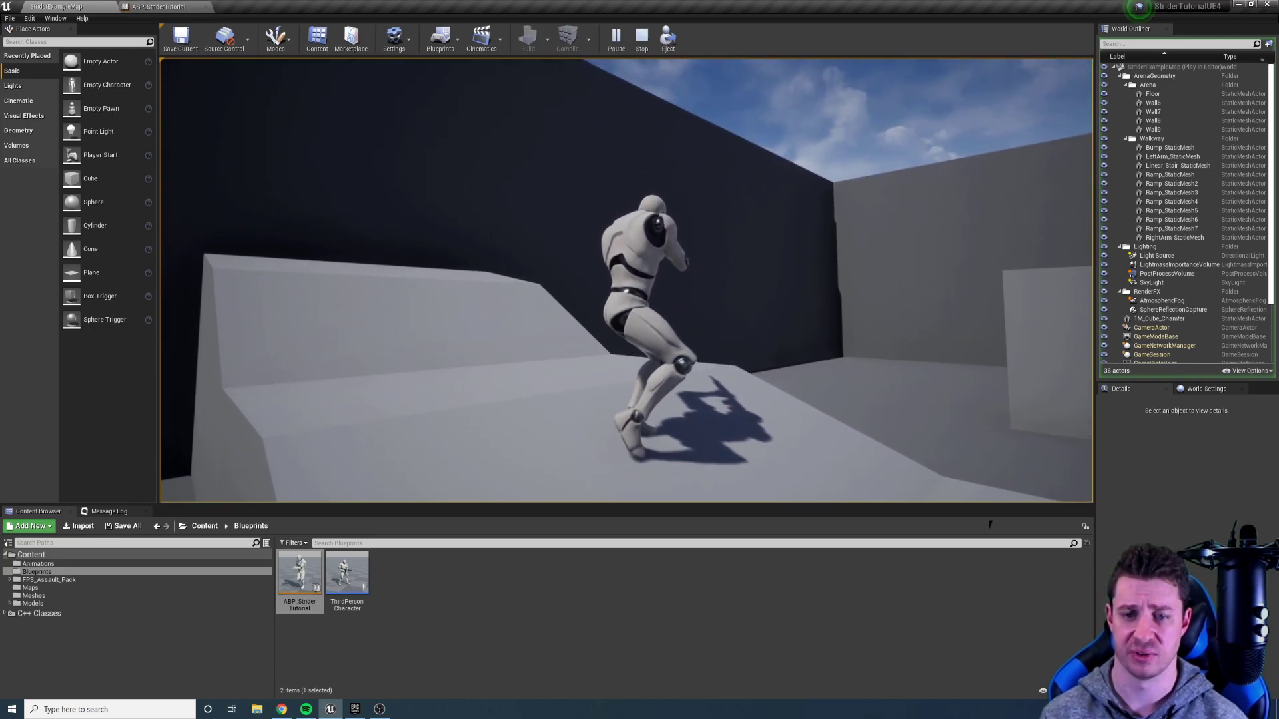
key("w")
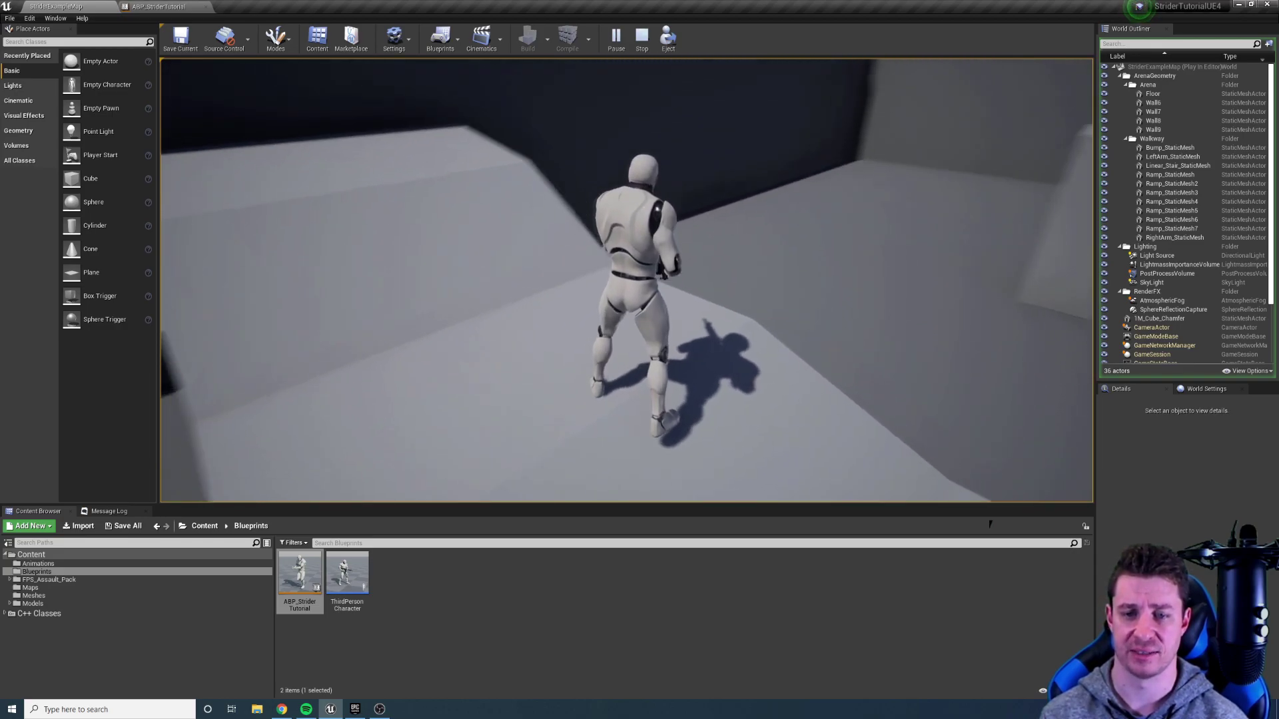
Move the character forward and sideways in short stretches on the stepped ramp and examine its legs and feet from a low angle
key("w")
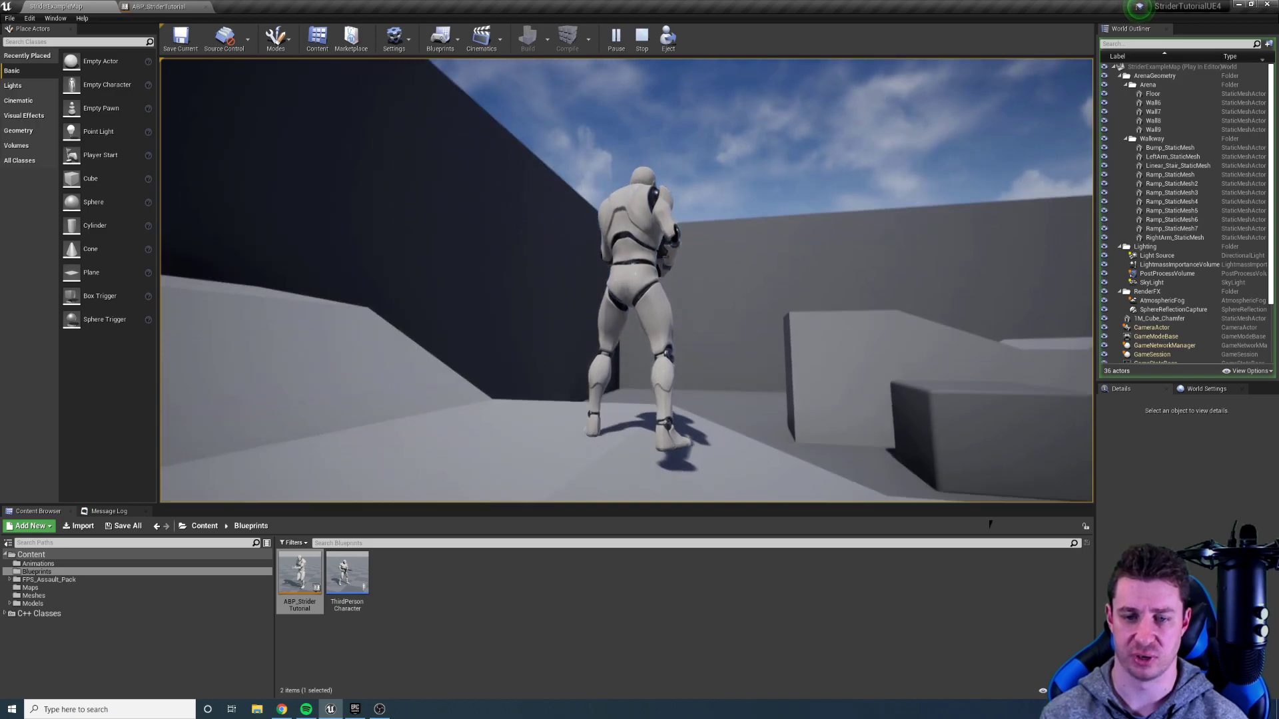
key("w")
key("d")
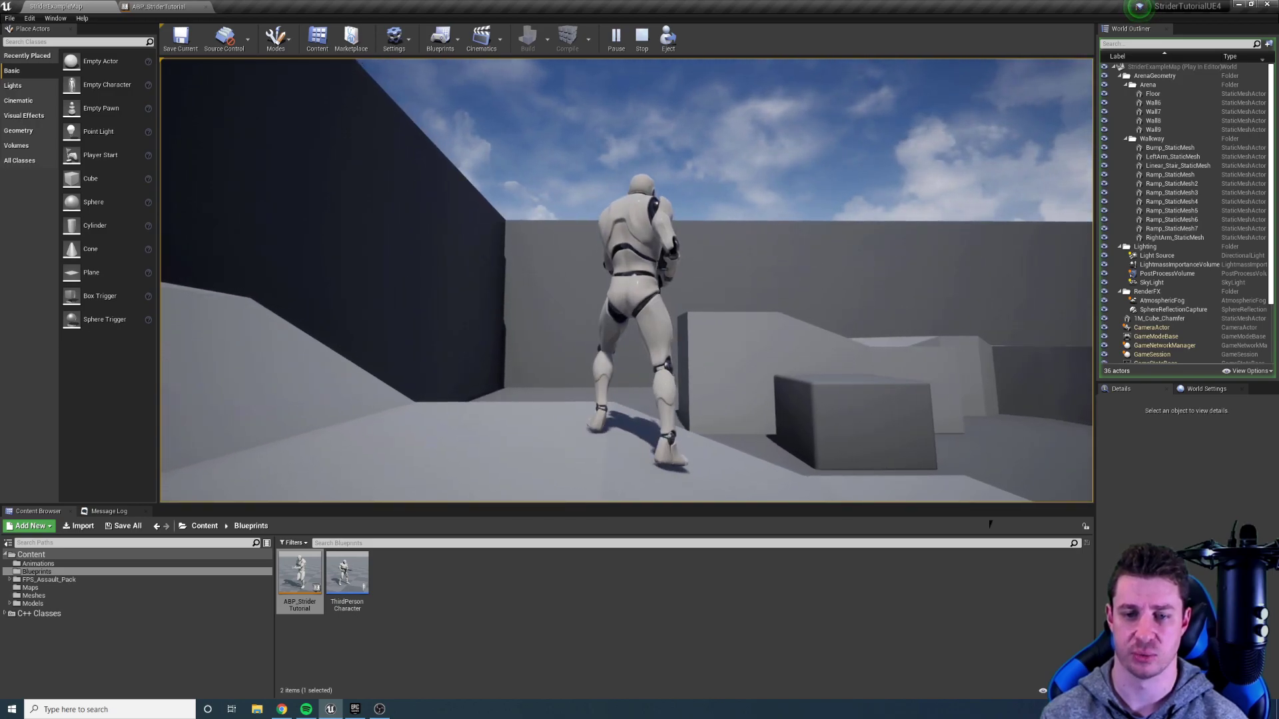
key("w")
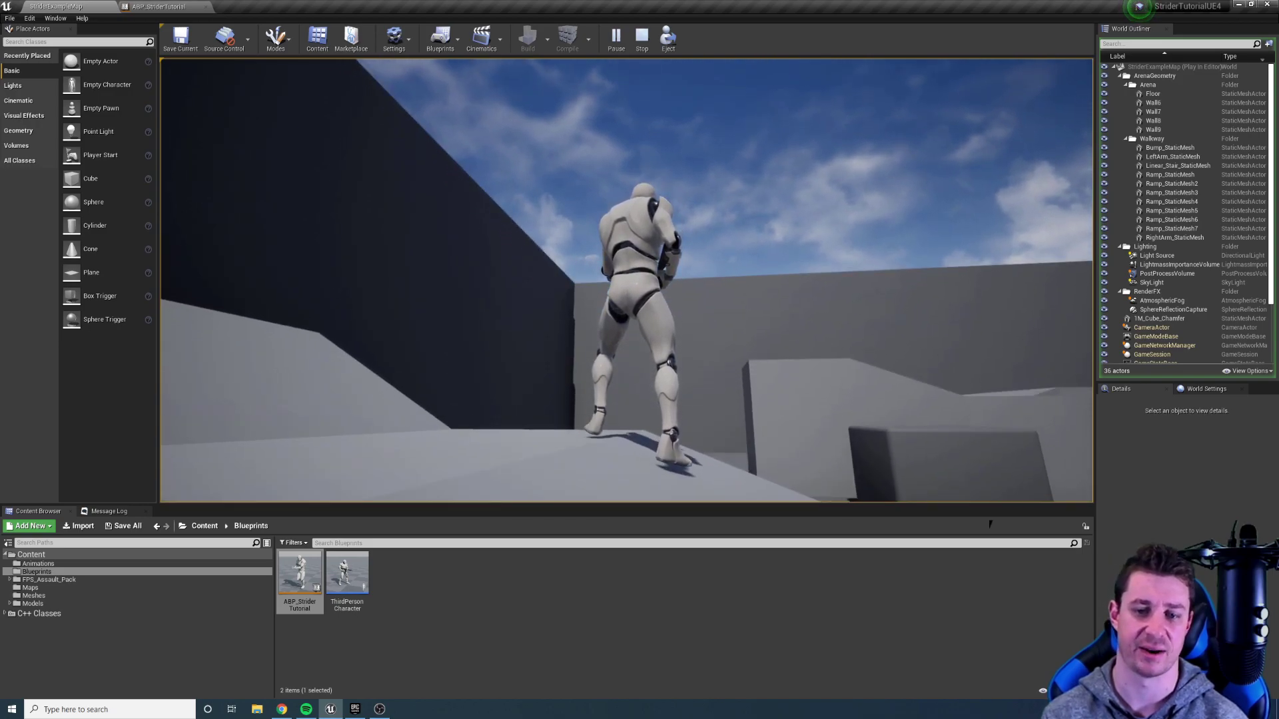
key("d")
key("a")
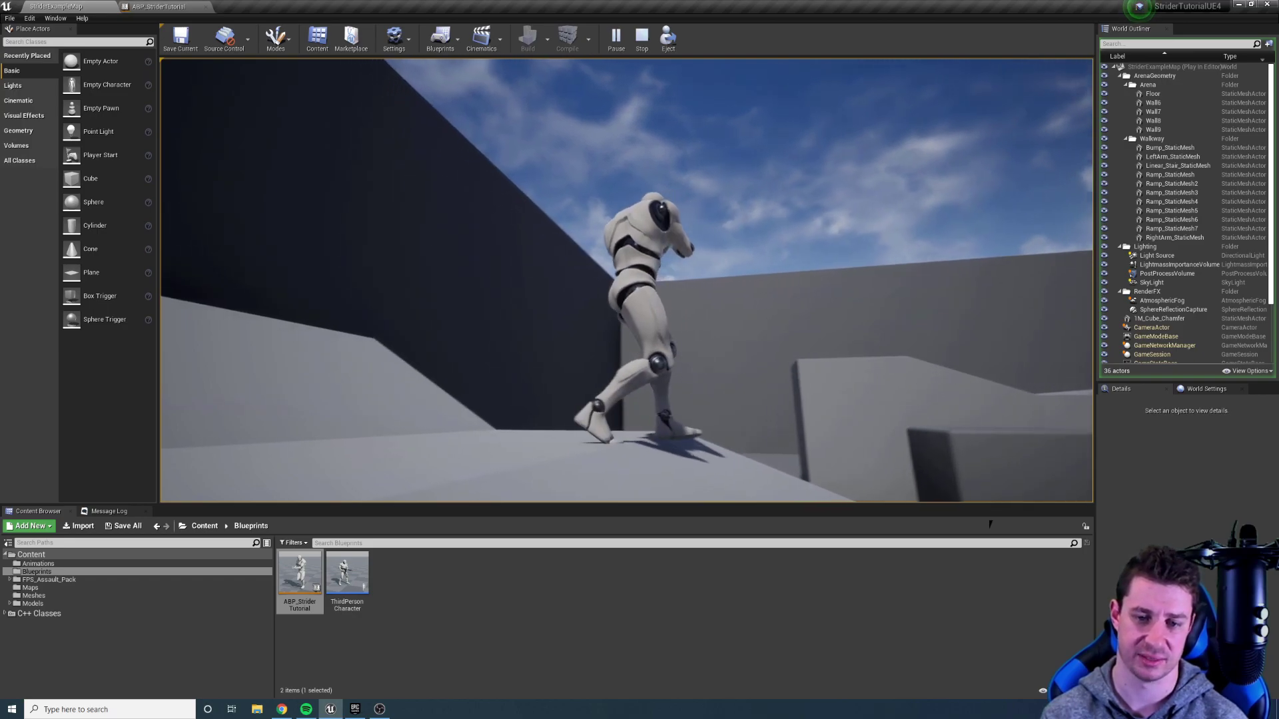
Jog the character diagonally across the stepped ramp and down onto the open floor to examine its stride across the transition
key("w")
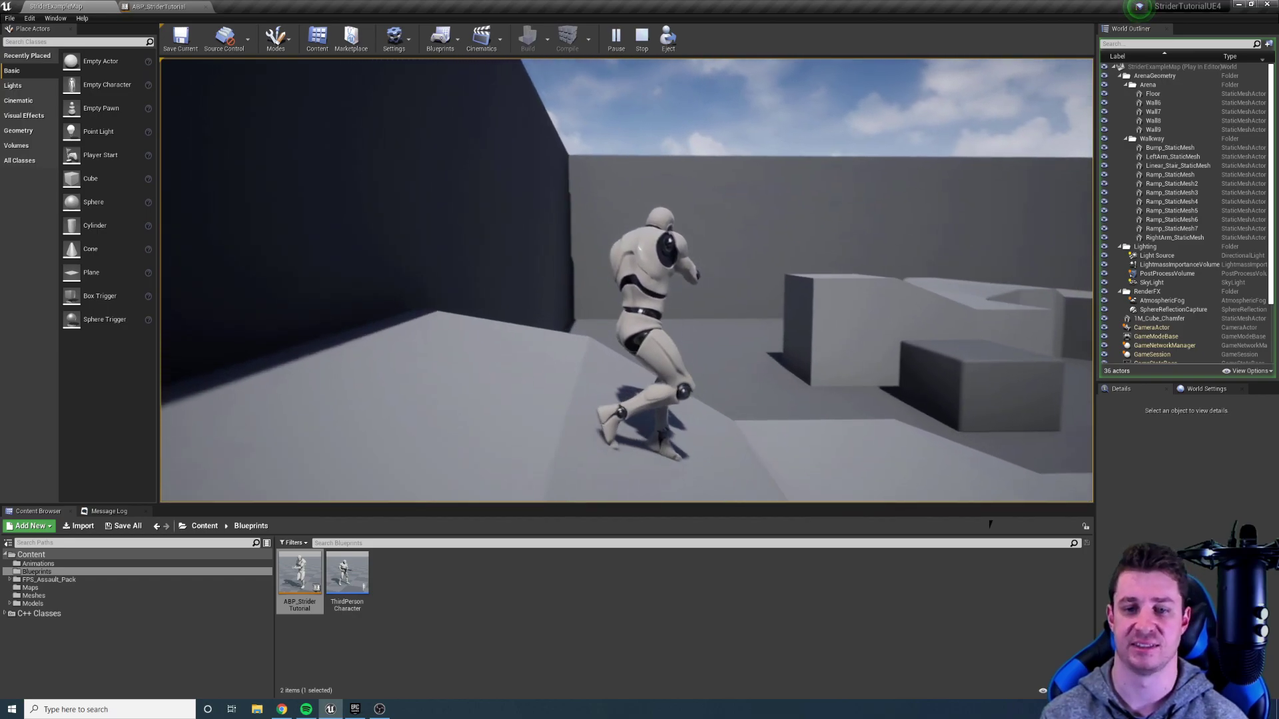
key("d")
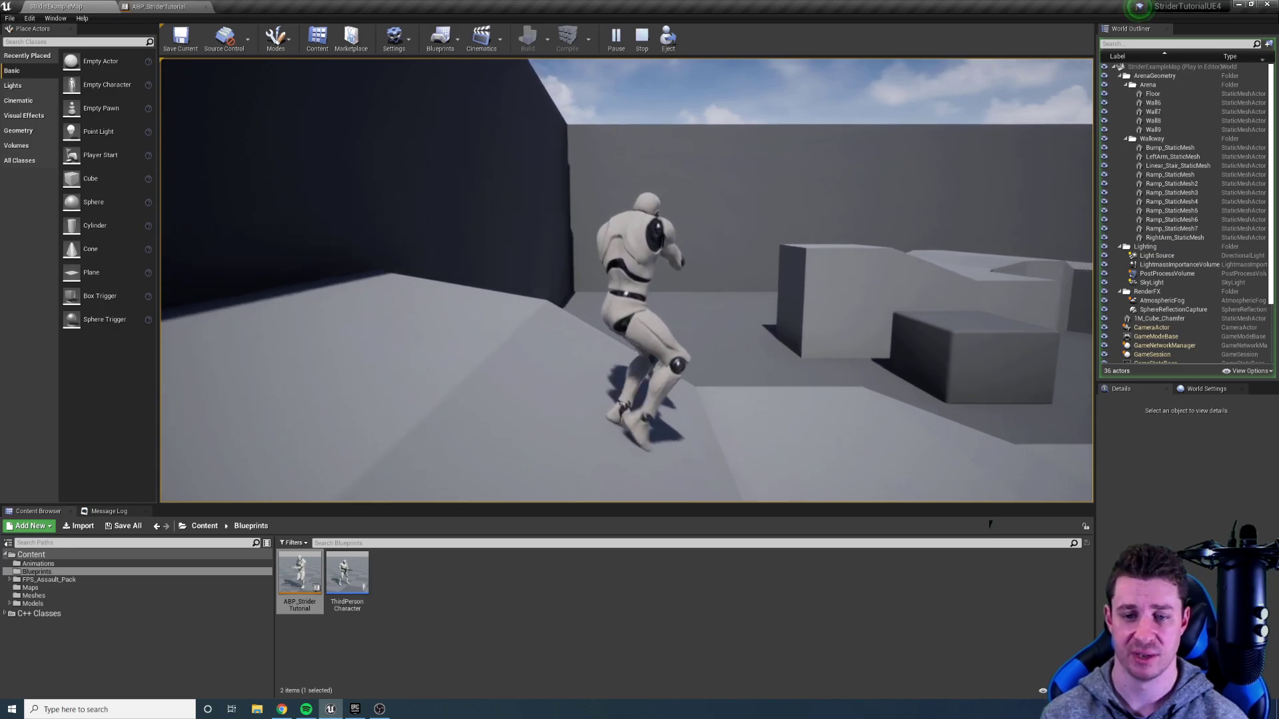
key("w")
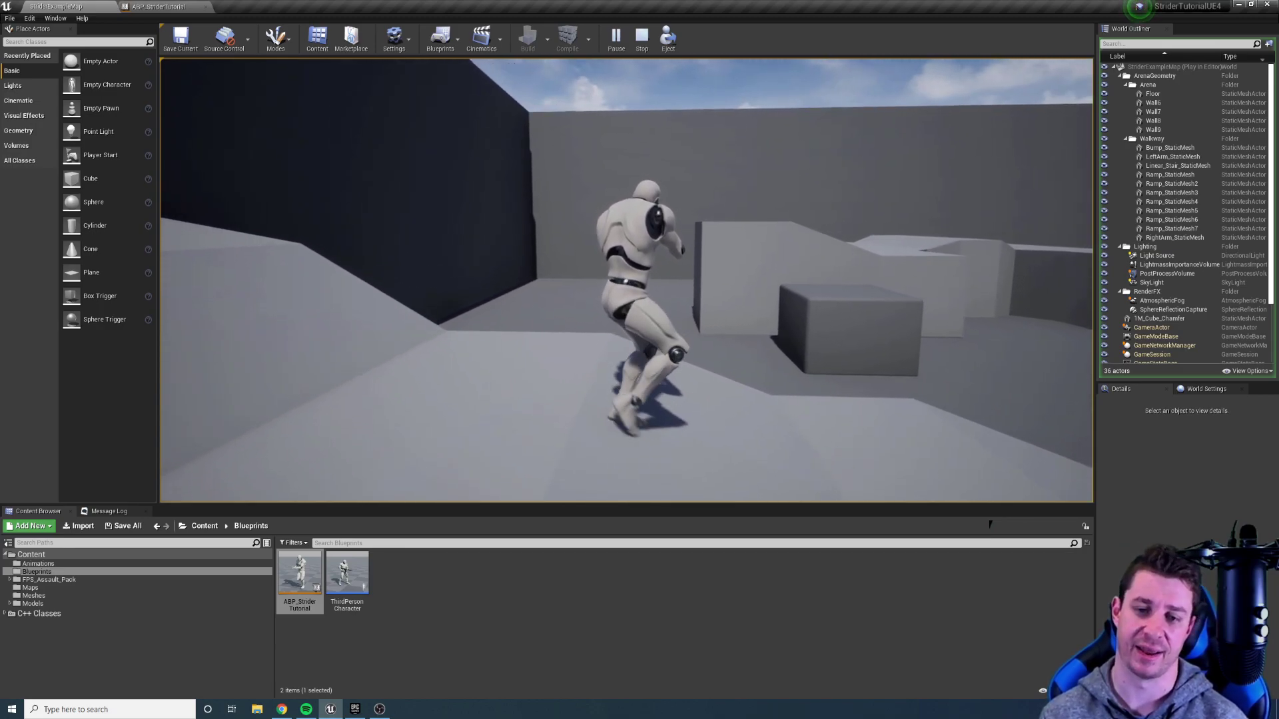
key("w")
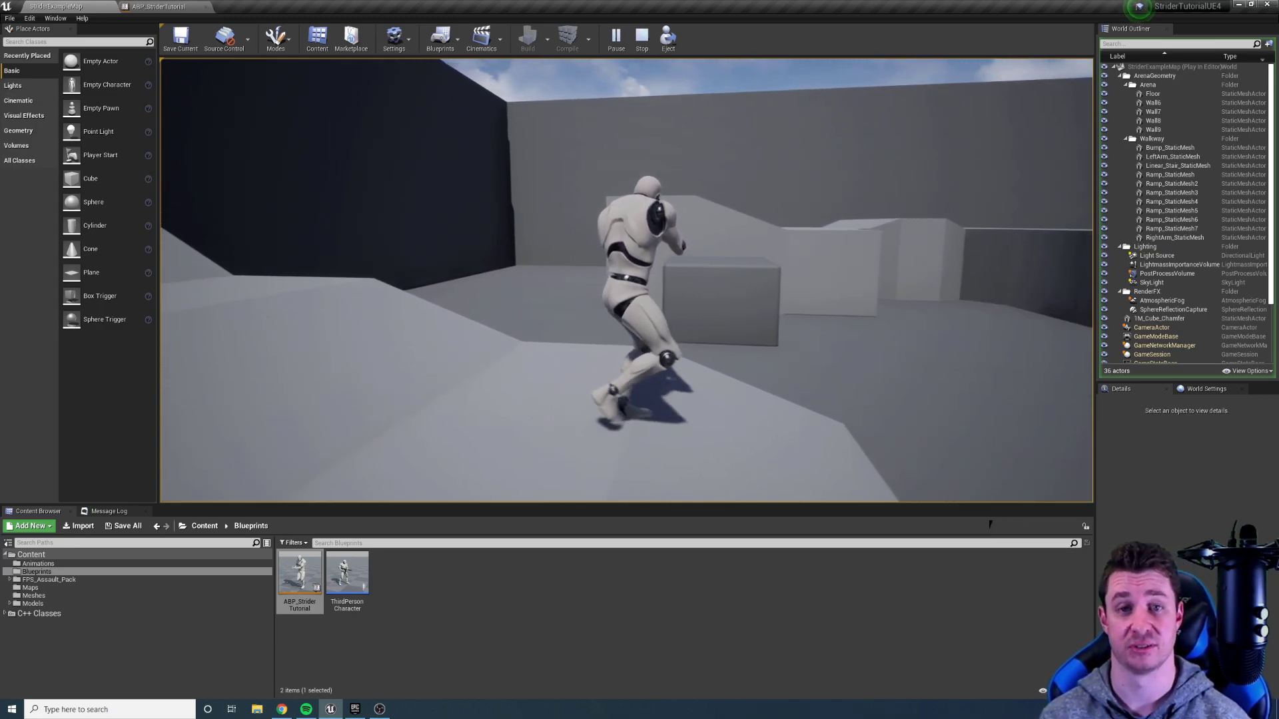
key("w")
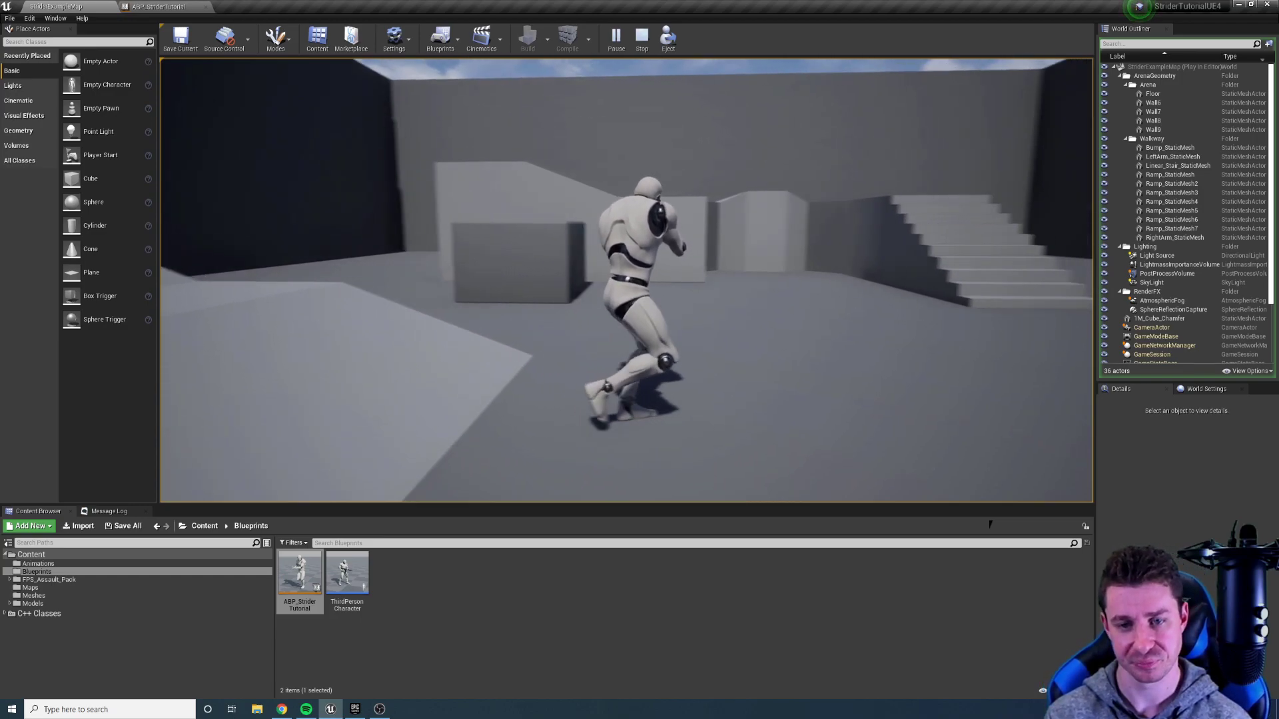
key("w")
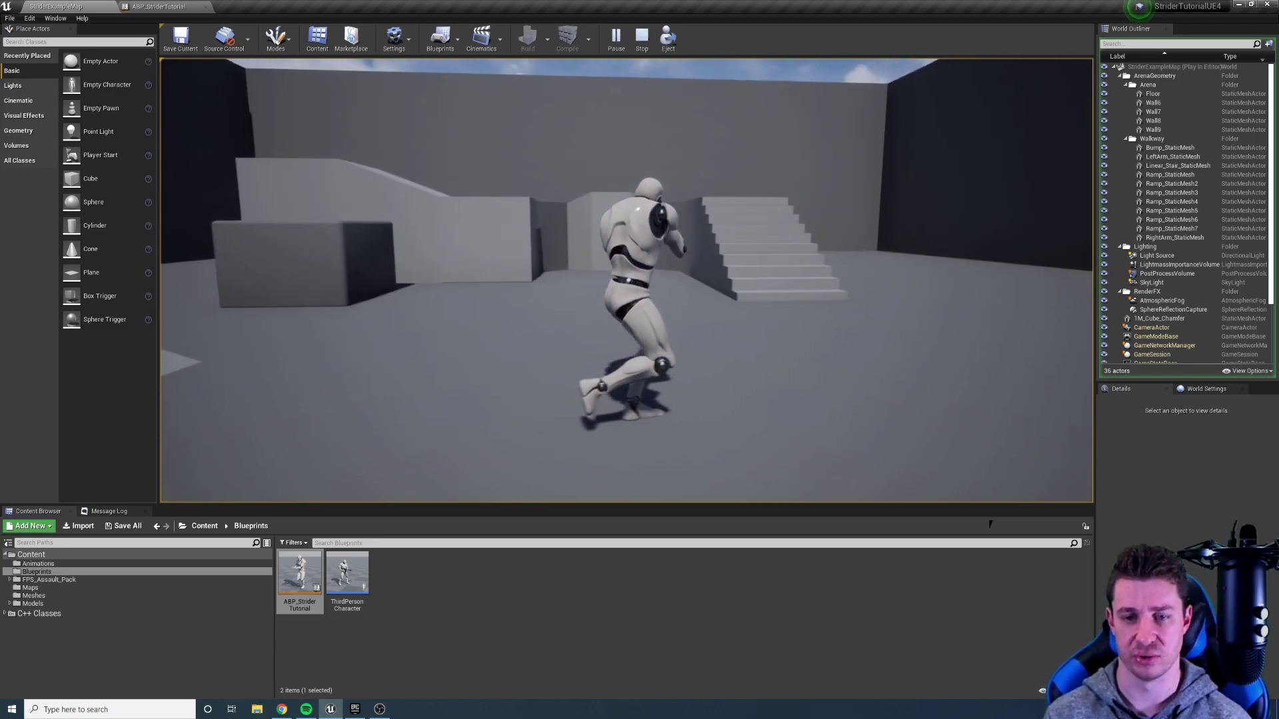
key("w")
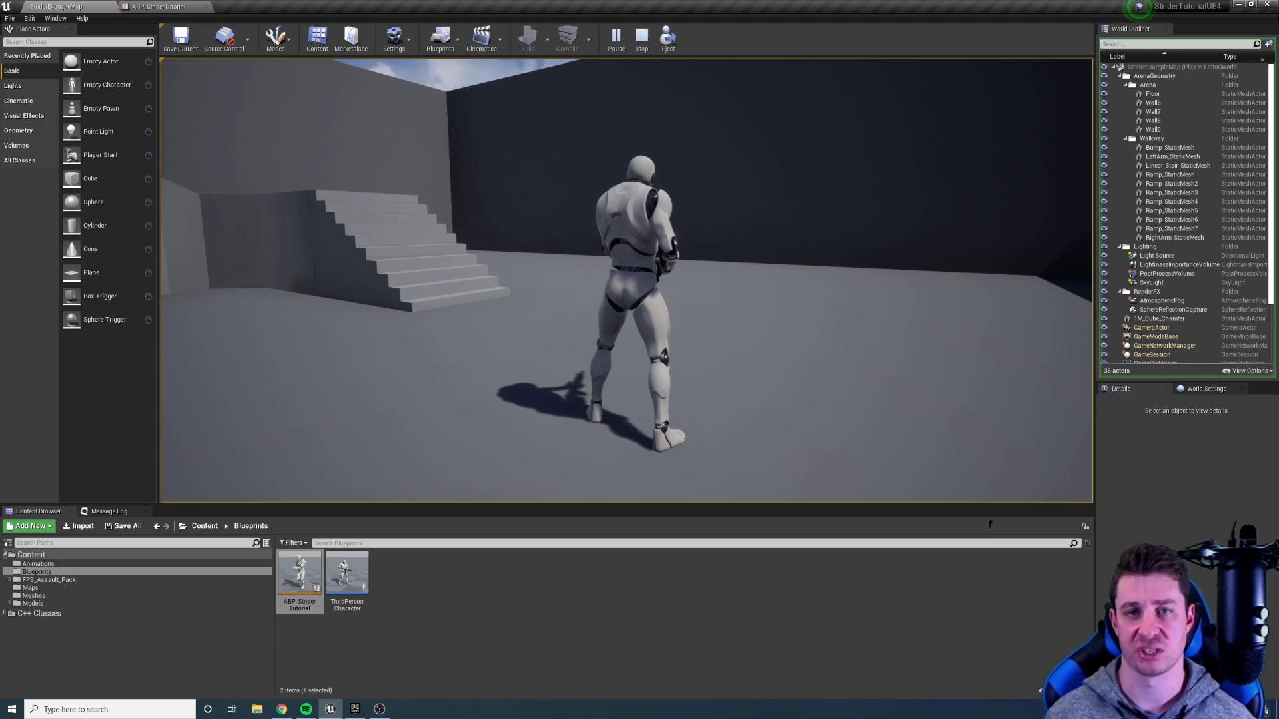
Run the character forward past the stairs and around the arena, stopping in the shaded area, to examine its lean while turning
key("w")
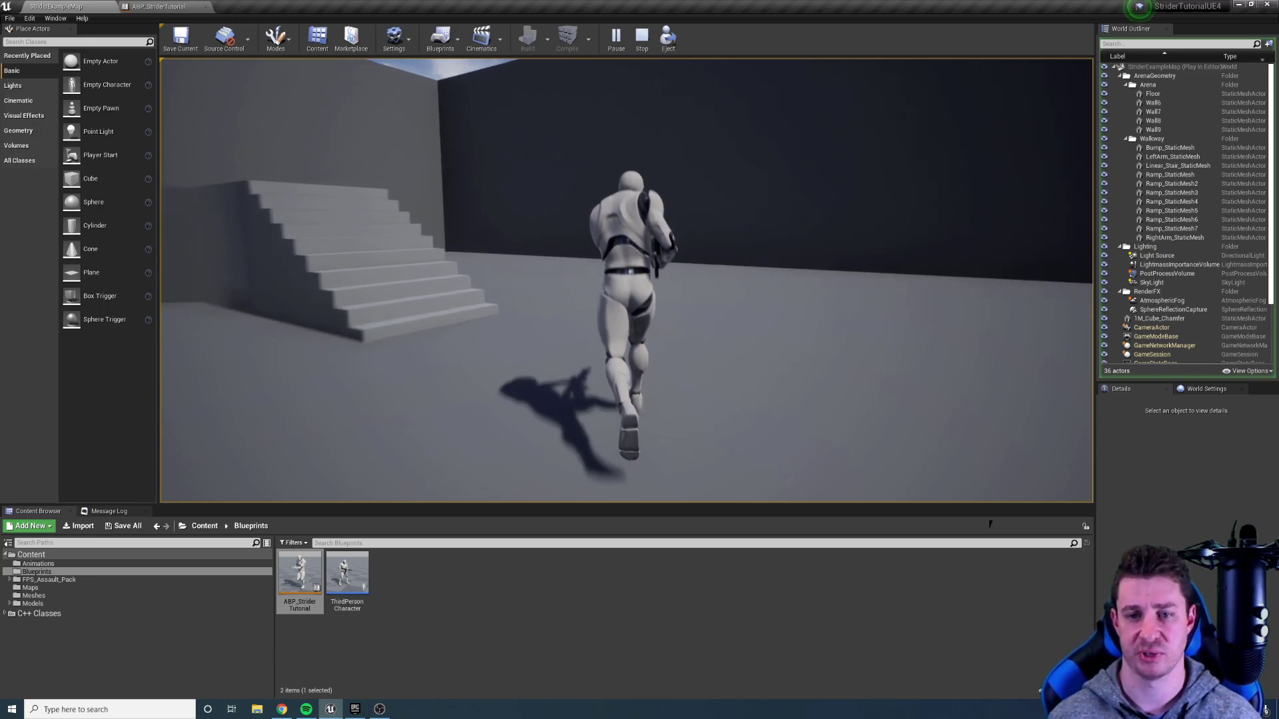
key("w")
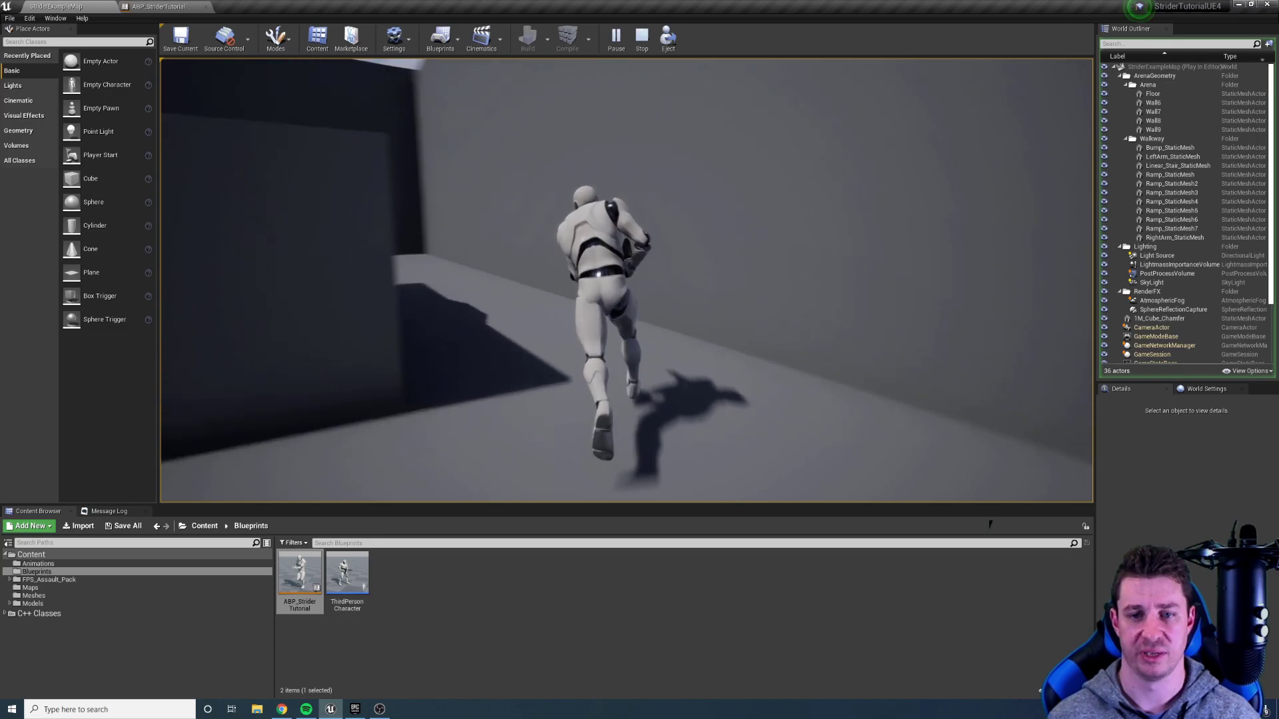
key("w")
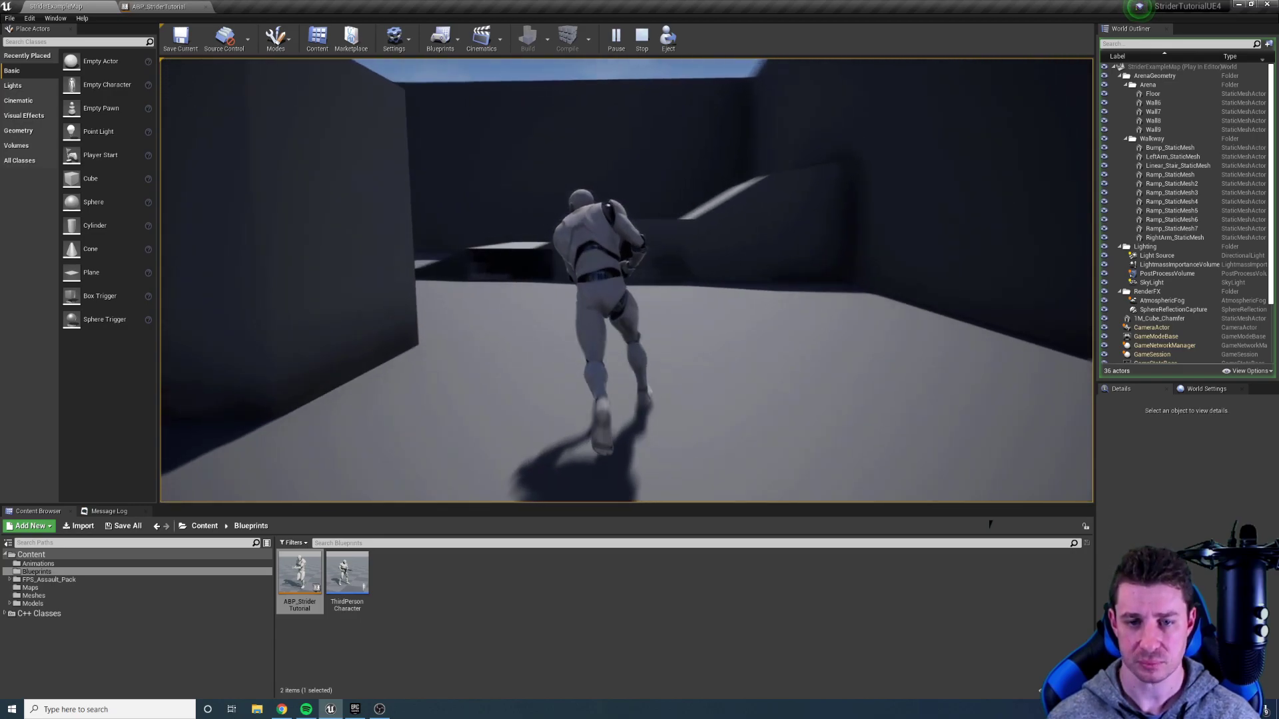
key("w")
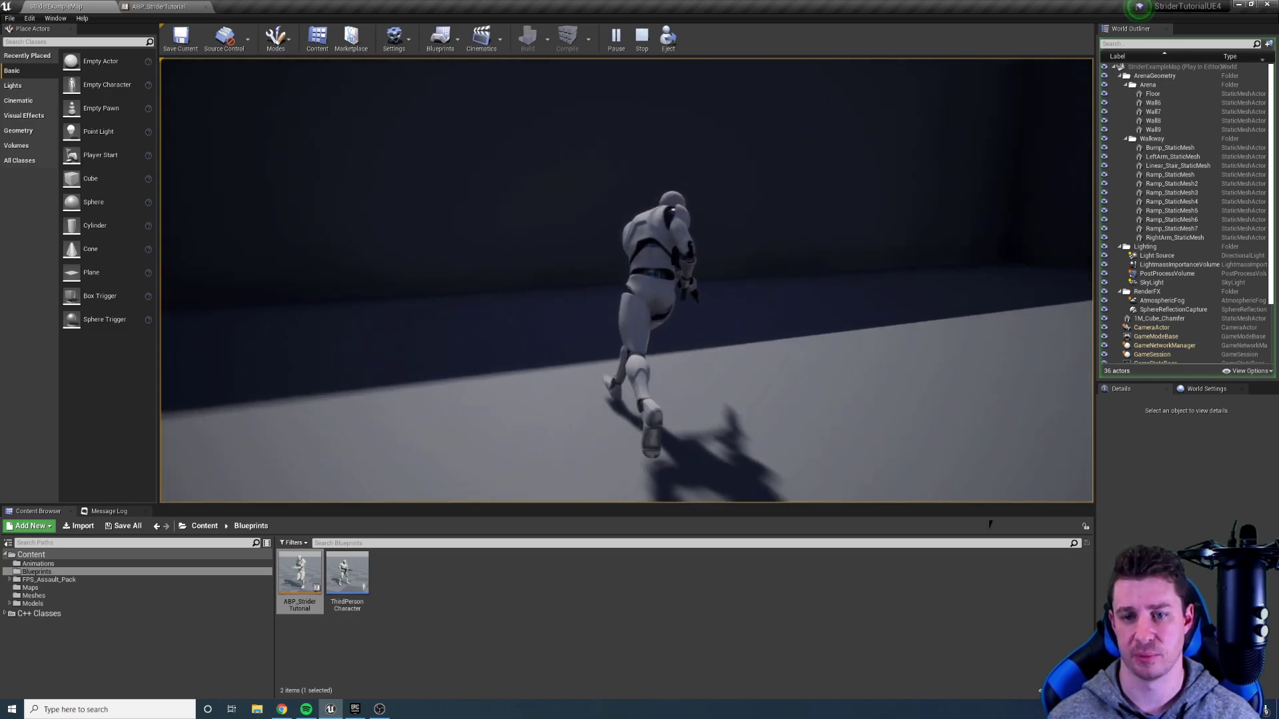
key("w")
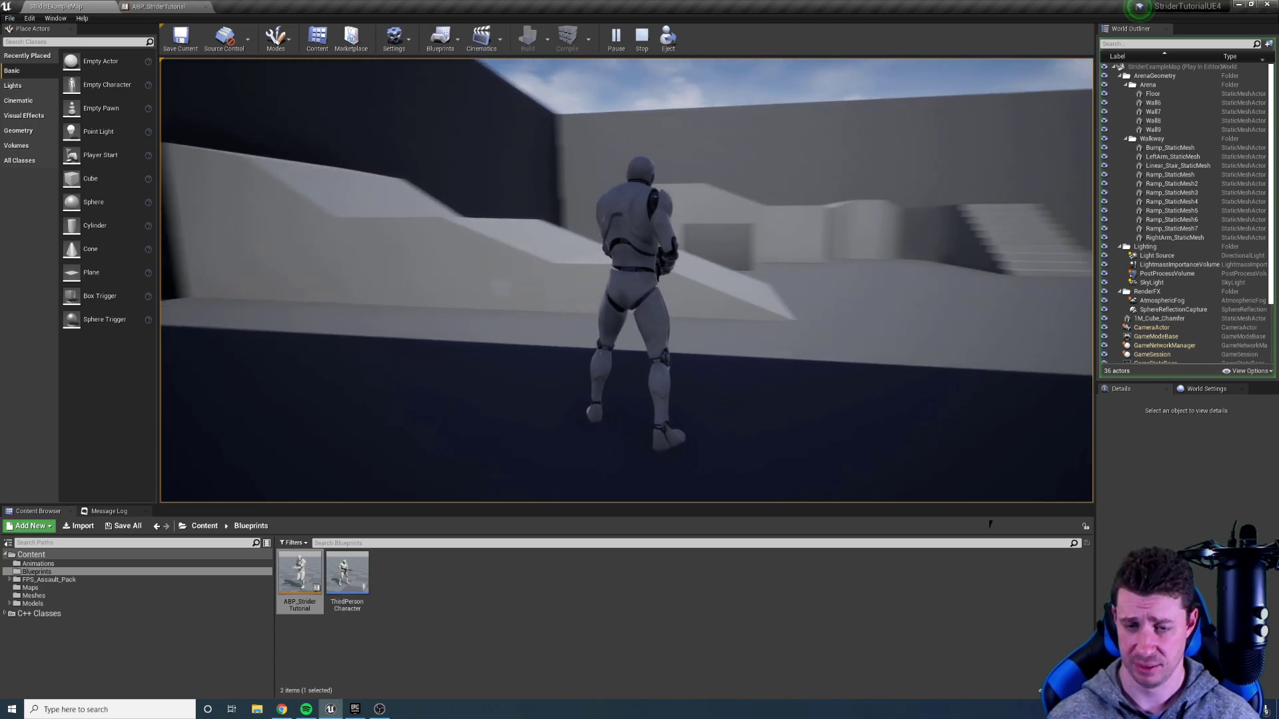
Run the character in continuous curves to both sides across the arena floor to compare the body lean in each turning direction
key("w")
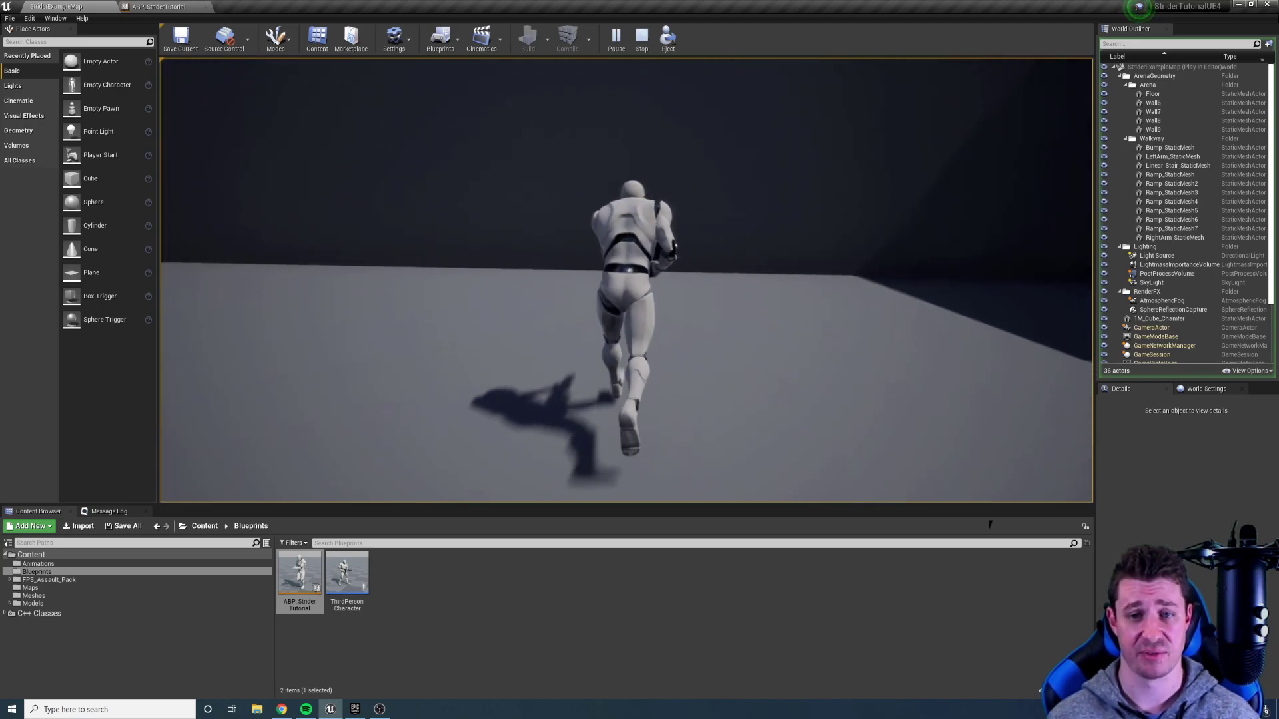
key("w")
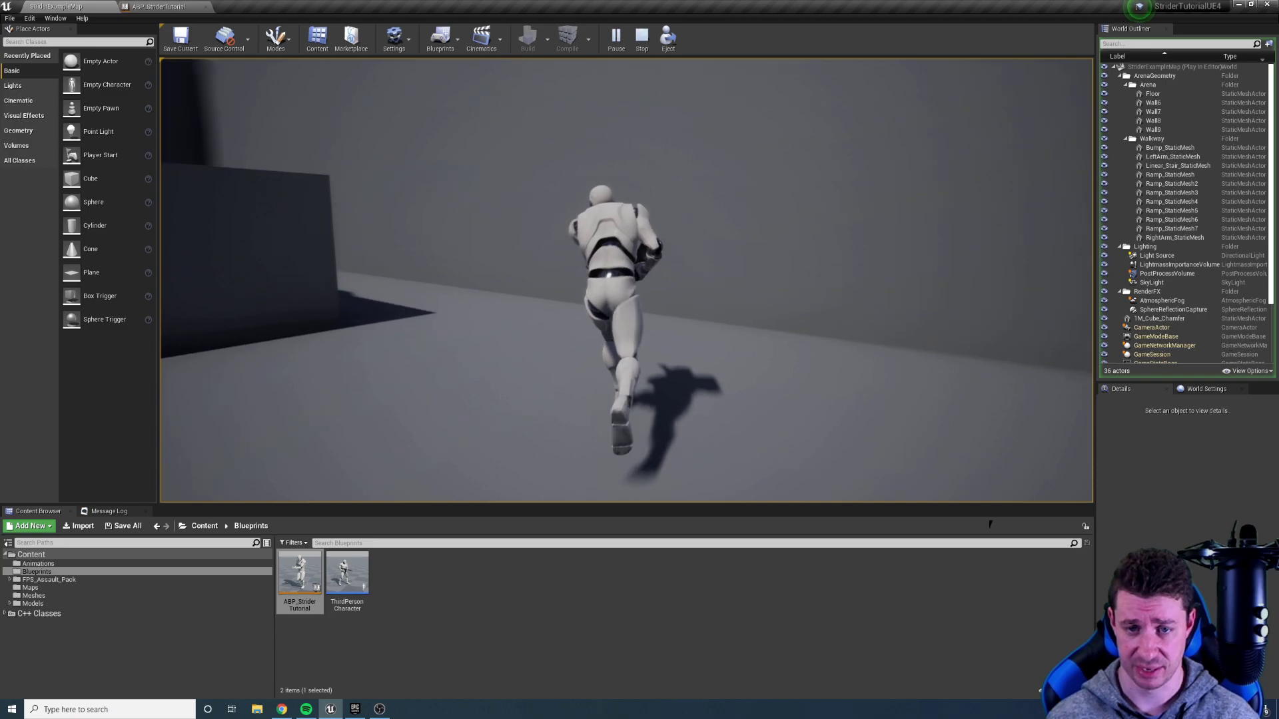
key("w")
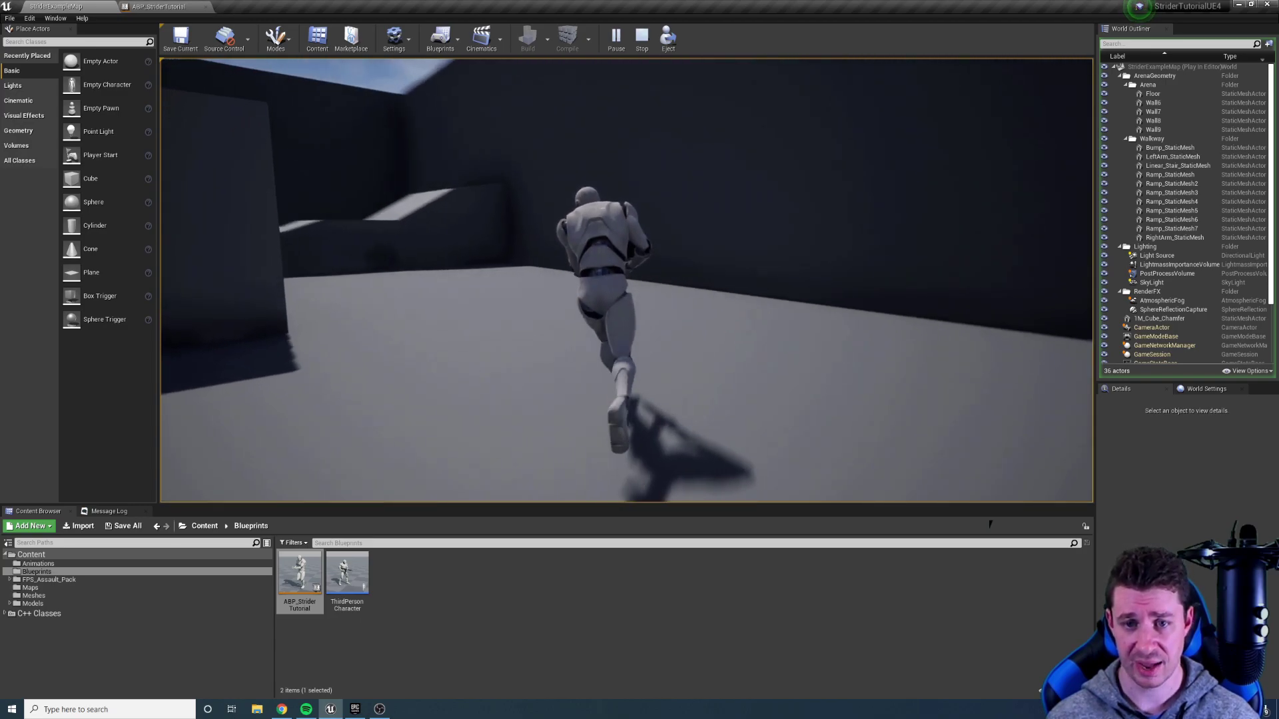
key("w")
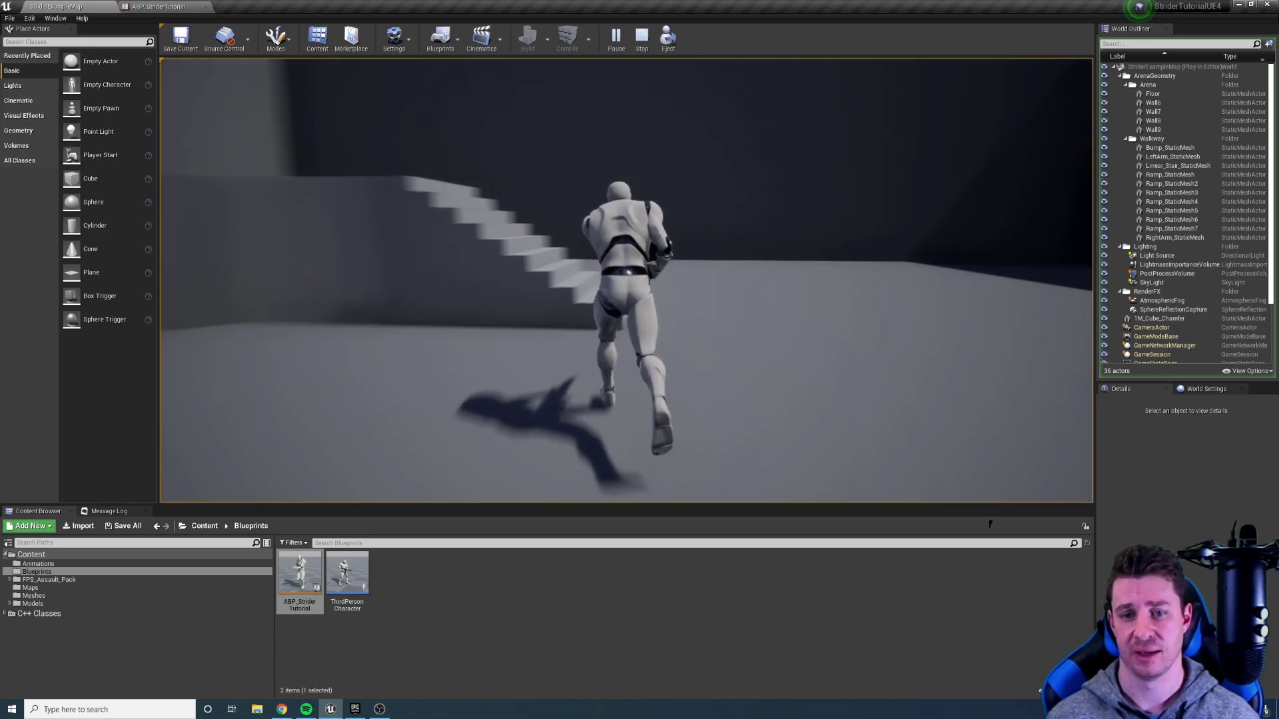
key("w")
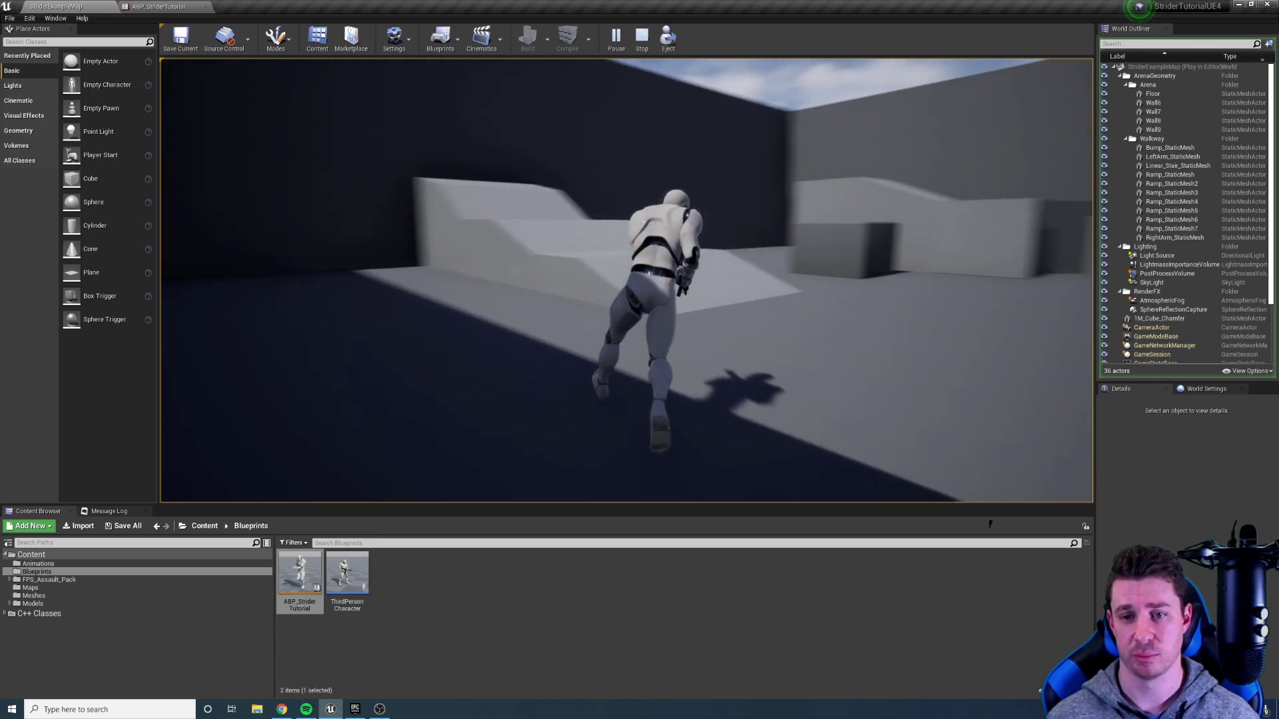
key("w")
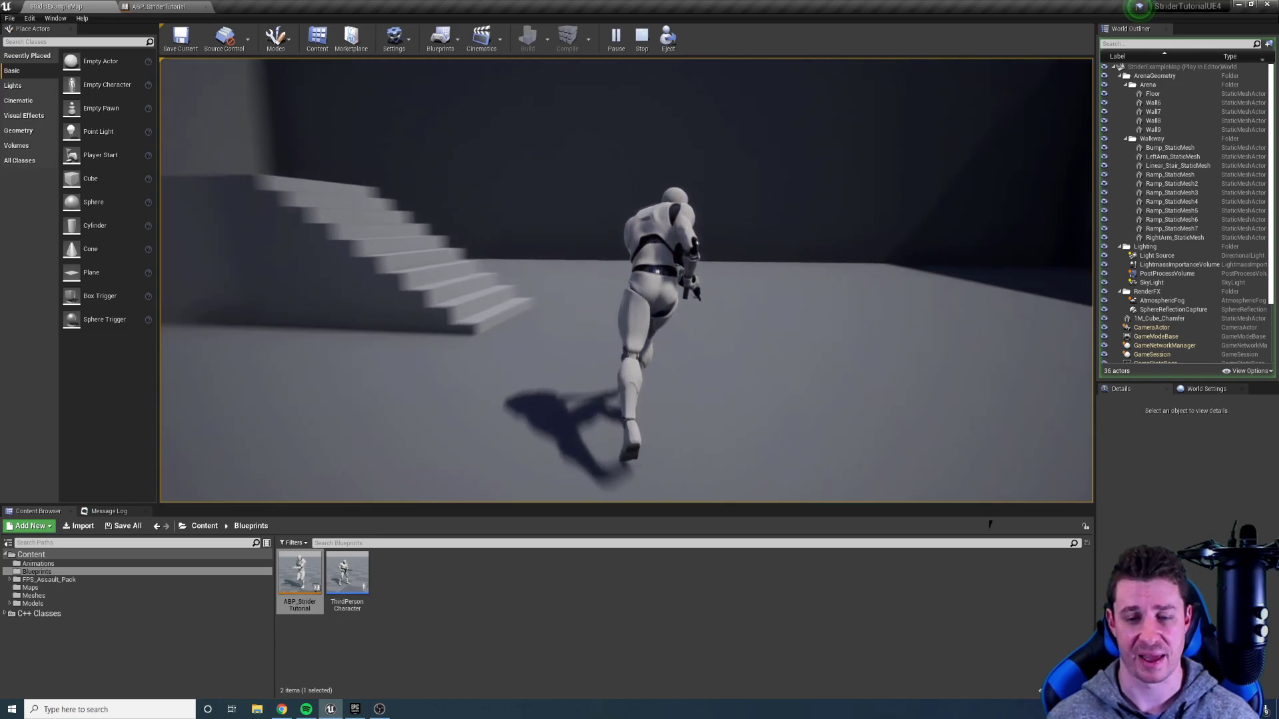
key("w")
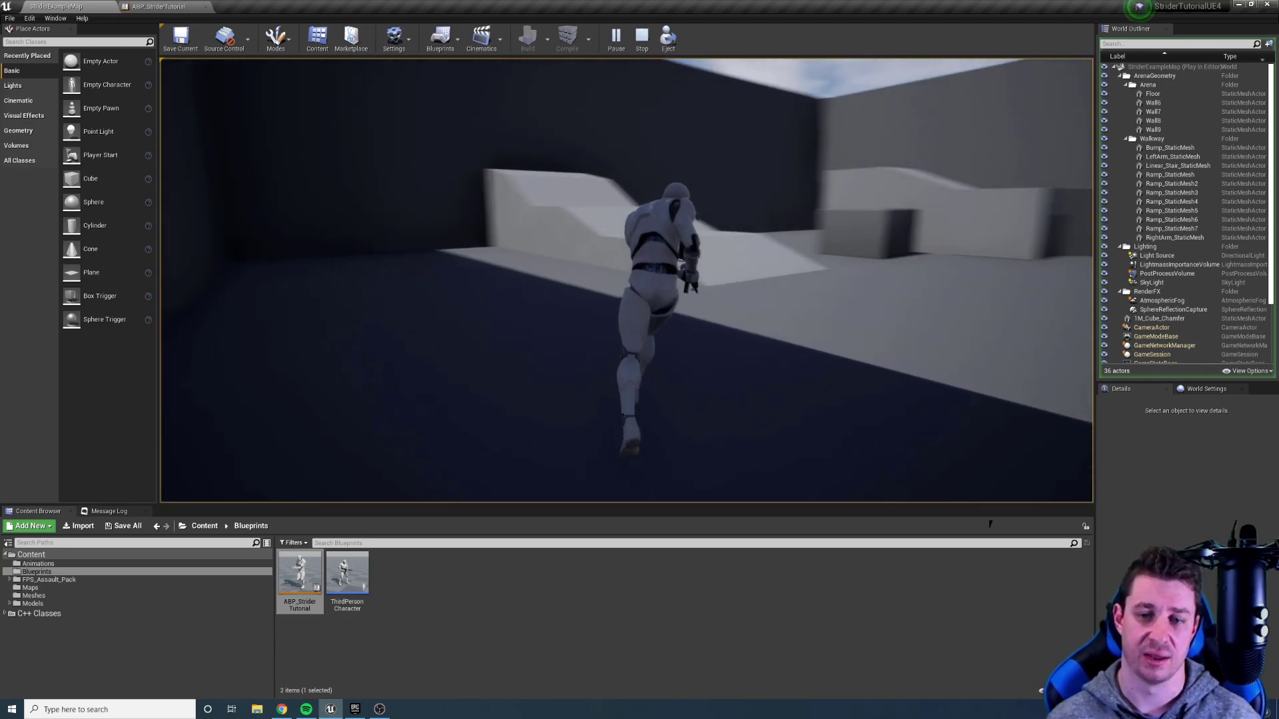
key("w")
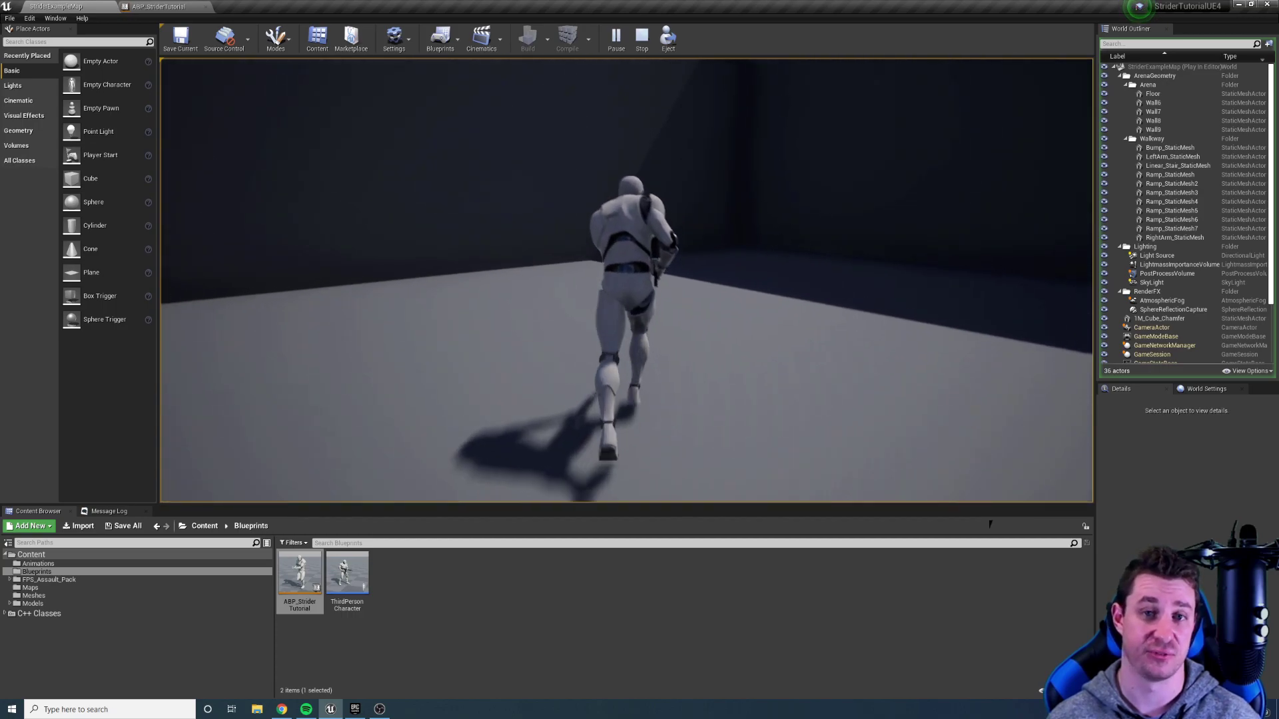
Steer the character between the walls and blocks and past the stairs to examine its lean in tight turns
key("w")
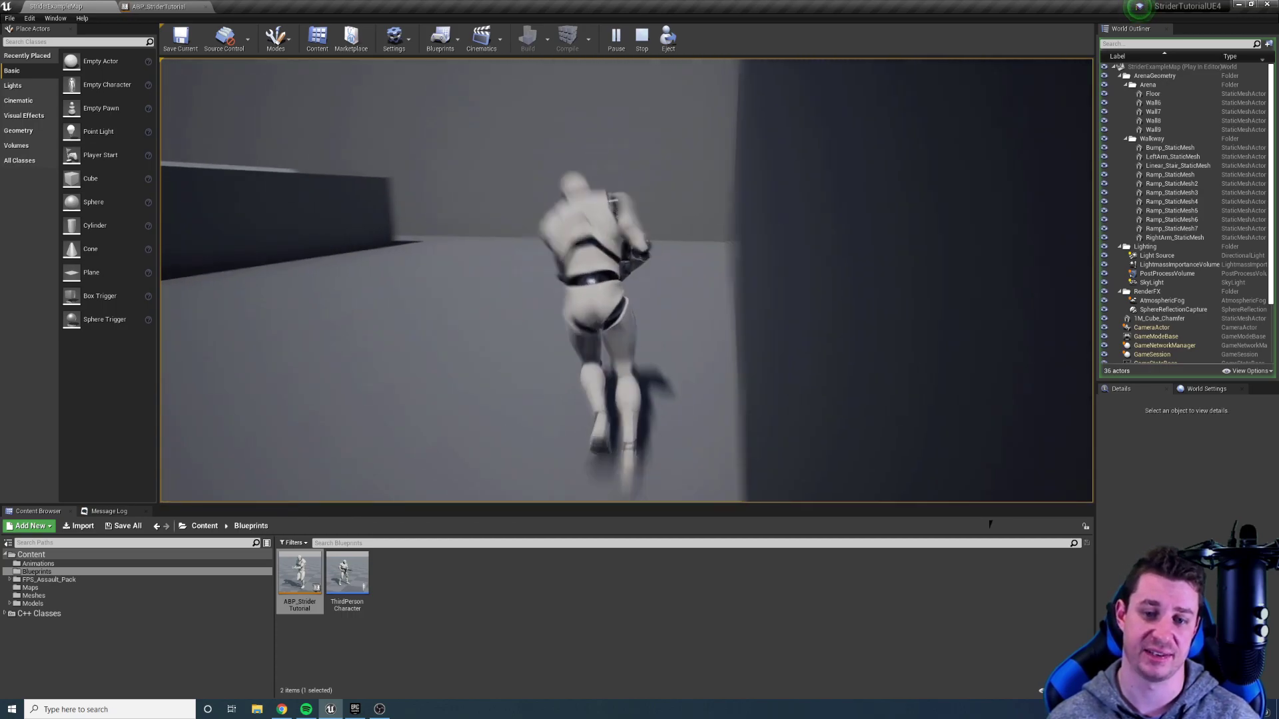
key("w")
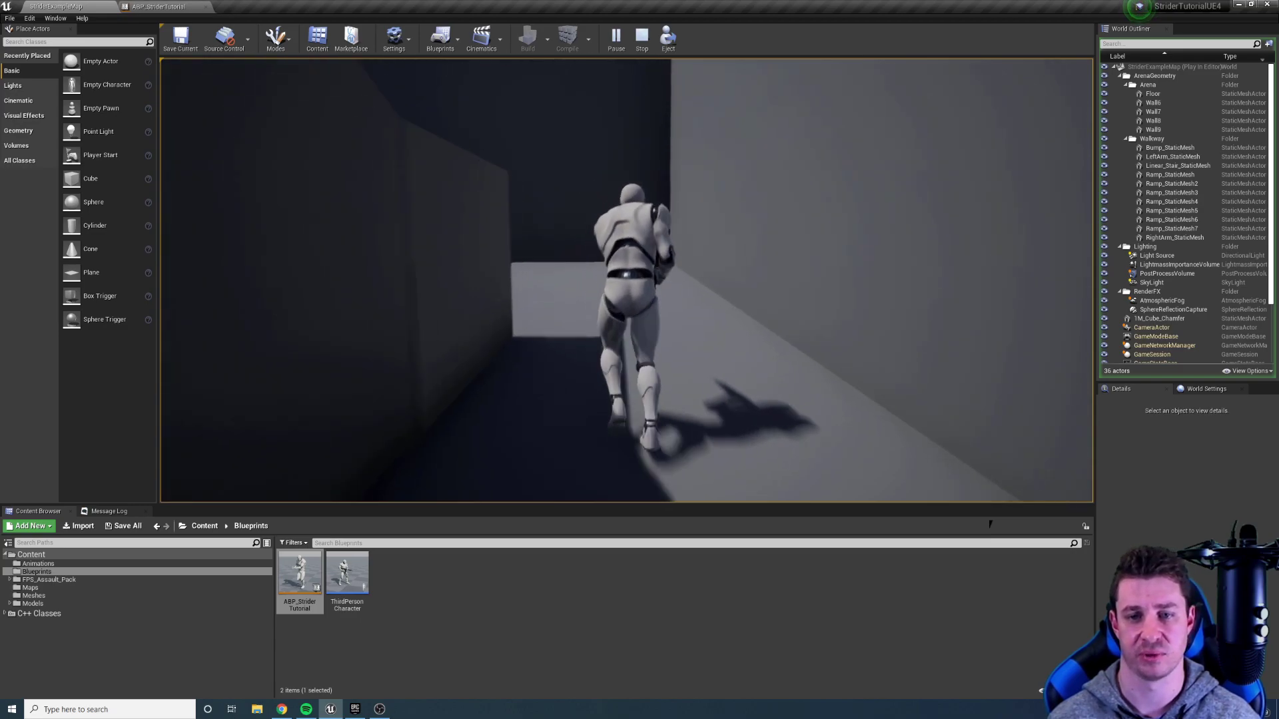
key("w")
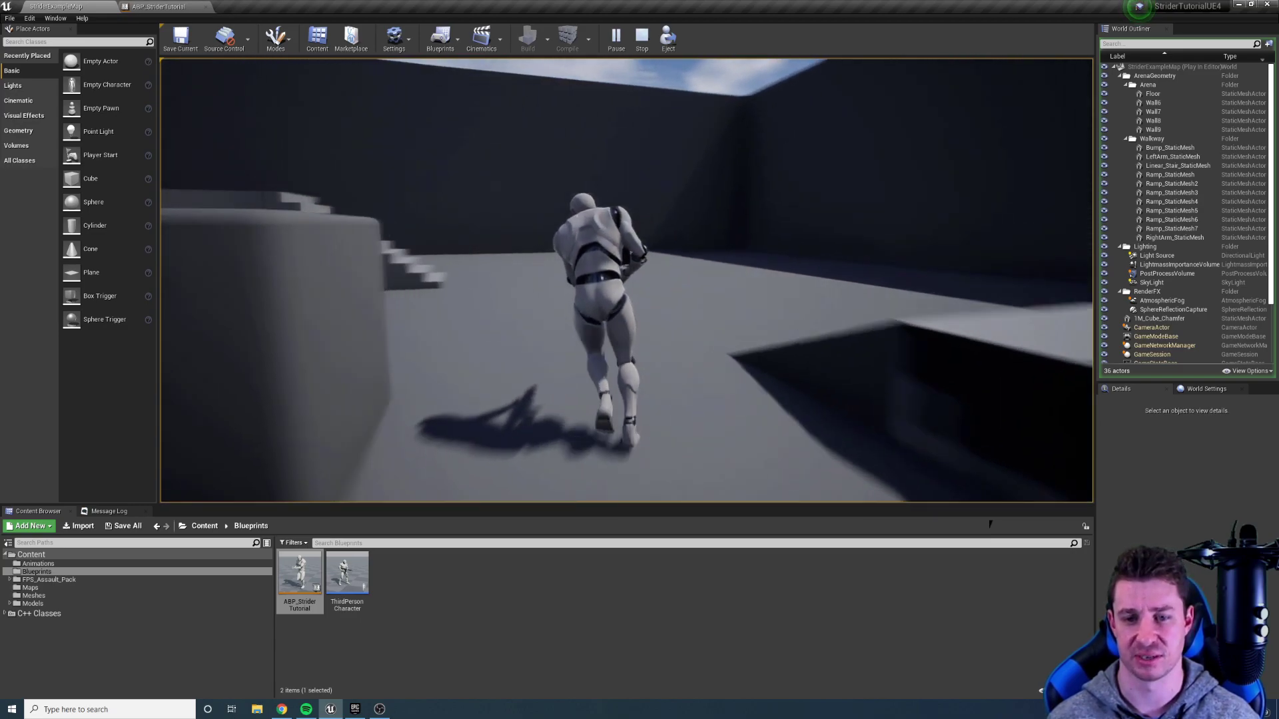
key("w")
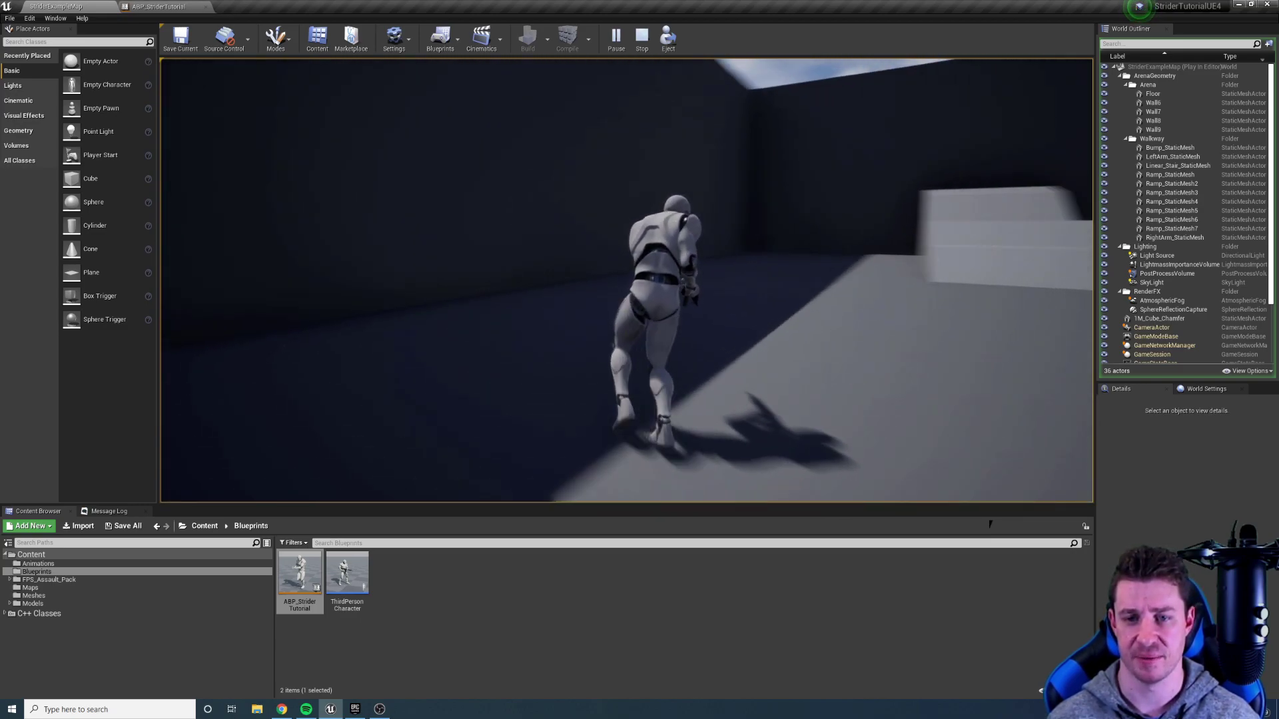
key("w")
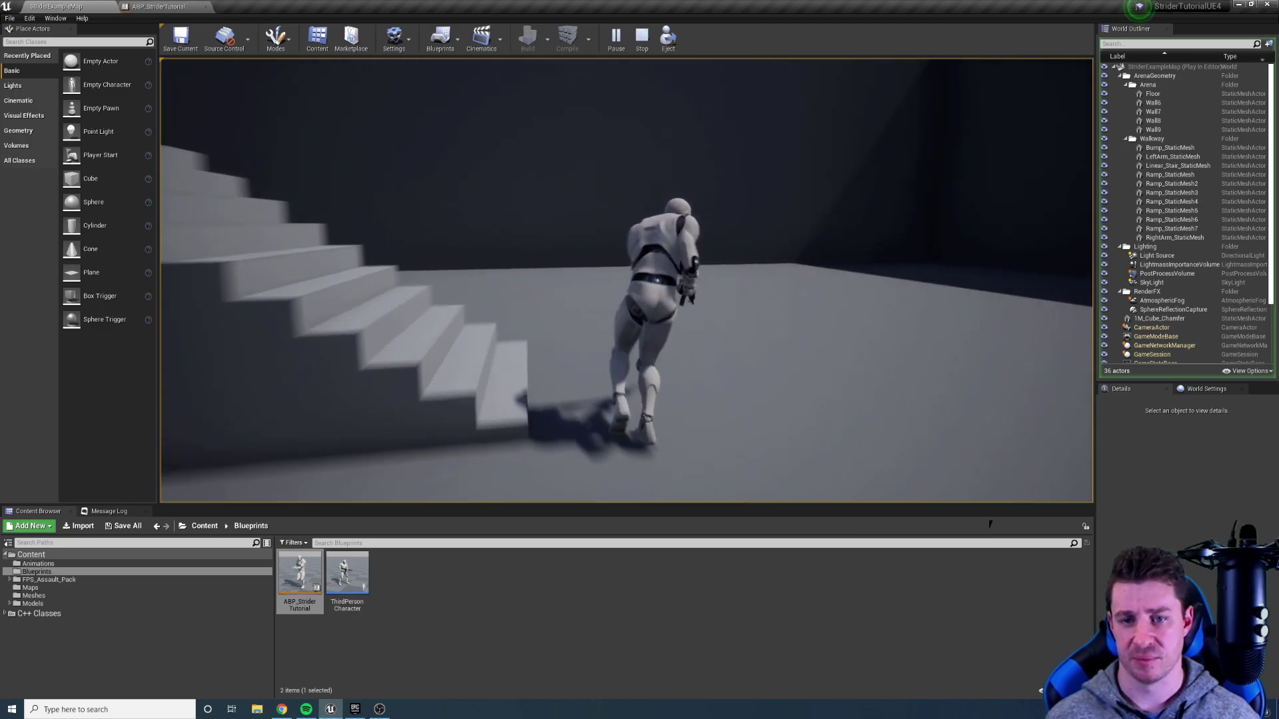
key("w")
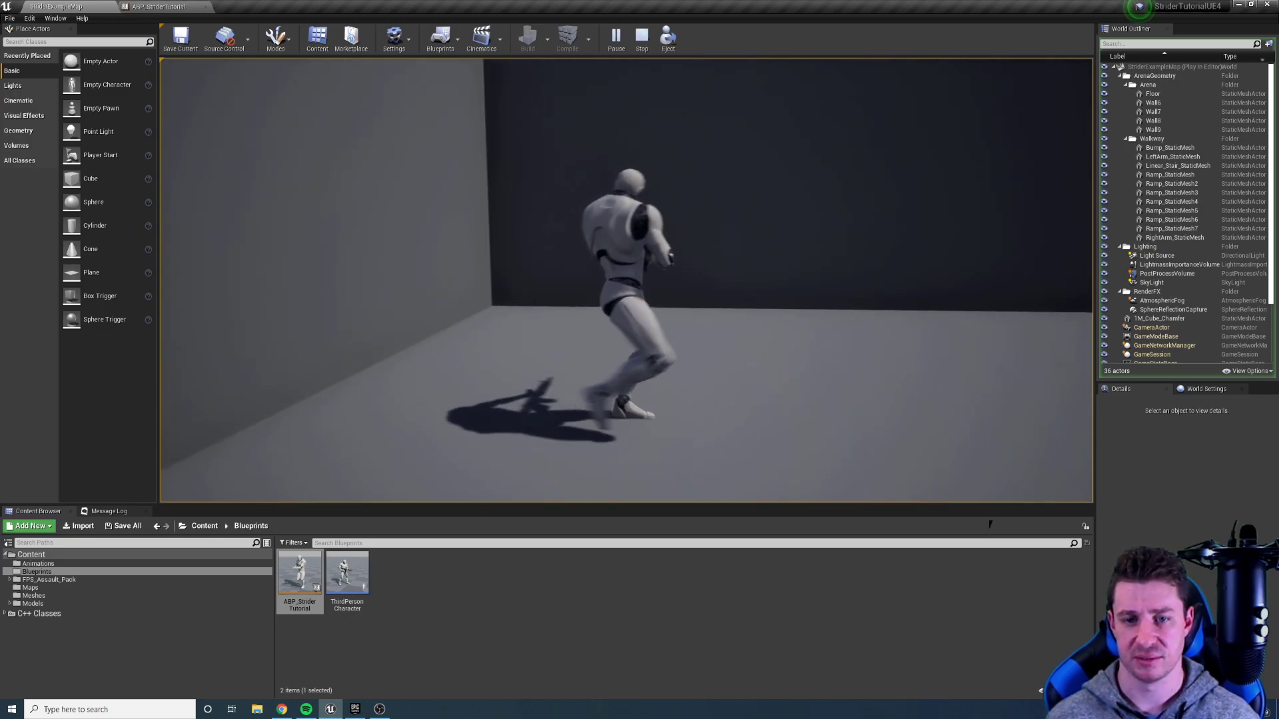
Jog the character sideways and diagonally along the arena walls, switching direction repeatedly, to examine its hip rotation and lean
key("d")
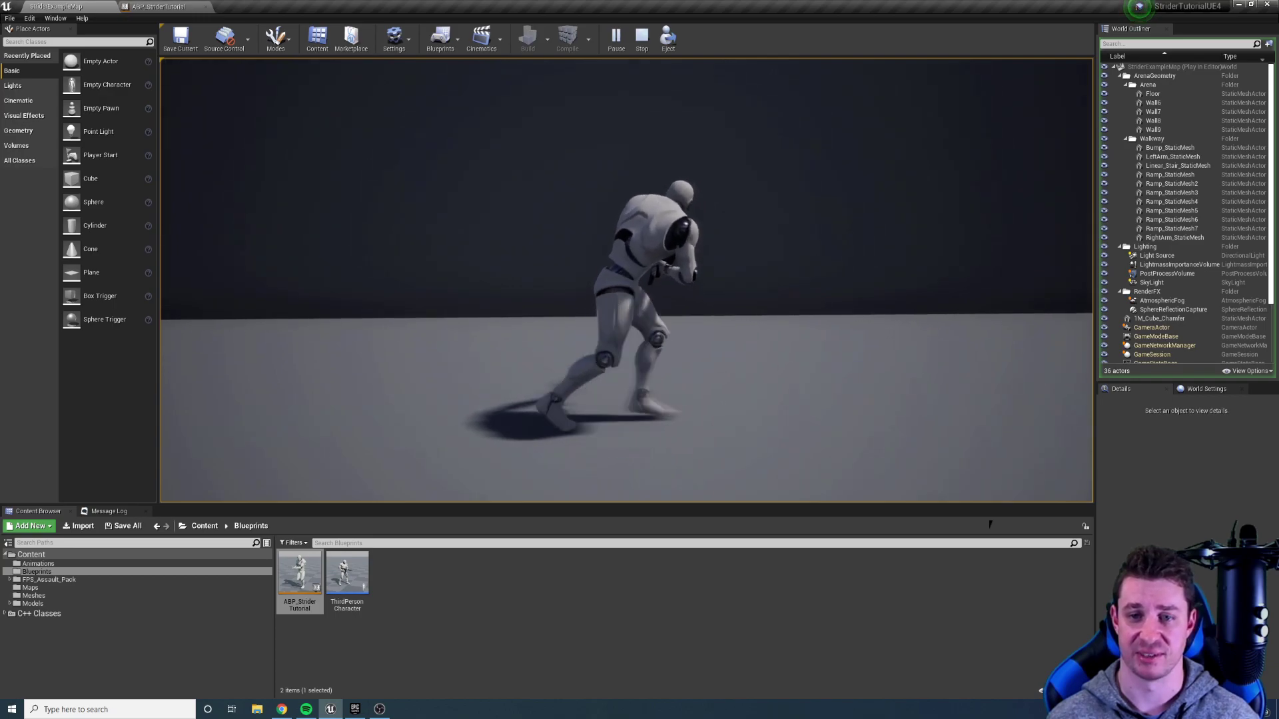
key("w")
key("d")
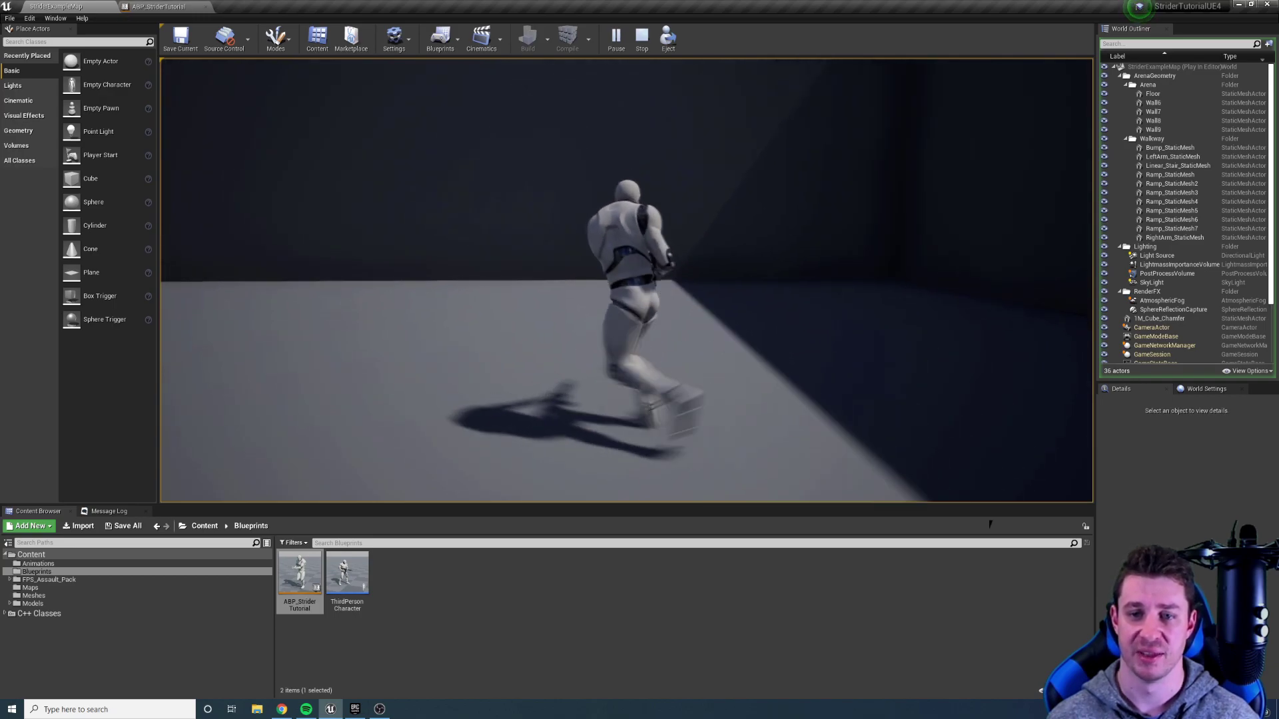
key("a")
key("d")
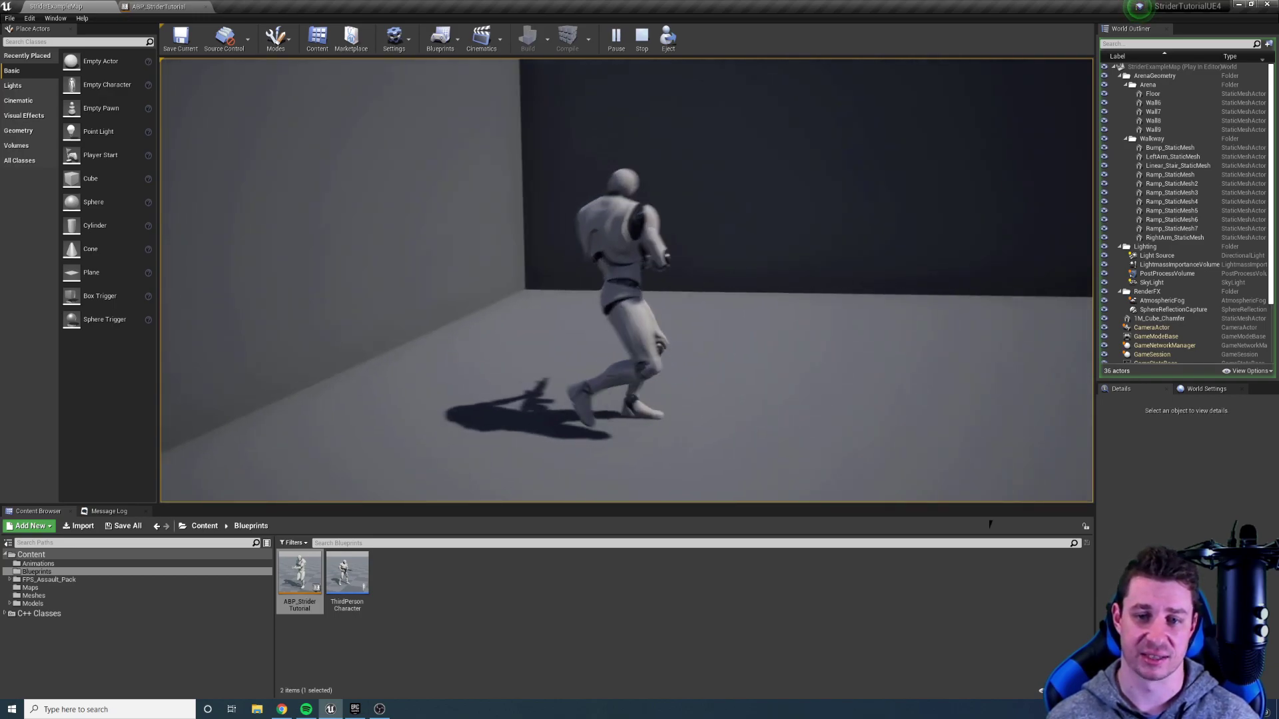
key("w")
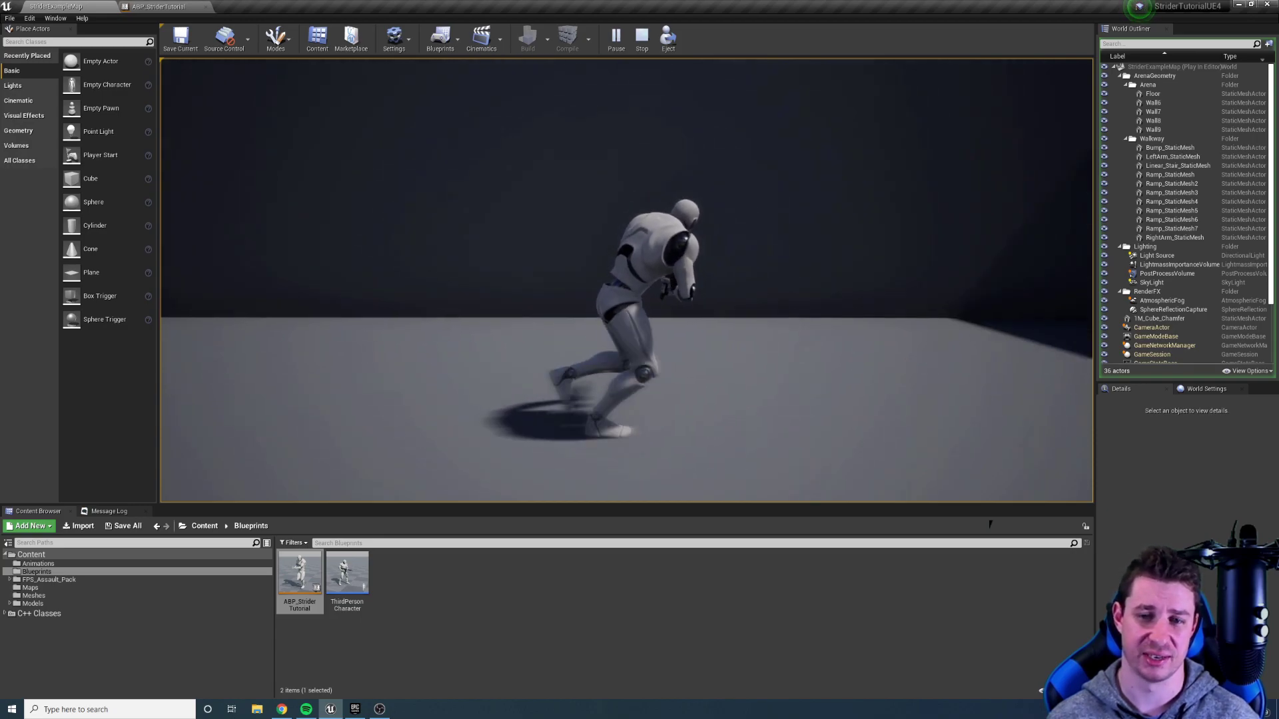
key("w")
key("d")
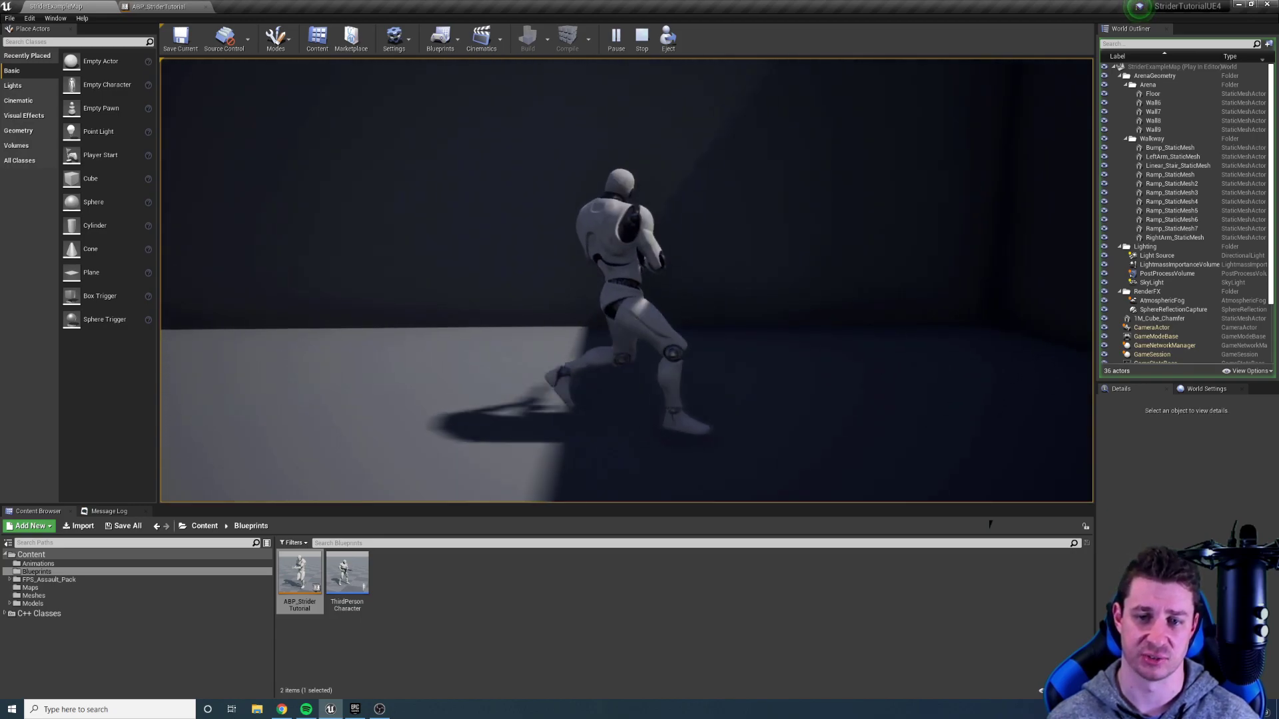
Run the character along the arena walls and past the ramps and blocks to examine its jog, and end the play session
key("w")
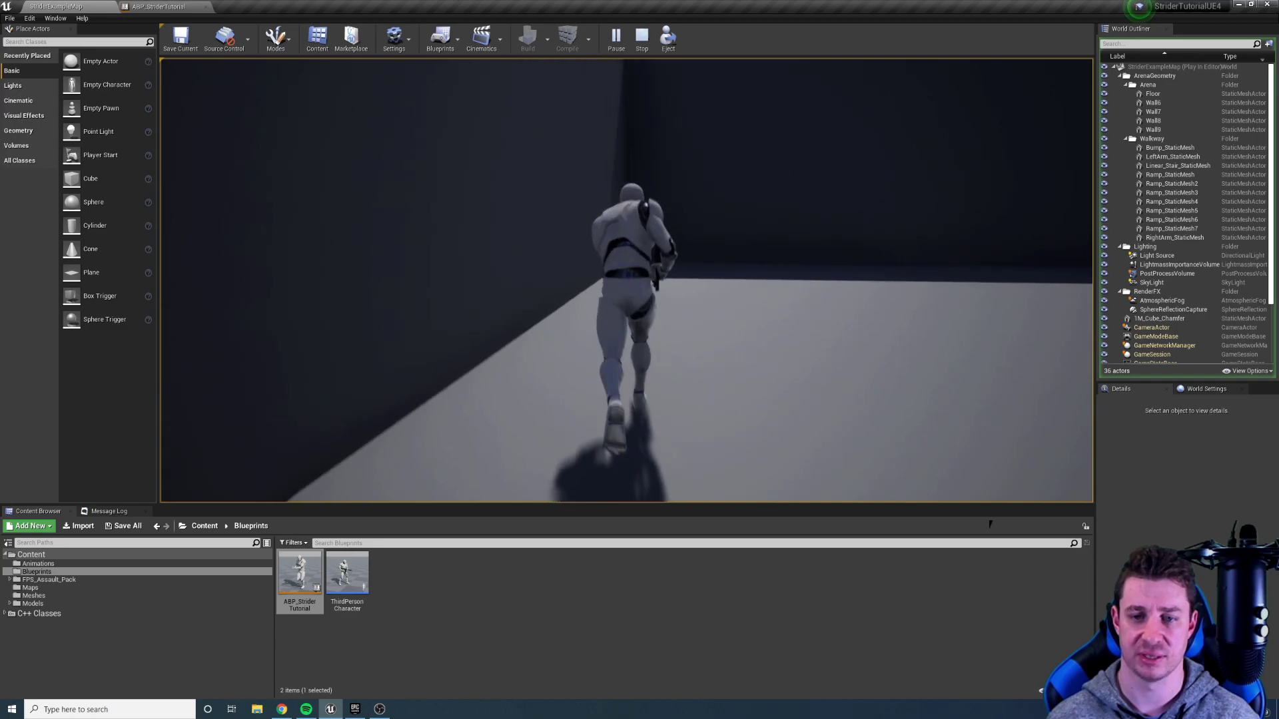
key("w")
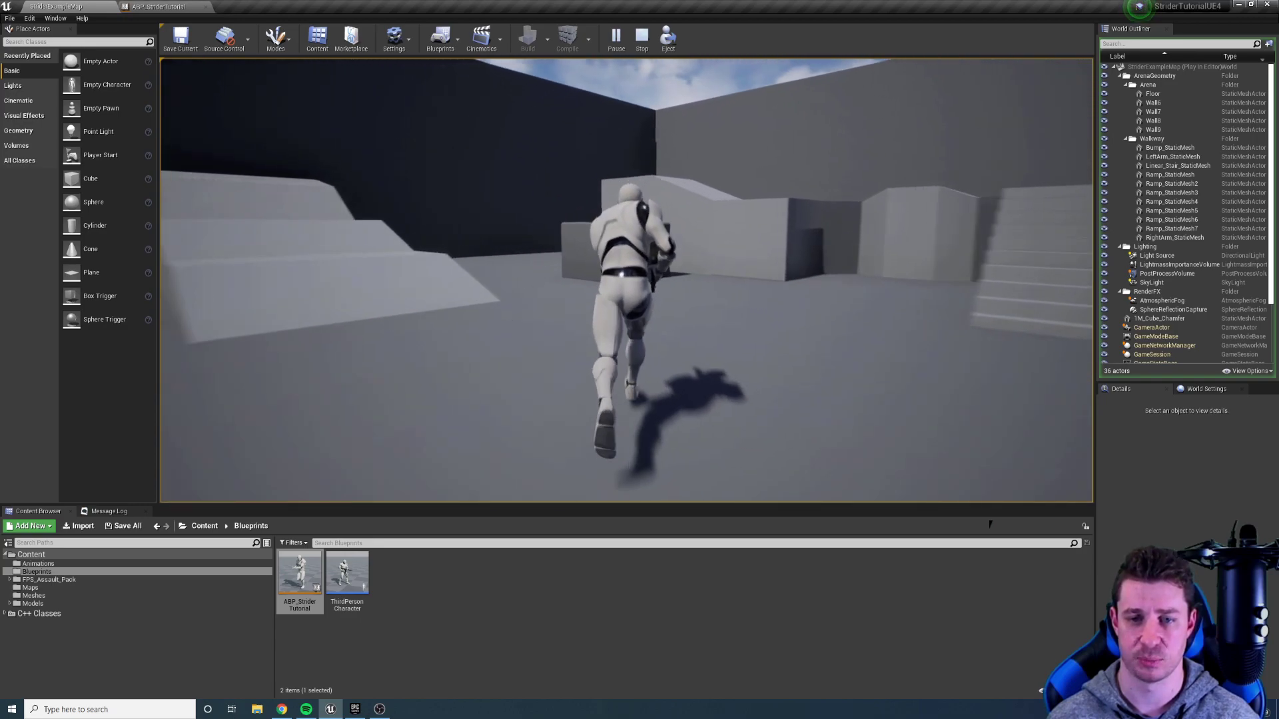
key("w")
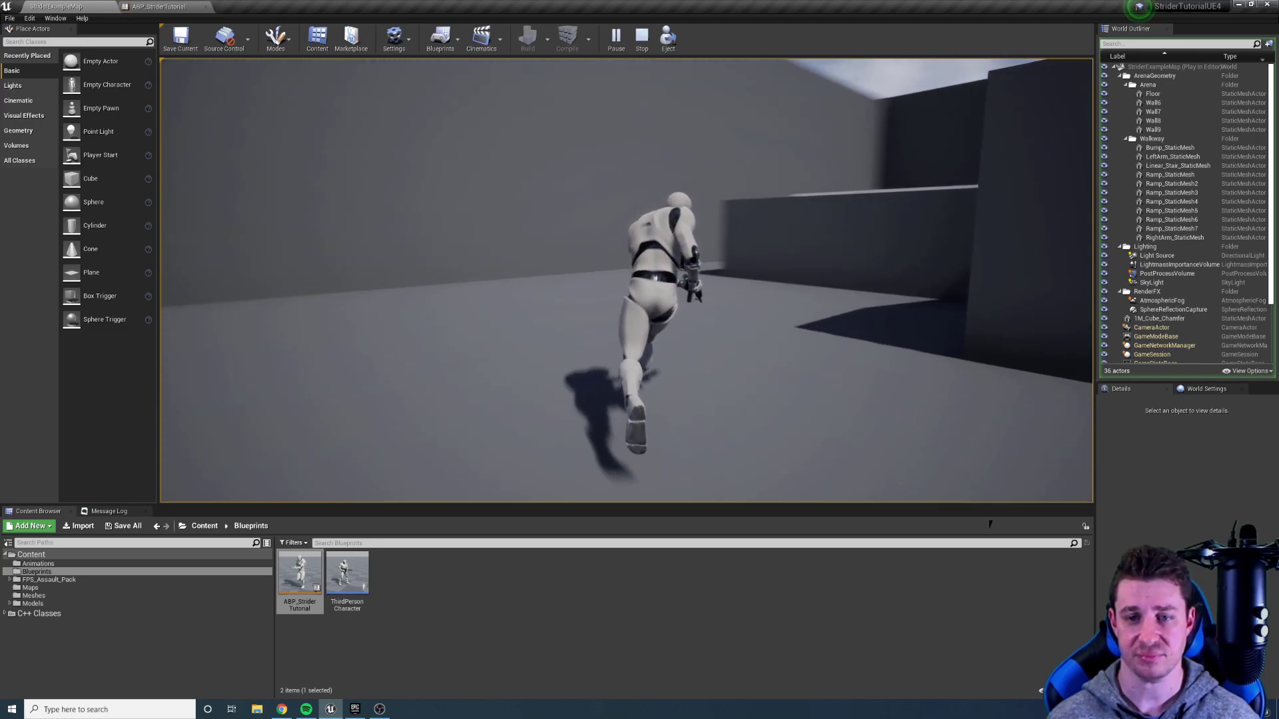
key("w")
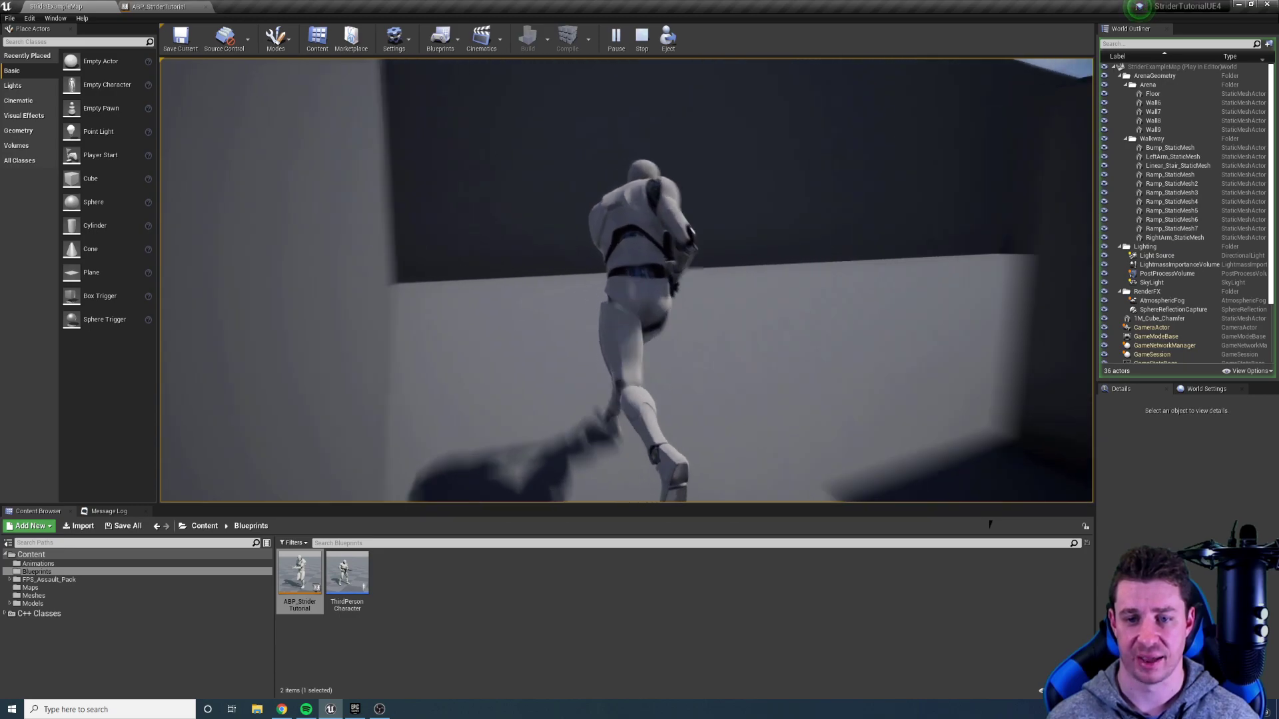
key("w")
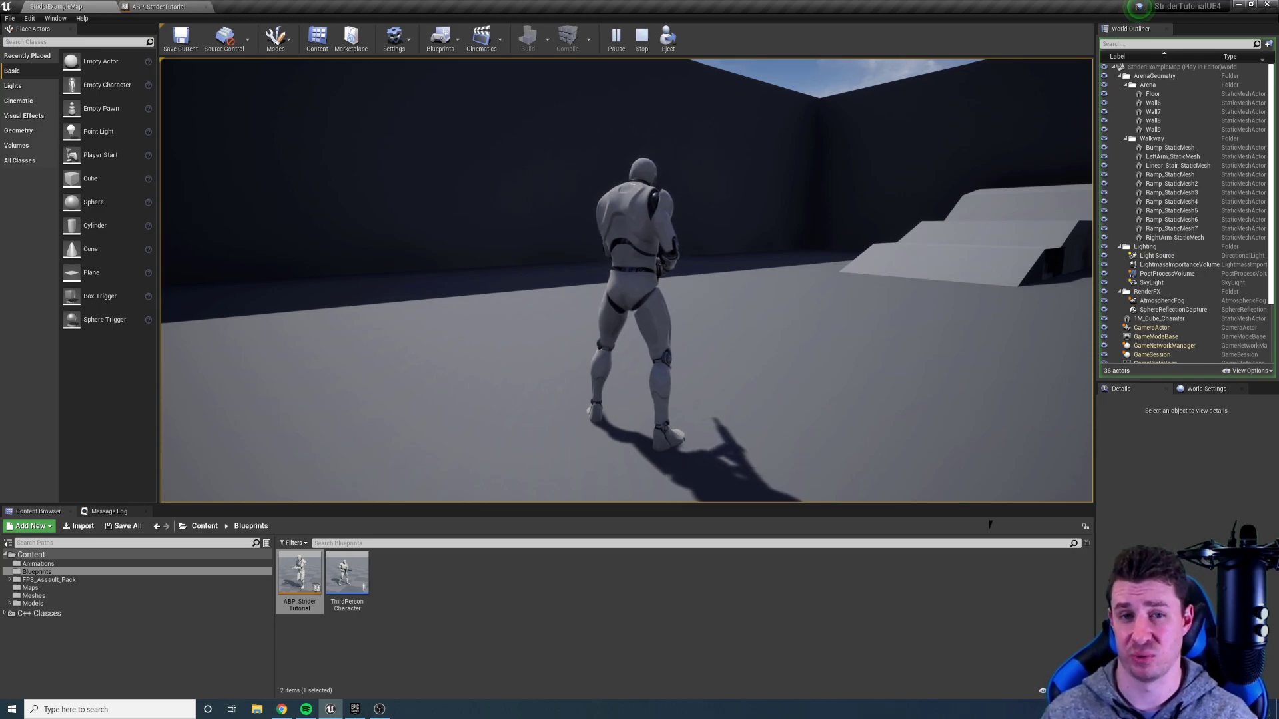
key("Escape")
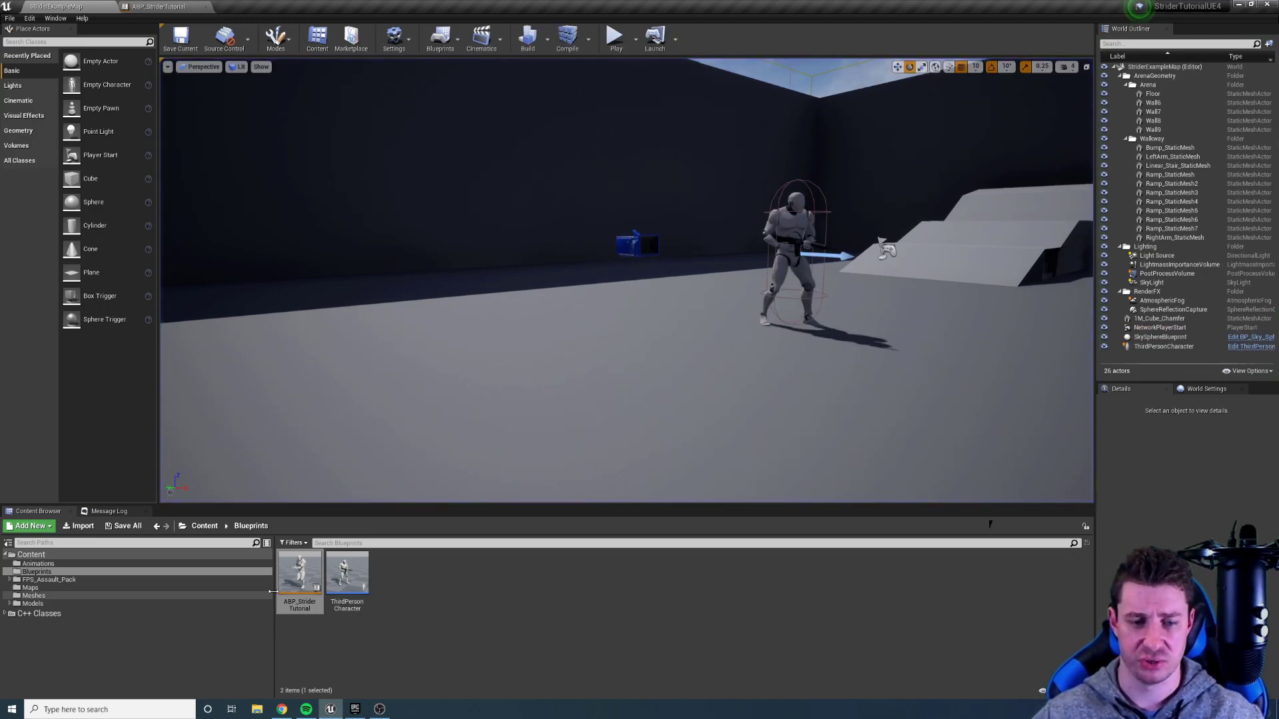
Open the ABP_StriderTutorial animation blueprint, view the states inside SM_Locomotion, and return to the AnimGraph
double_click(298, 591)
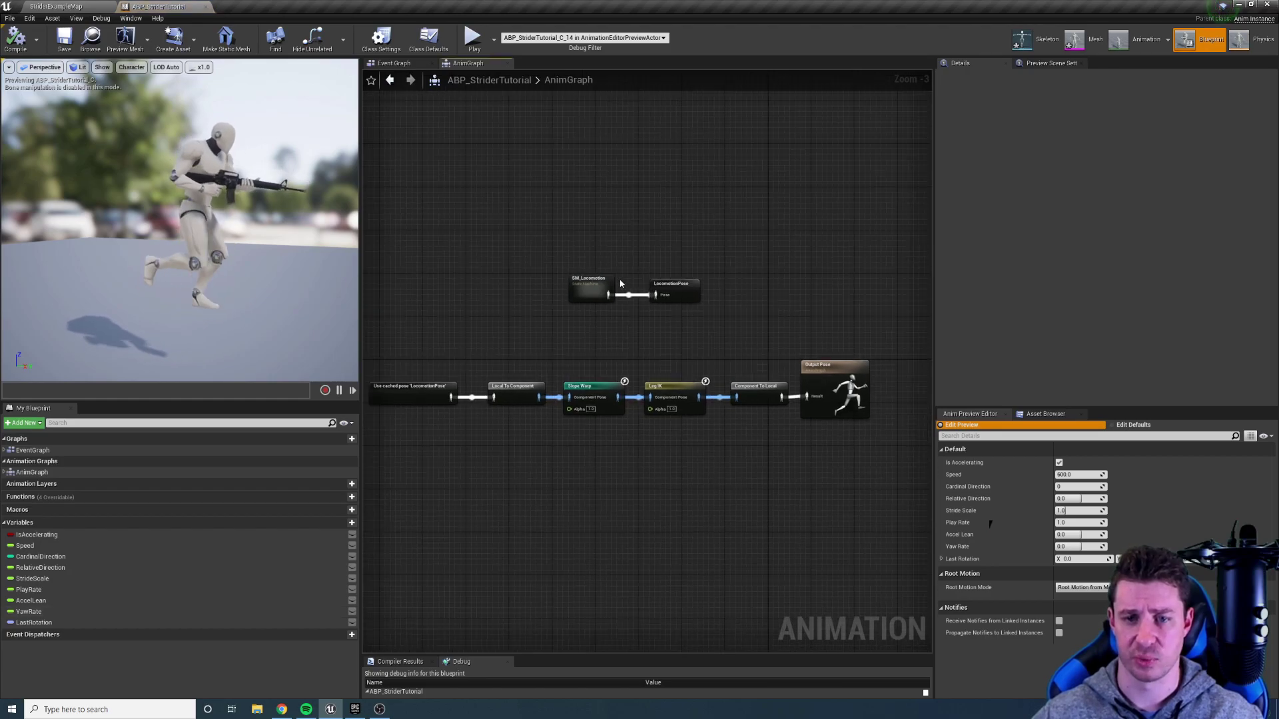
double_click(593, 288)
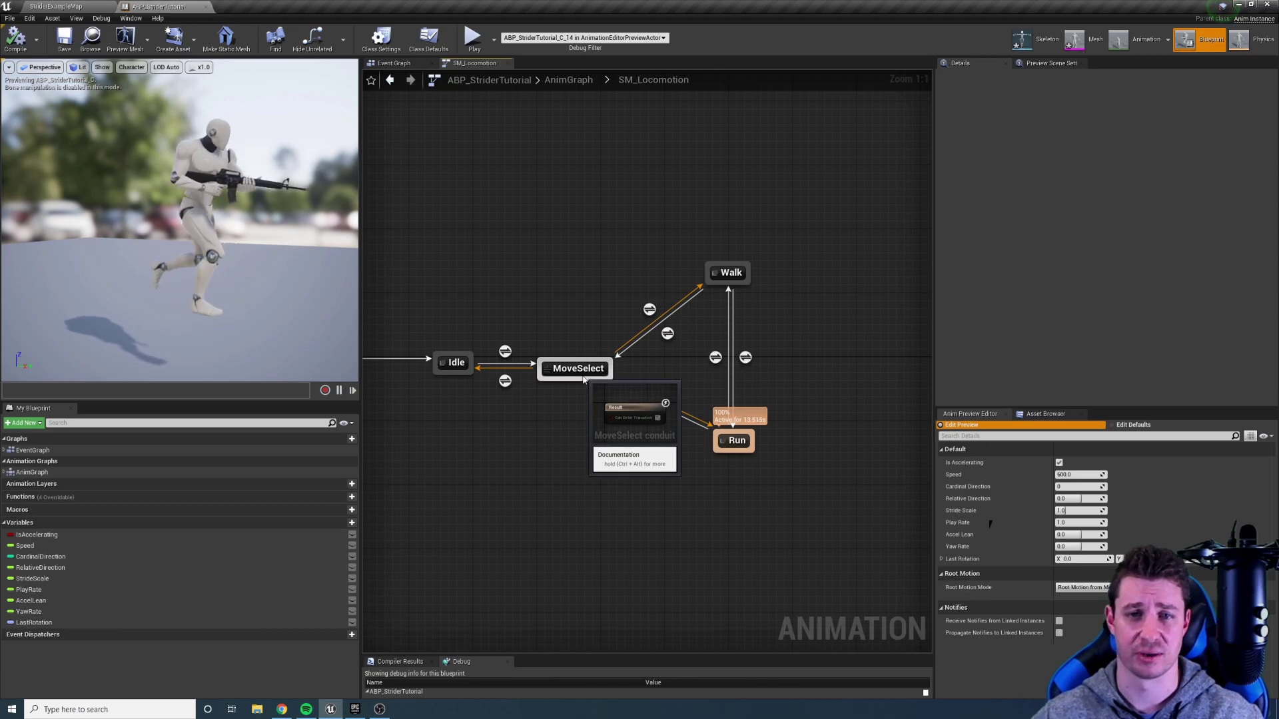
left_click(568, 80)
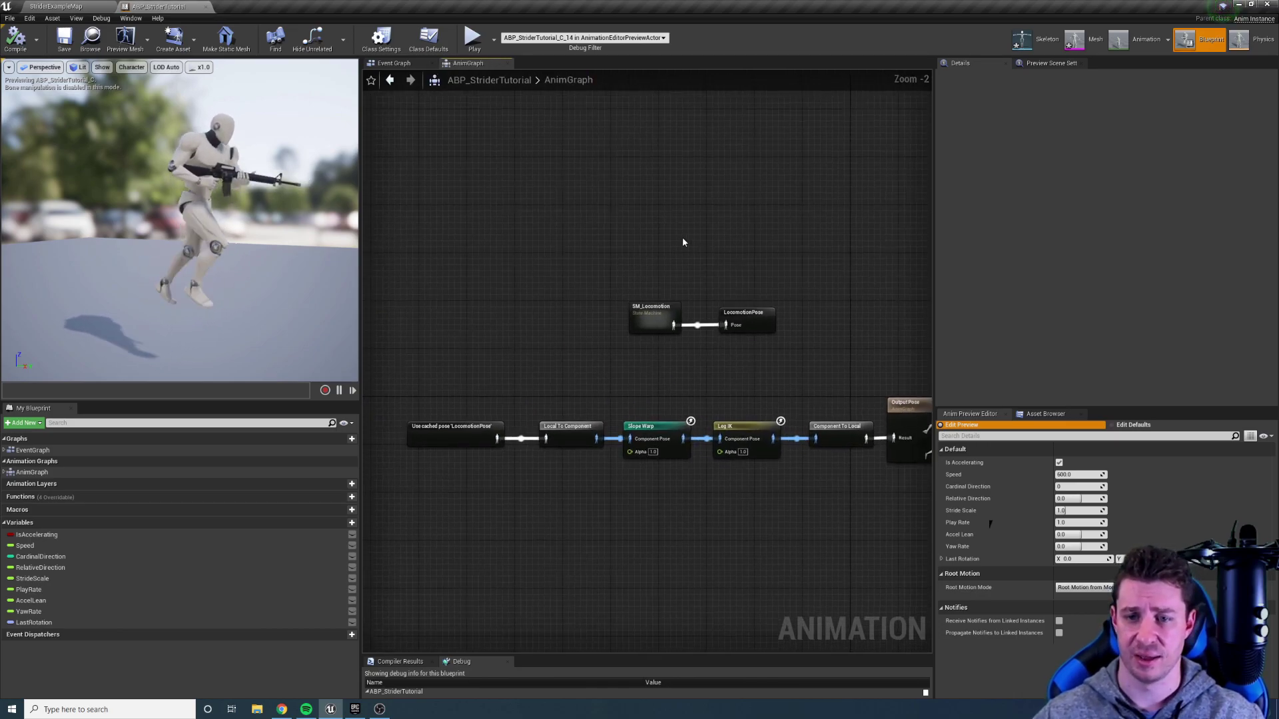
Open the Event Graph and review its variable-setting sections, selecting the commented node groups from Set Speed down to Set YawRate
left_click(419, 63)
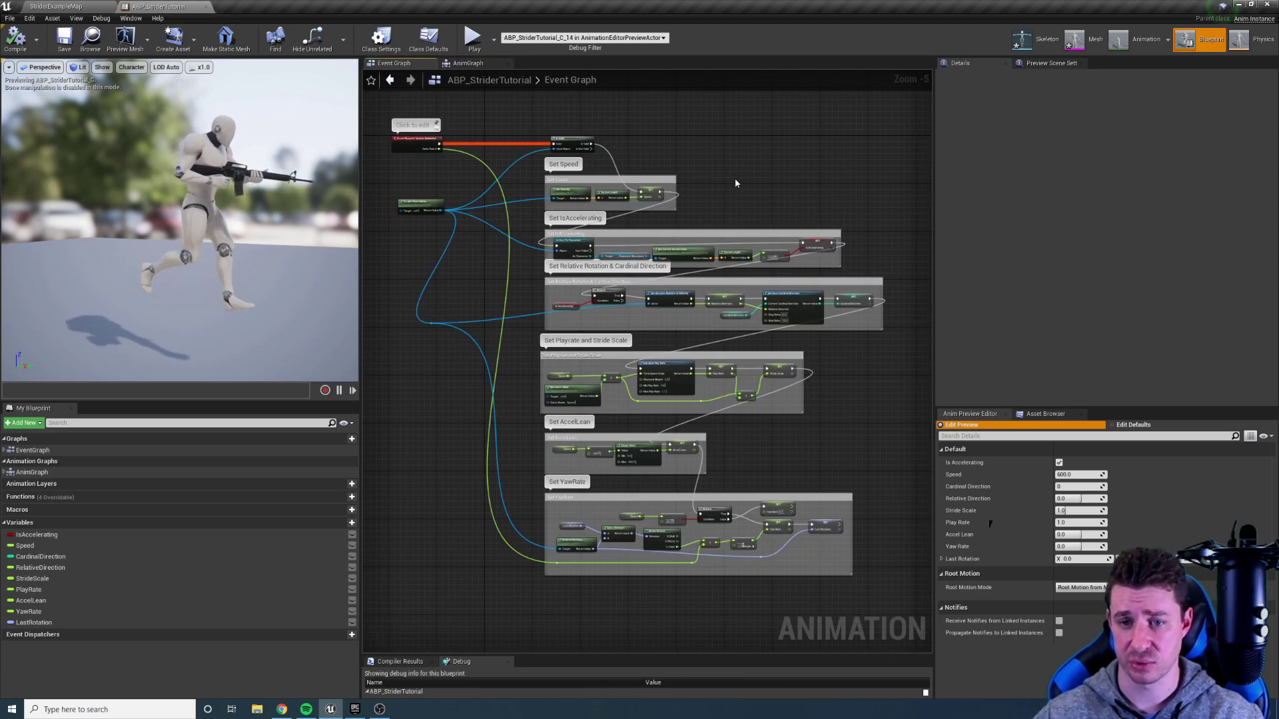
right_click_drag(735, 183, 688, 157)
scroll(680, 229, "down", 1)
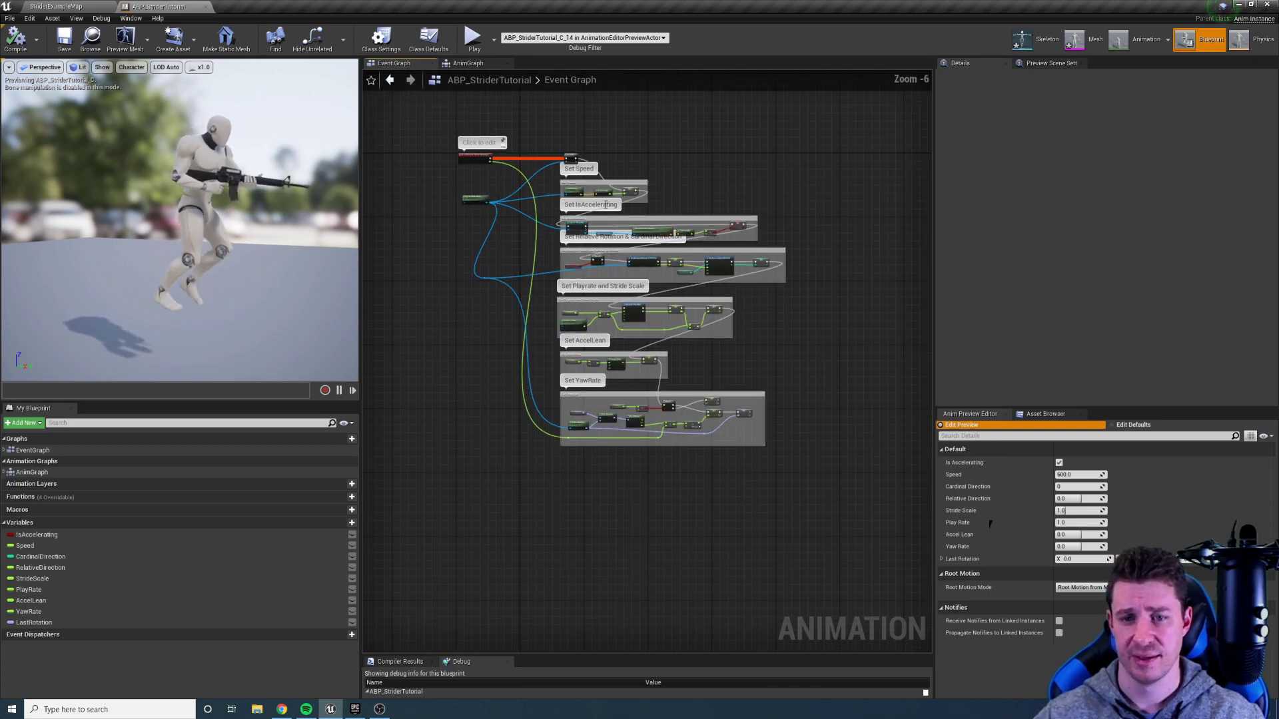
scroll(603, 195, "up", 1)
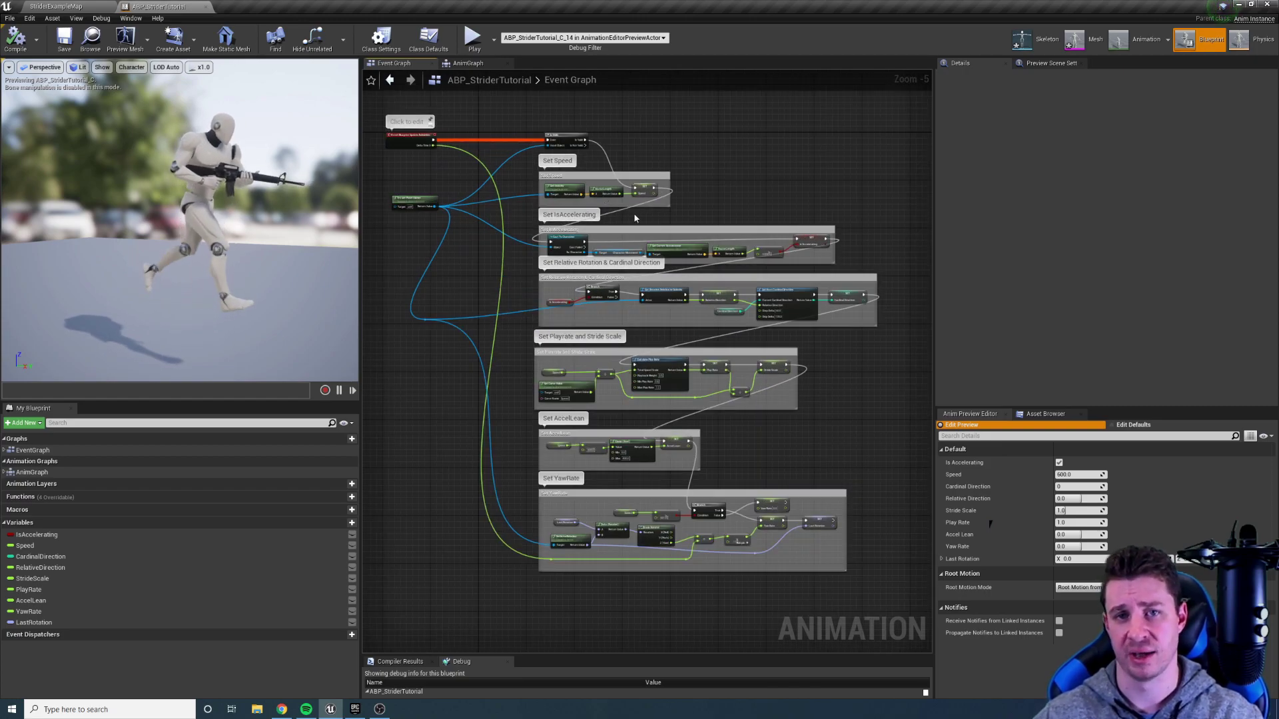
left_click_drag(532, 145, 775, 618)
scroll(414, 118, "up", 5)
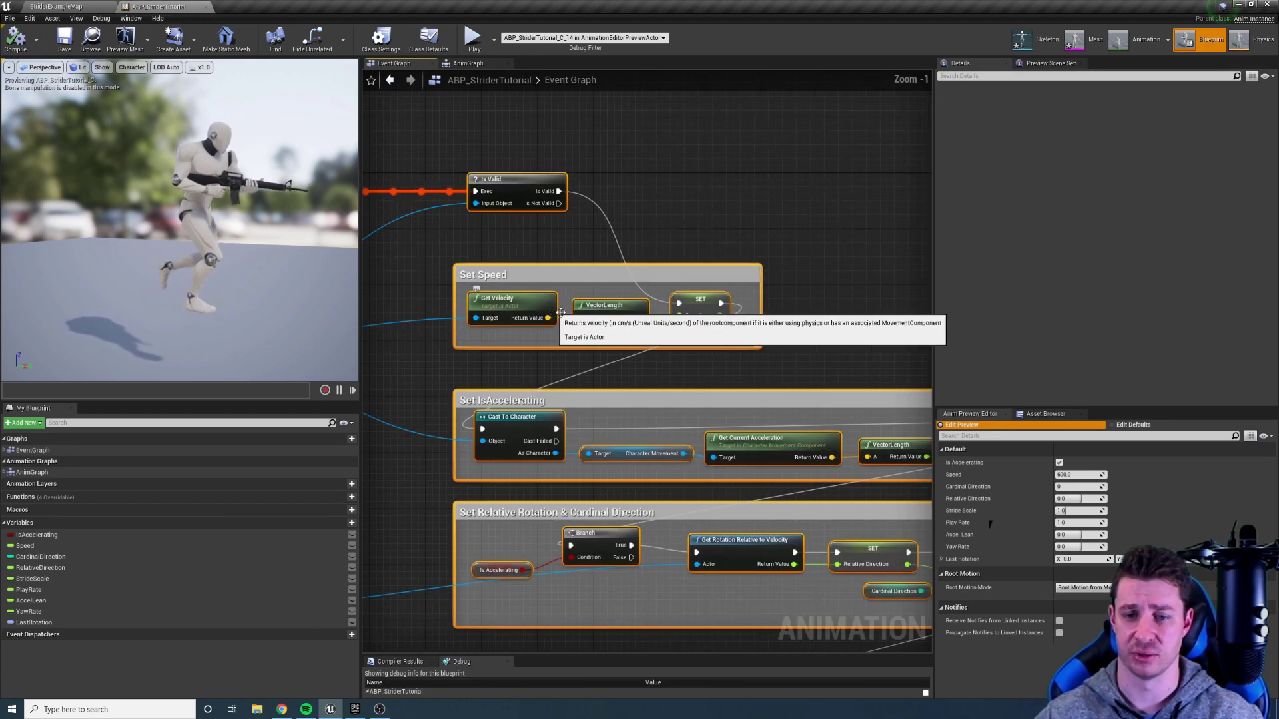
Examine the Get Next Cardinal Direction and Get Rotation Relative to Velocity nodes in the Set Relative Rotation & Cardinal Direction section
left_click(831, 371)
scroll(711, 209, "down", 1)
right_click_drag(828, 351, 718, 197)
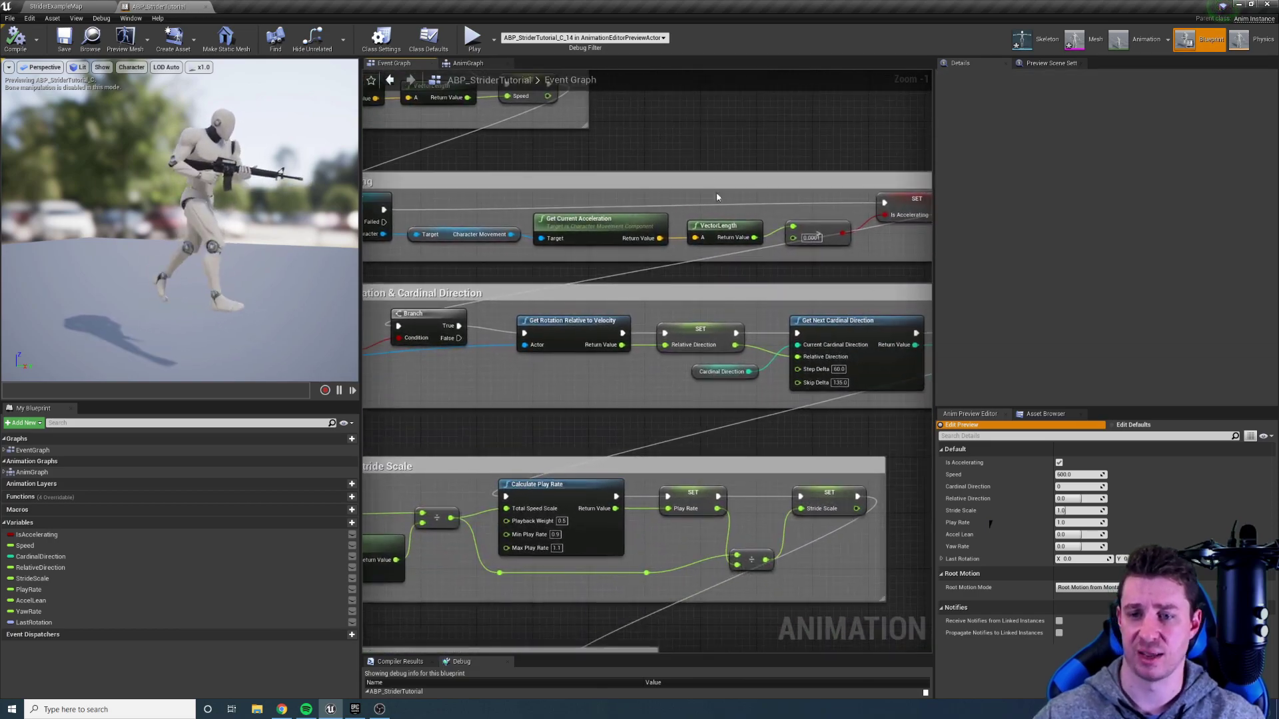
right_click_drag(813, 282, 673, 228)
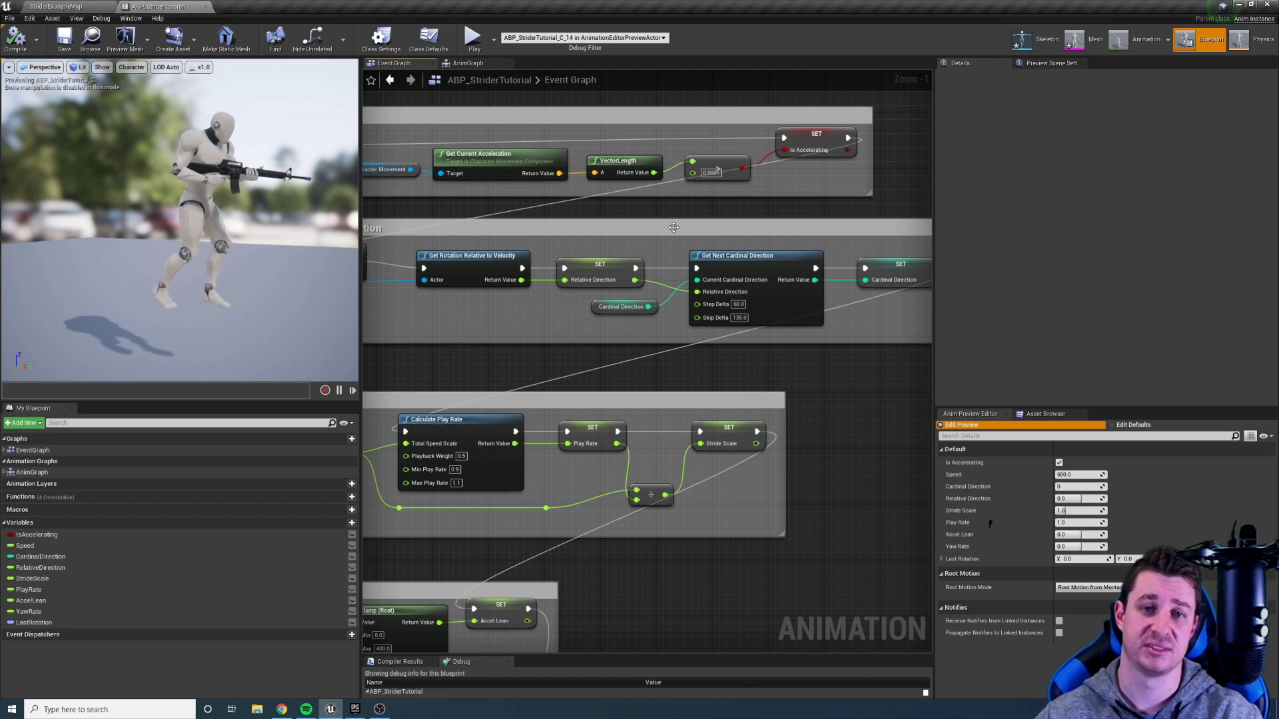
left_click(726, 255)
scroll(727, 255, "up", 1)
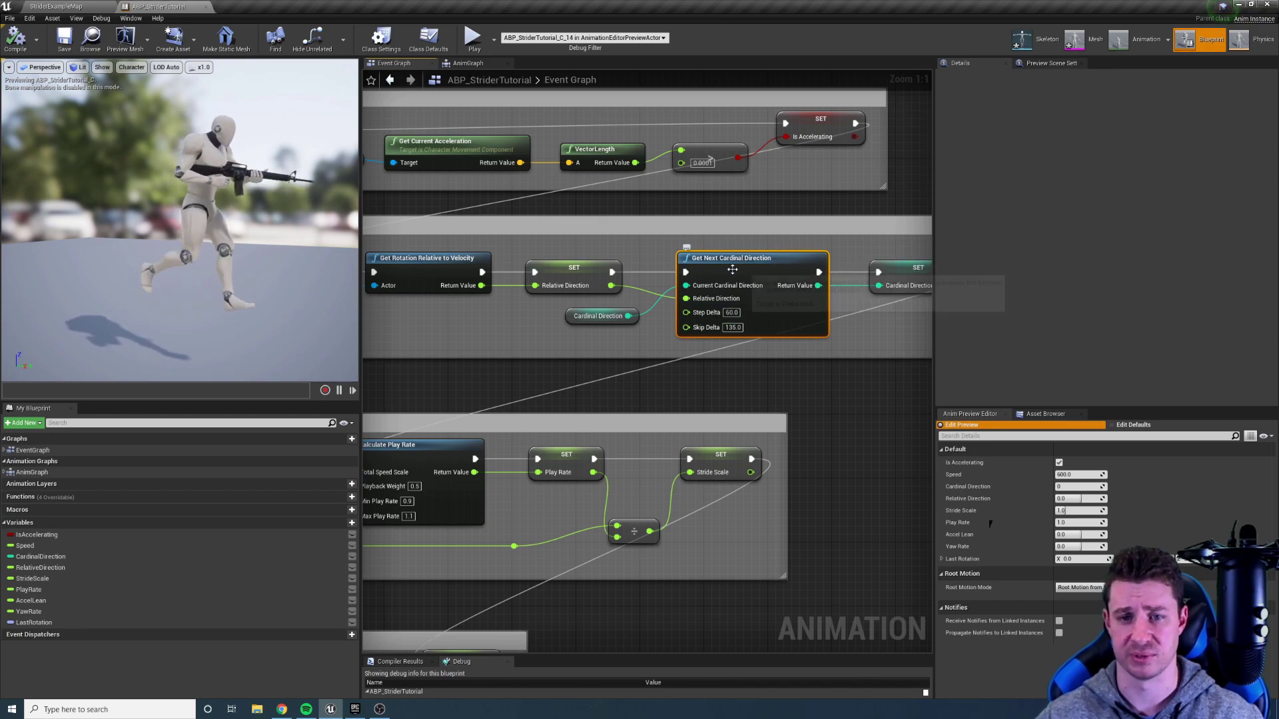
right_click_drag(526, 349, 736, 342)
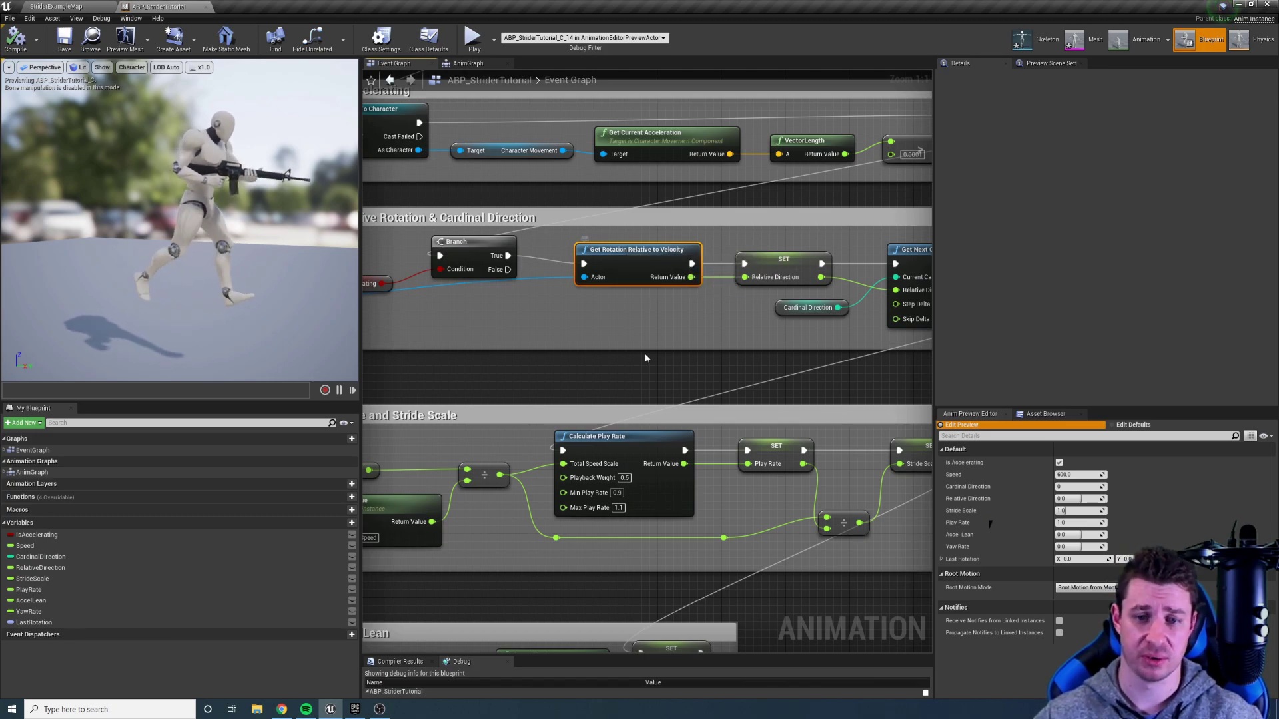
Examine the Calculate Play Rate node in the Set Playrate and Stride Scale section, and return to an overview of the Event Graph
right_click_drag(646, 357, 648, 234)
left_click(617, 314)
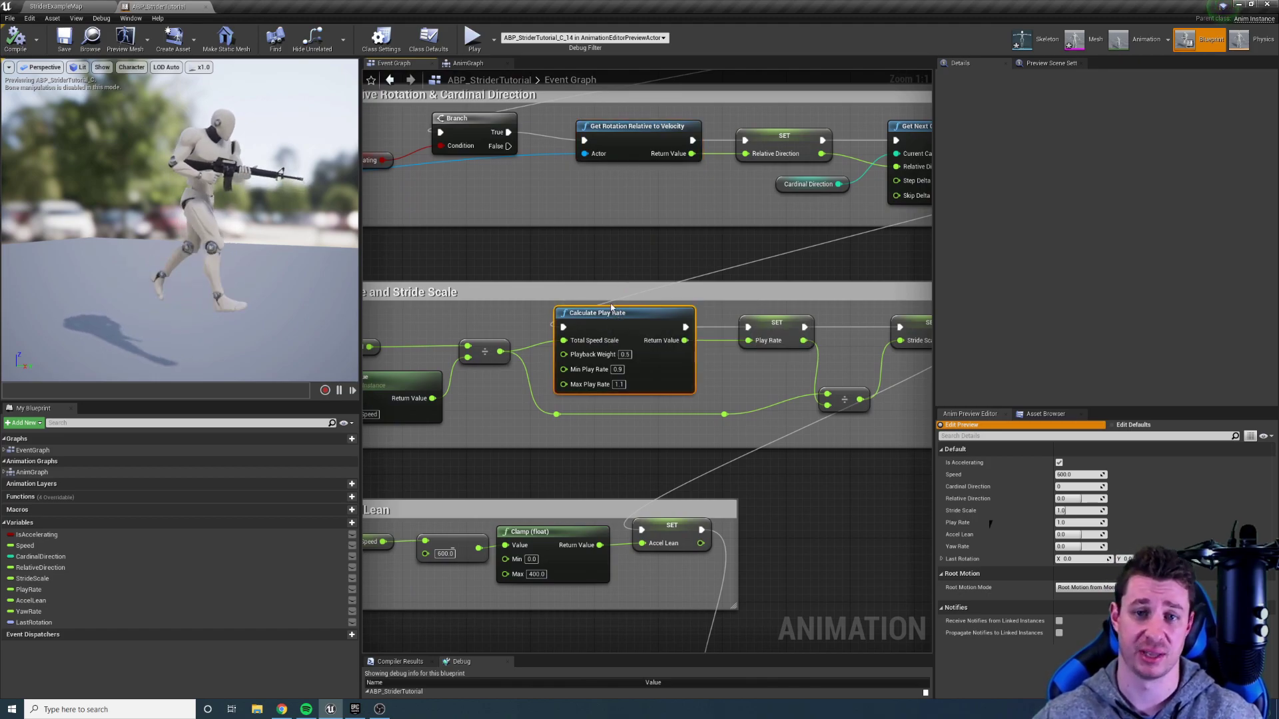
right_click_drag(879, 332, 818, 331)
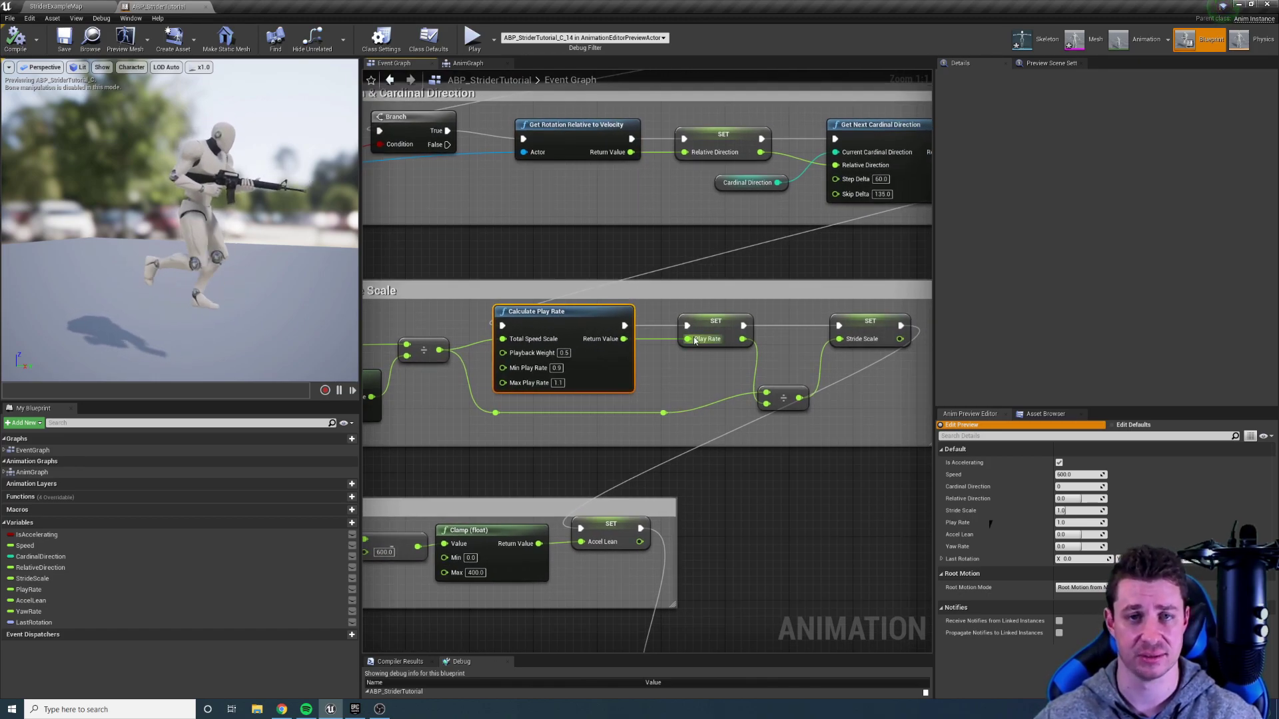
scroll(693, 340, "down", 6)
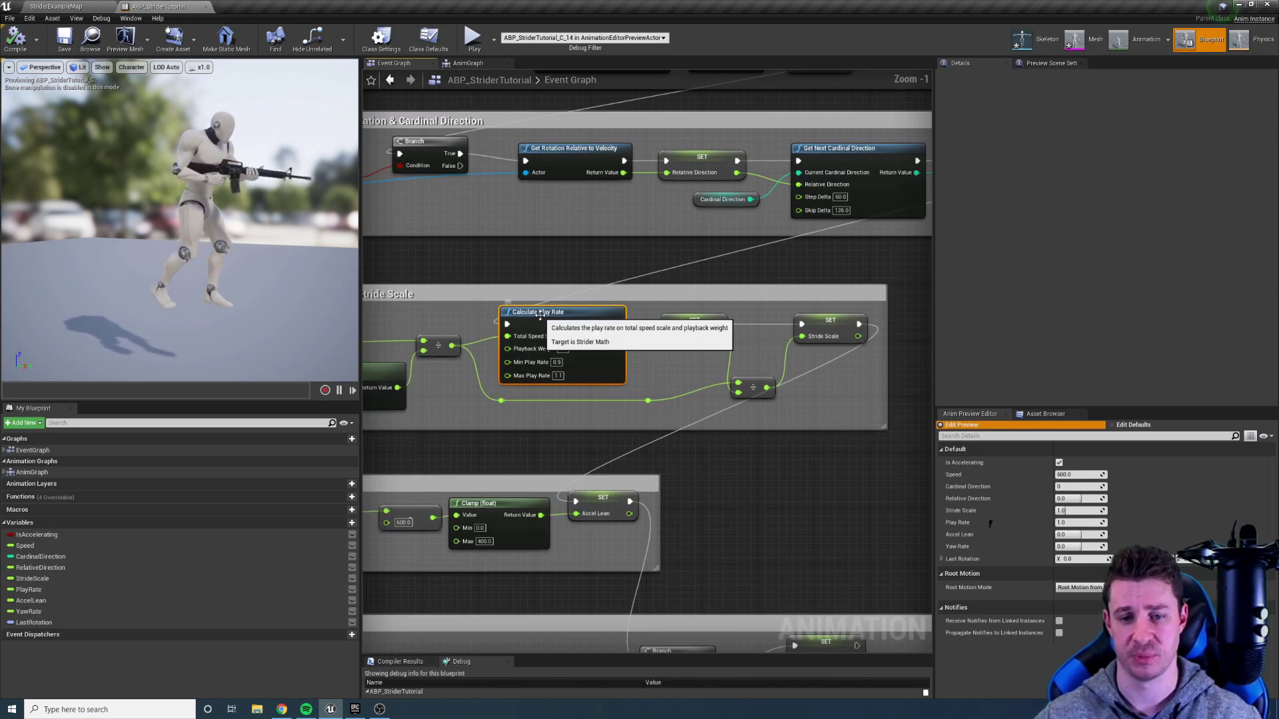
scroll(816, 413, "up", 1)
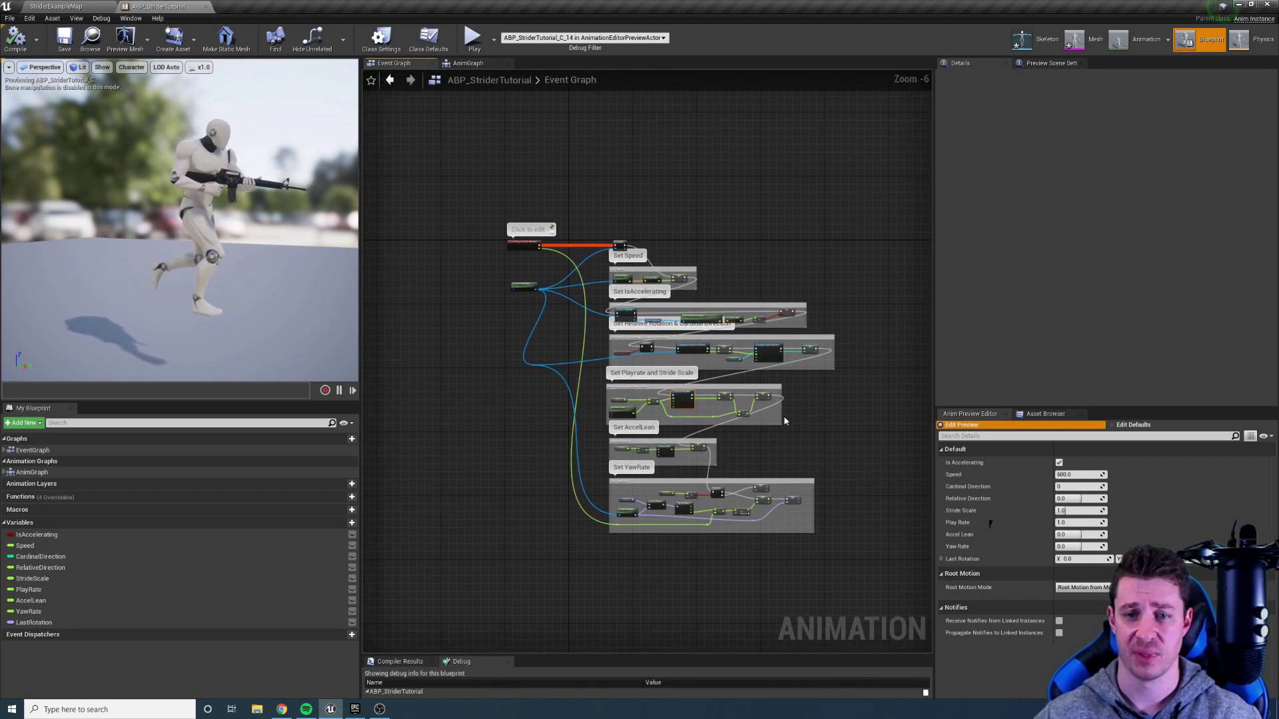
right_click_drag(812, 424, 815, 406)
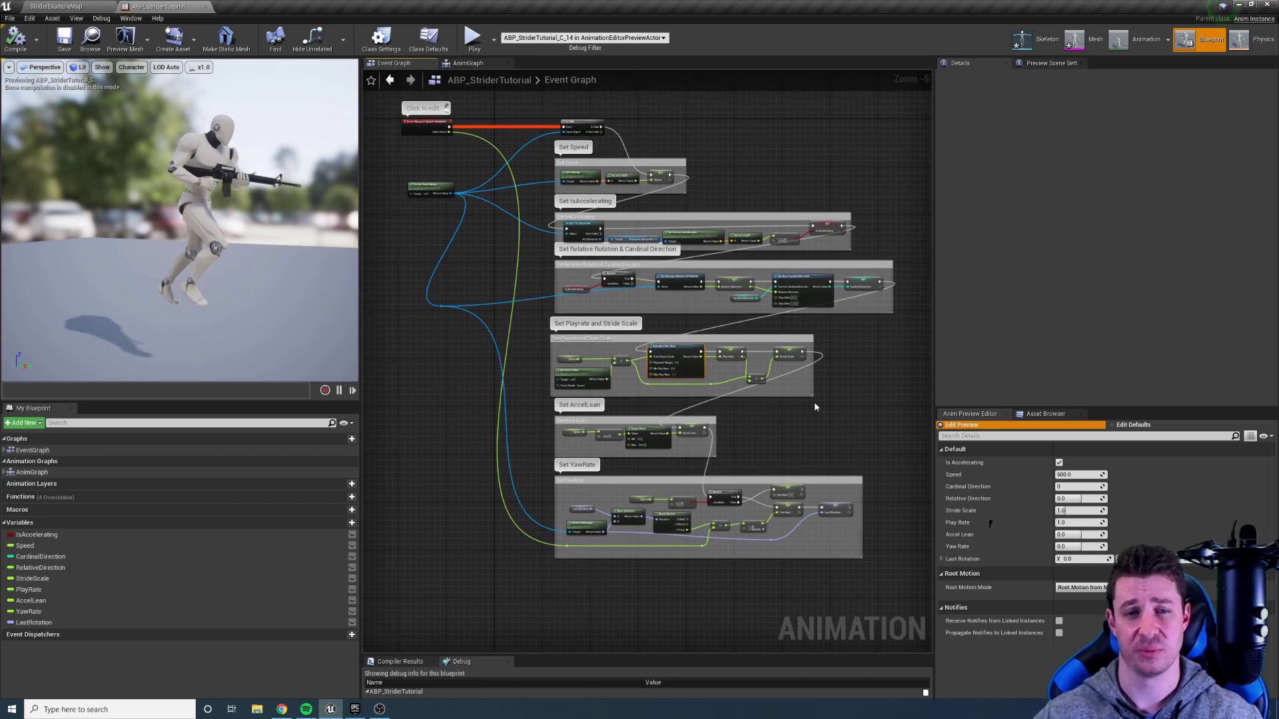